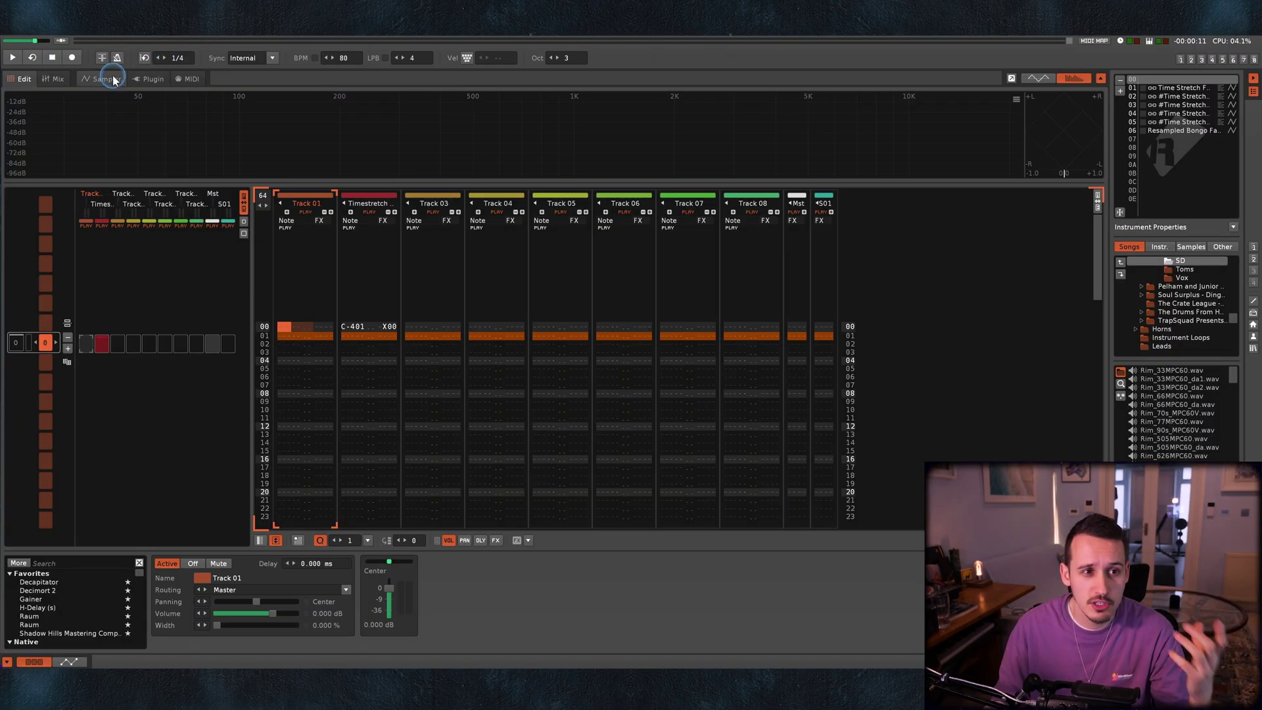
# Step: Load the Time Stretch FXs 2 instrument preset from the FXs folder of the User Library
pyautogui.click(106, 79)
pyautogui.click(262, 117)
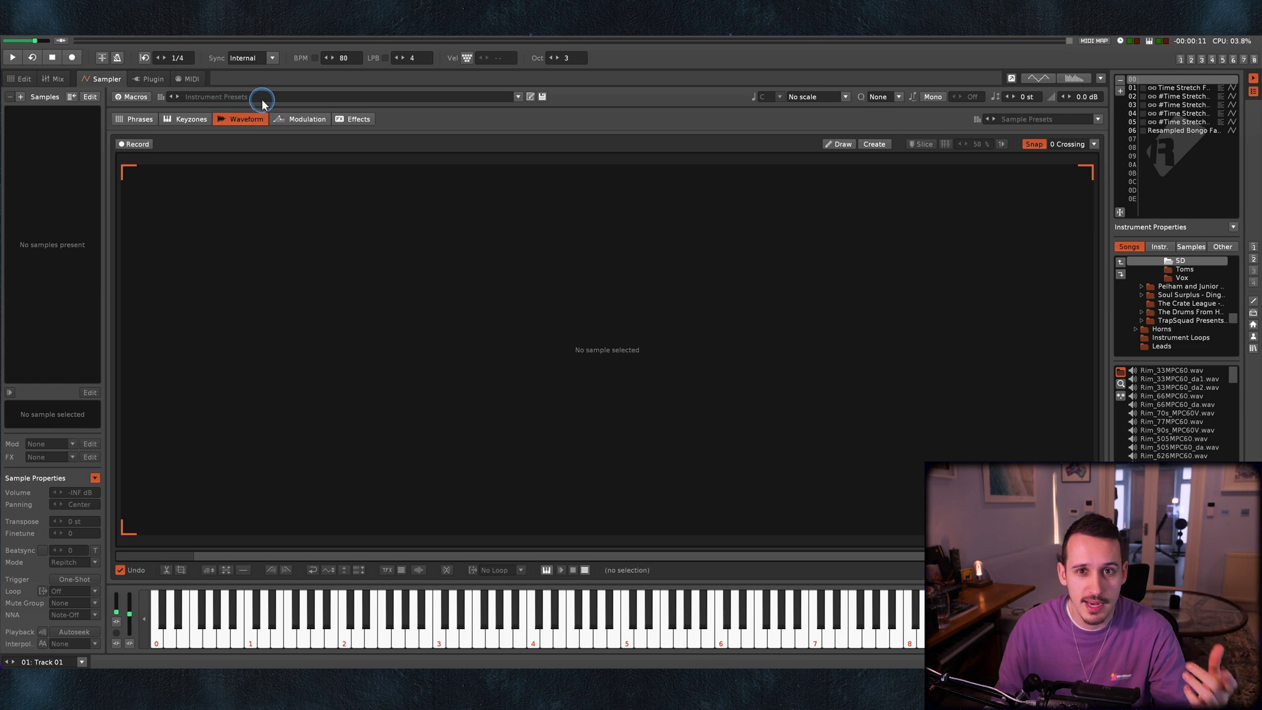
pyautogui.click(262, 99)
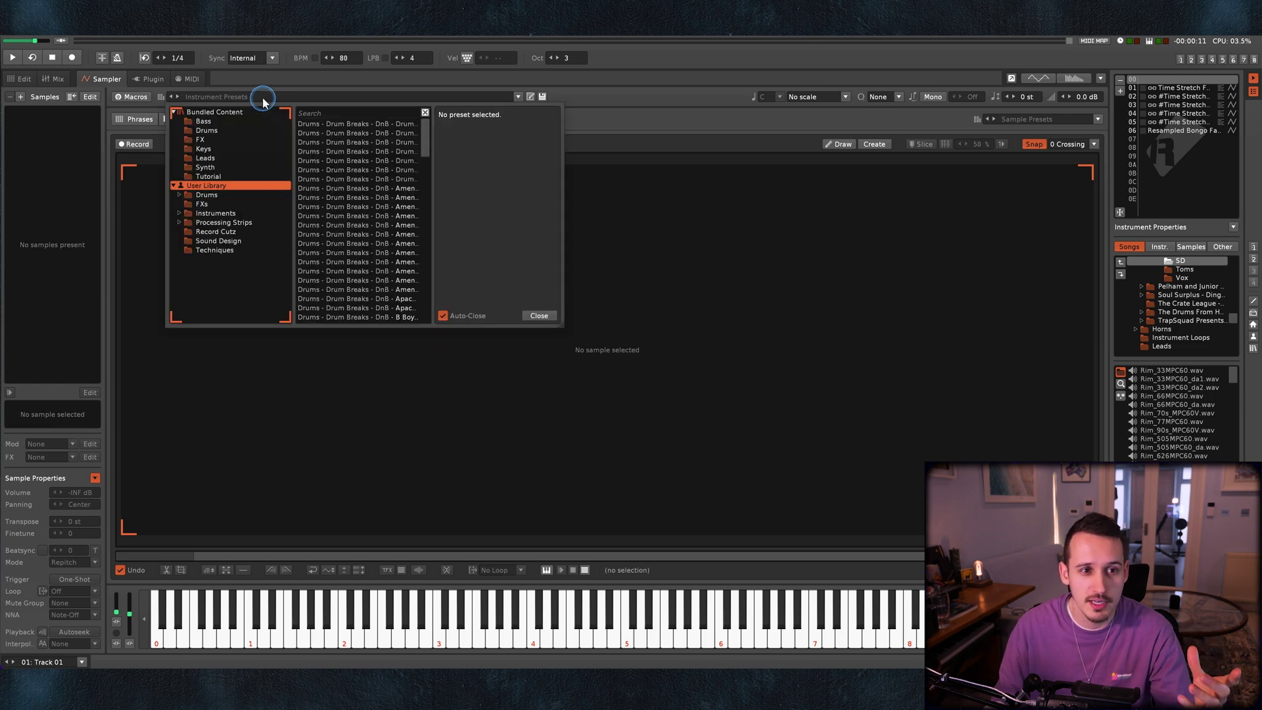
pyautogui.click(203, 204)
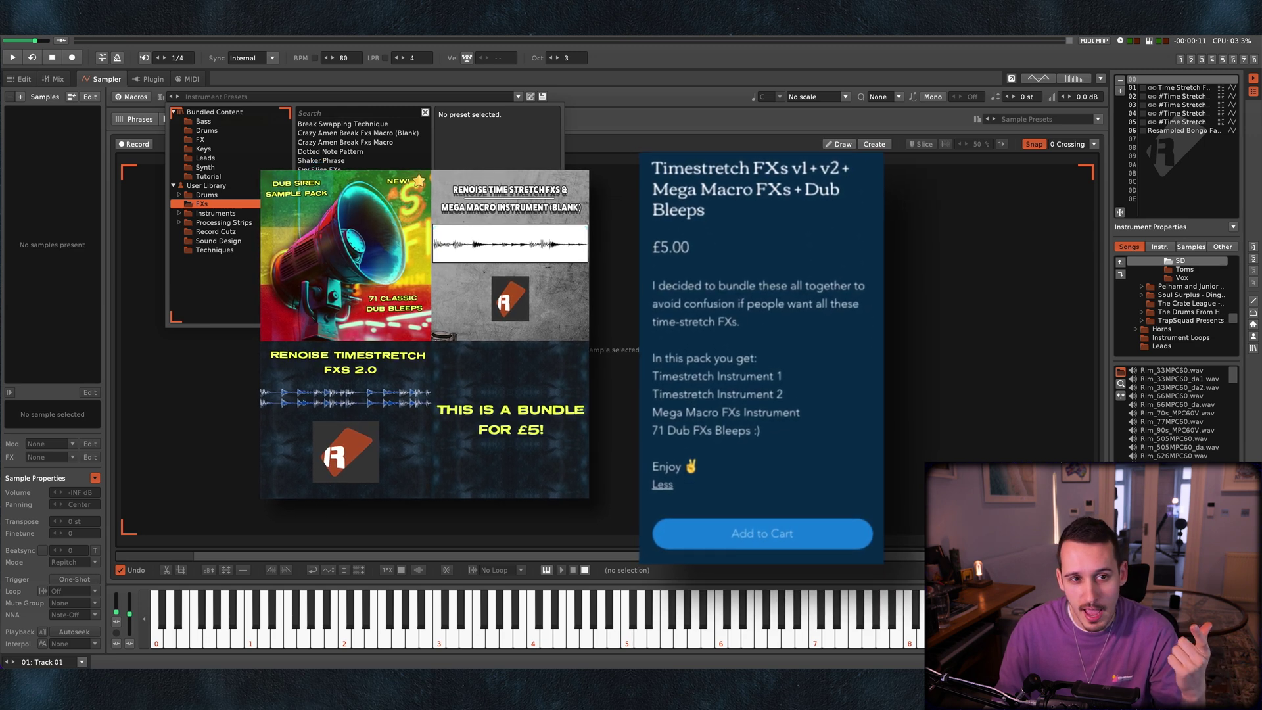
pyautogui.doubleClick(410, 184)
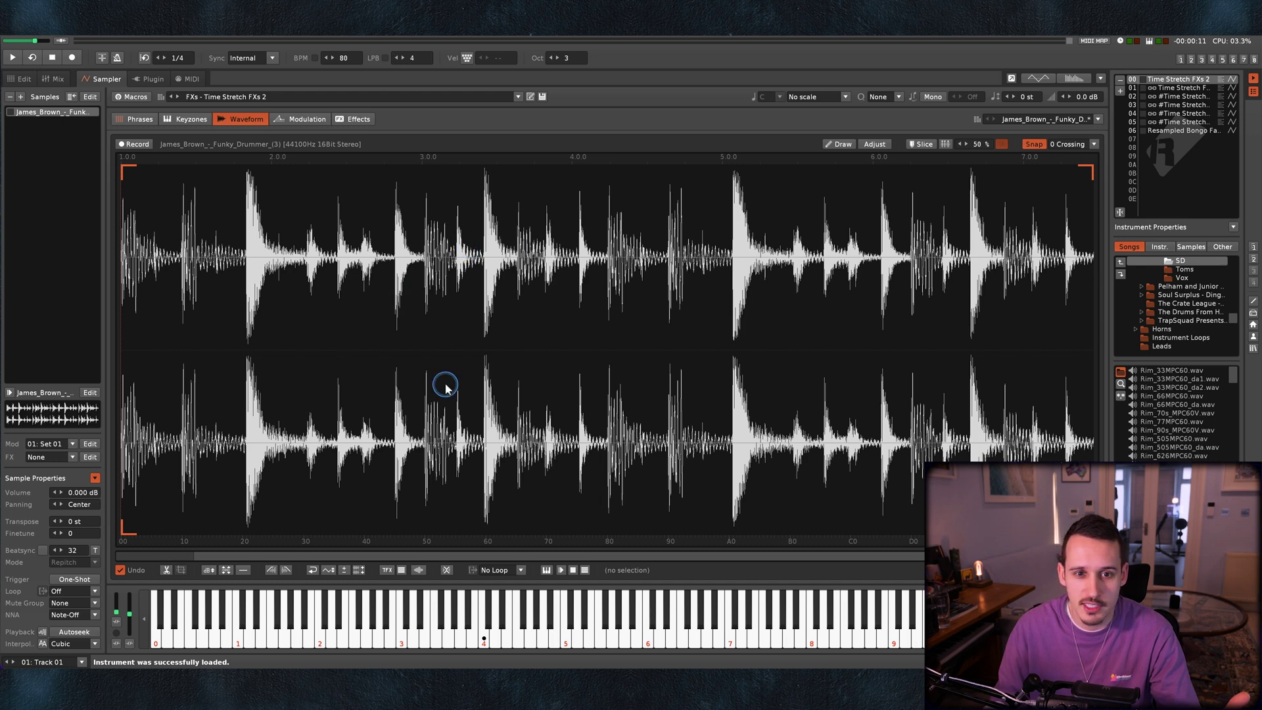
# Step: Audition phrases 05, 01 and 02 of the time-stretch instrument to compare their stretch lengths
pyautogui.click(135, 119)
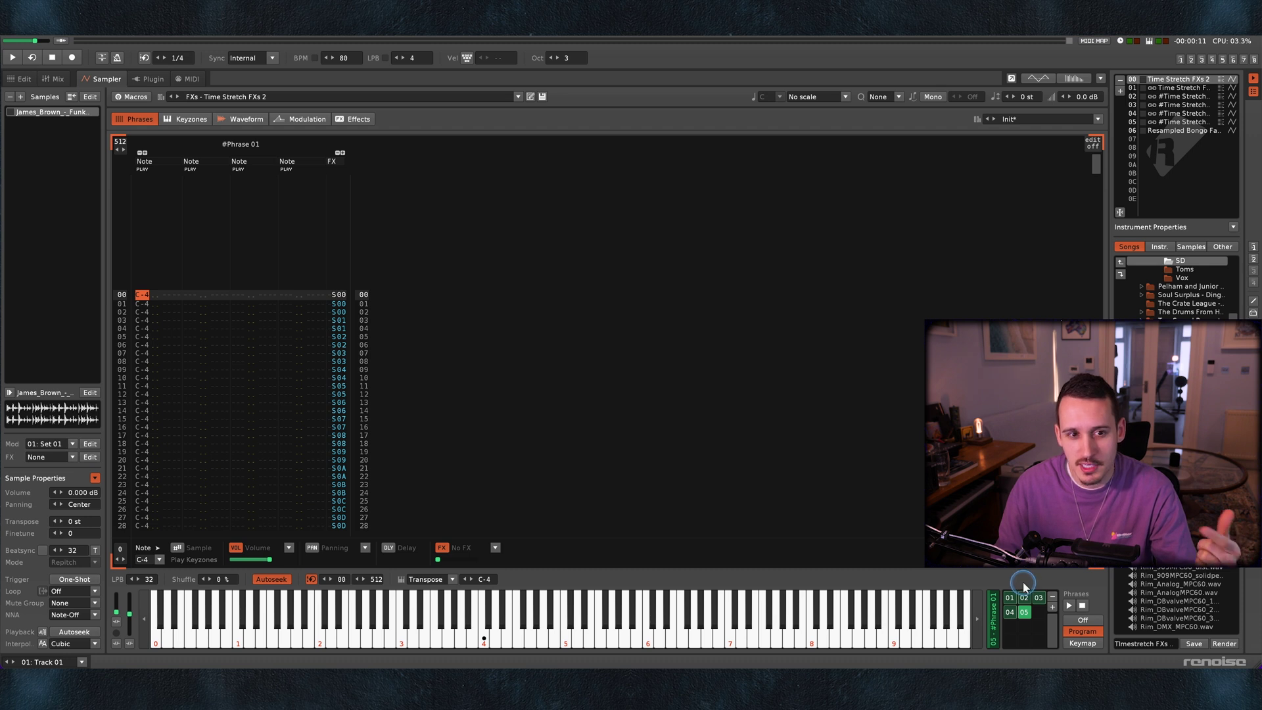
pyautogui.press('space')
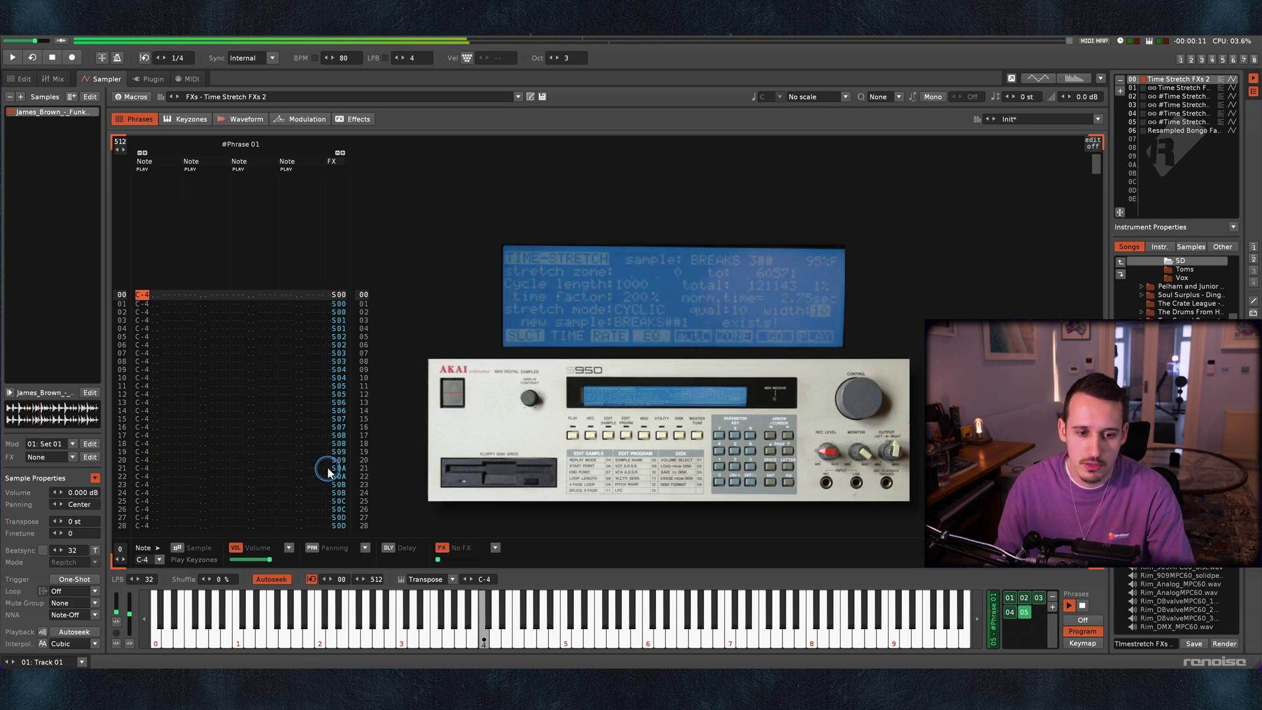
pyautogui.press('space')
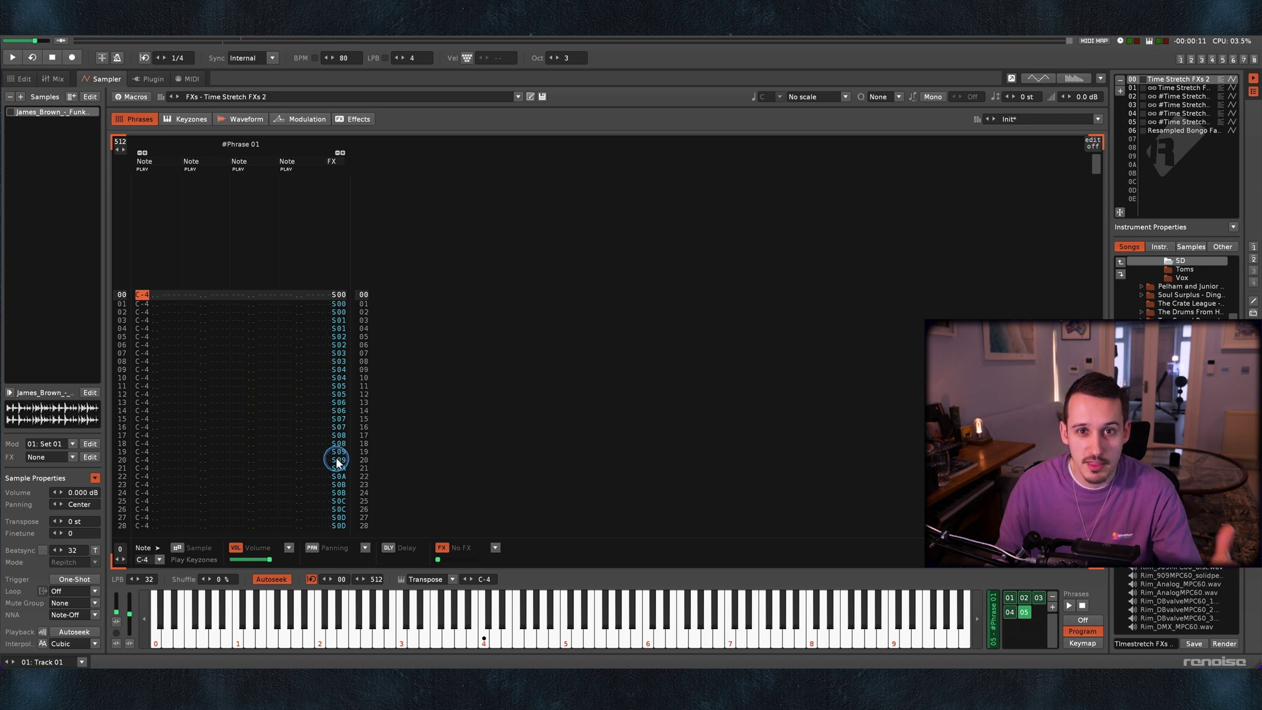
pyautogui.click(1011, 598)
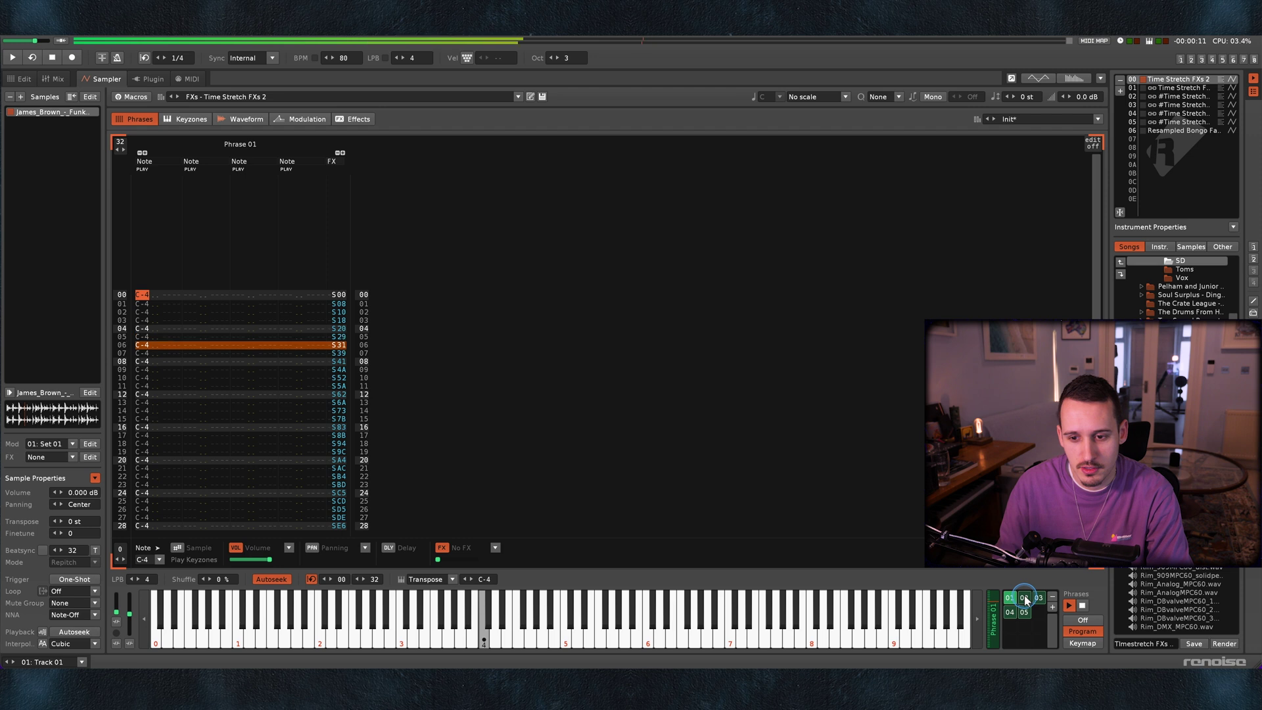
pyautogui.click(1024, 597)
pyautogui.press('q')
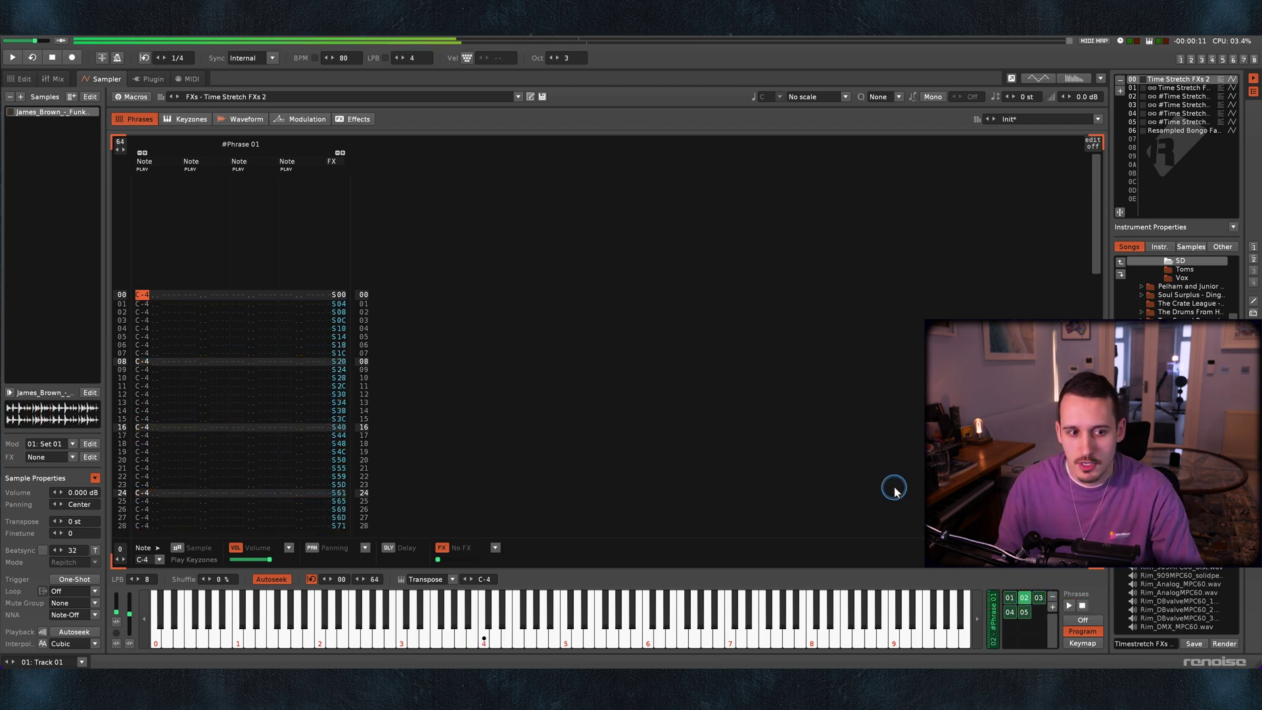
# Step: Trim the Funky Drummer sample to a single snare hit, removing the audio around it and the short gap before the transient
pyautogui.click(240, 119)
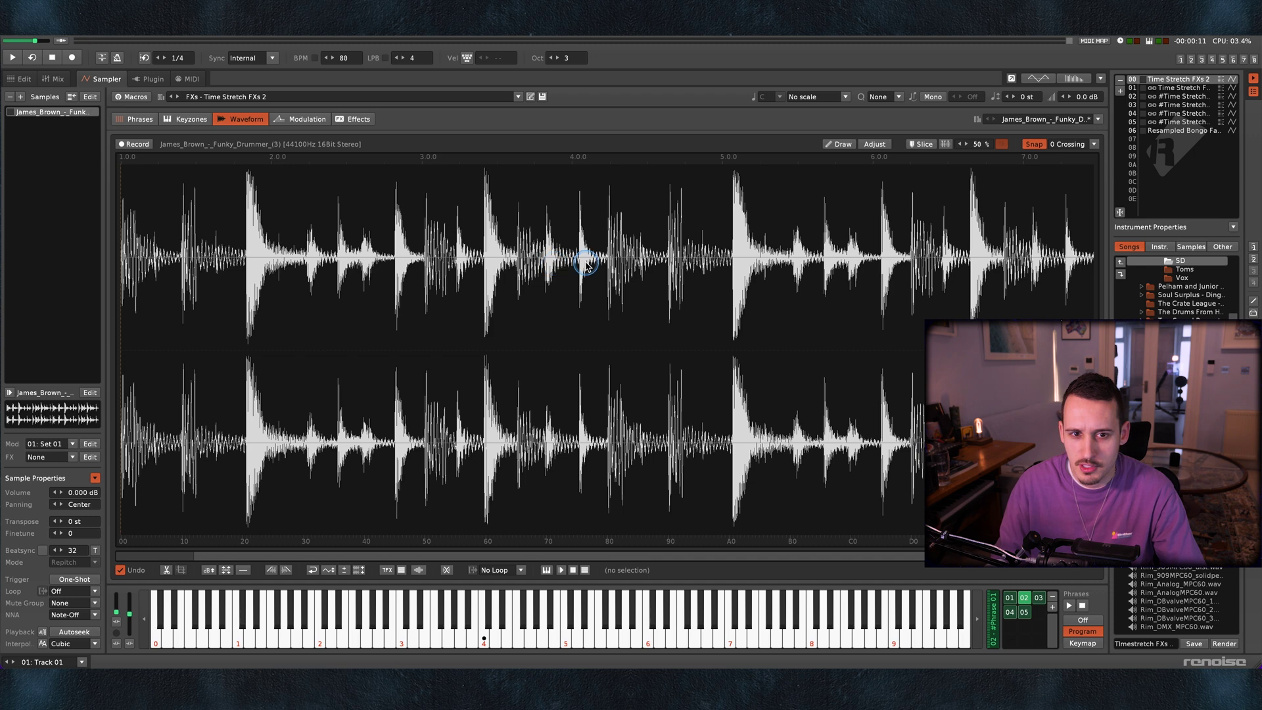
pyautogui.click(287, 268)
pyautogui.moveTo(246, 261); pyautogui.dragTo(28, 279)
pyautogui.press('Delete')
pyautogui.moveTo(192, 262); pyautogui.dragTo(1091, 289)
pyautogui.press('Delete')
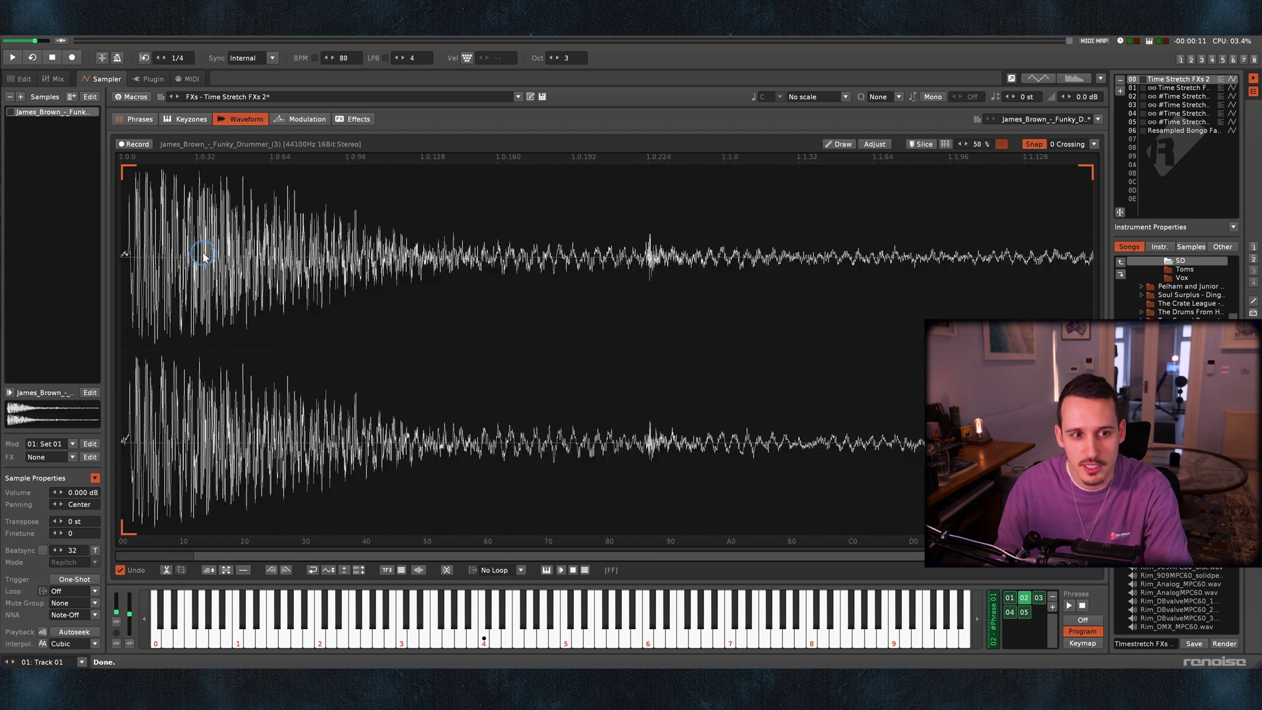
pyautogui.moveTo(127, 260); pyautogui.dragTo(119, 263)
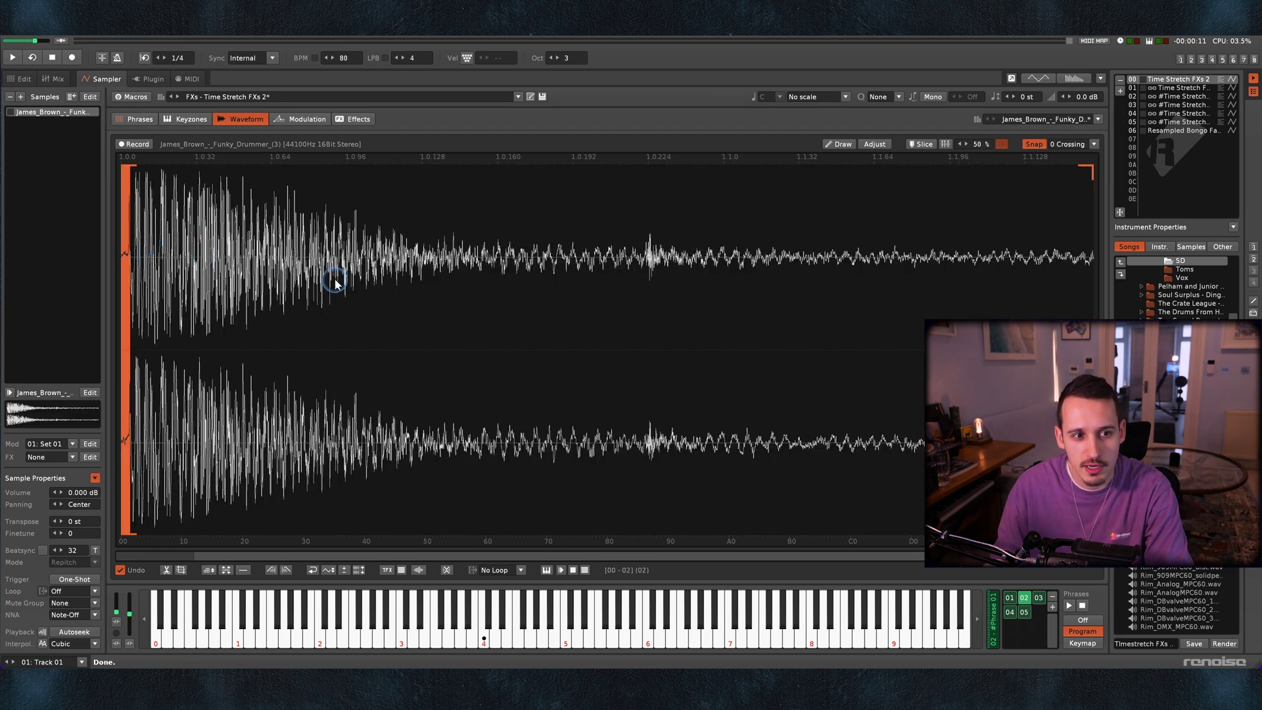
pyautogui.press('Delete')
# Step: Audition phrases 02 and 04 with the trimmed snare sample and view its waveform
pyautogui.click(132, 119)
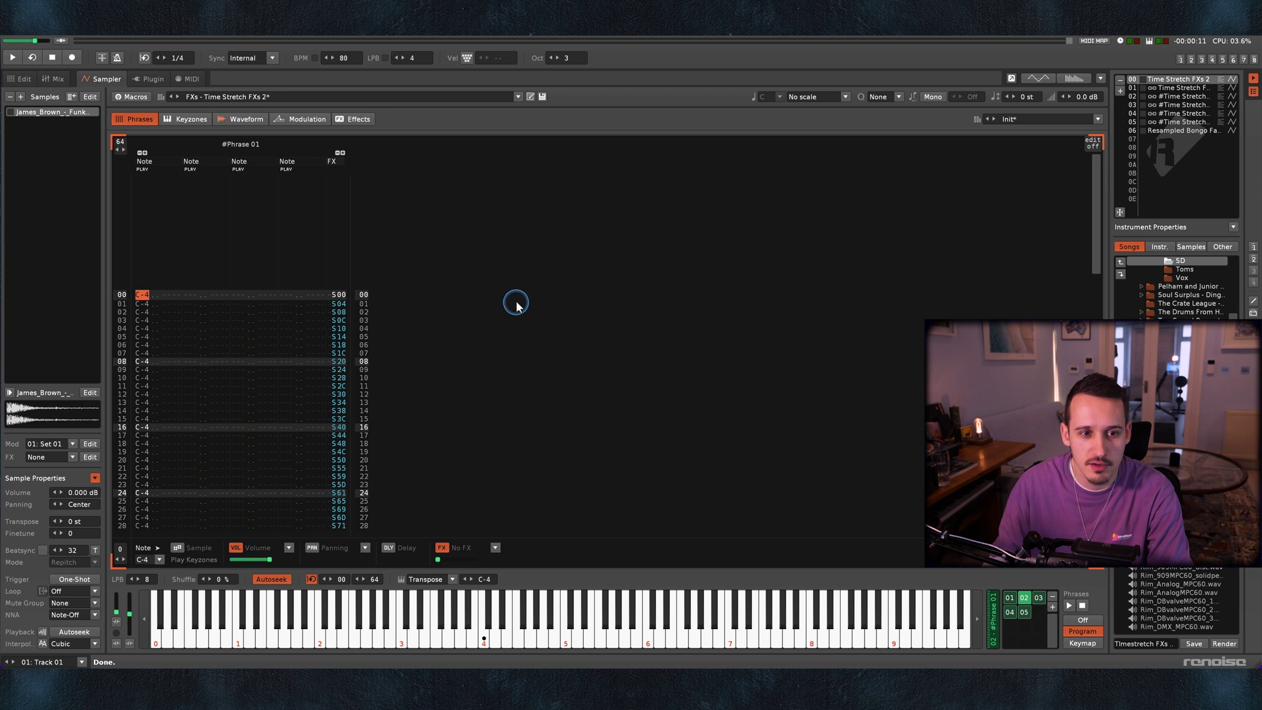
pyautogui.press('space')
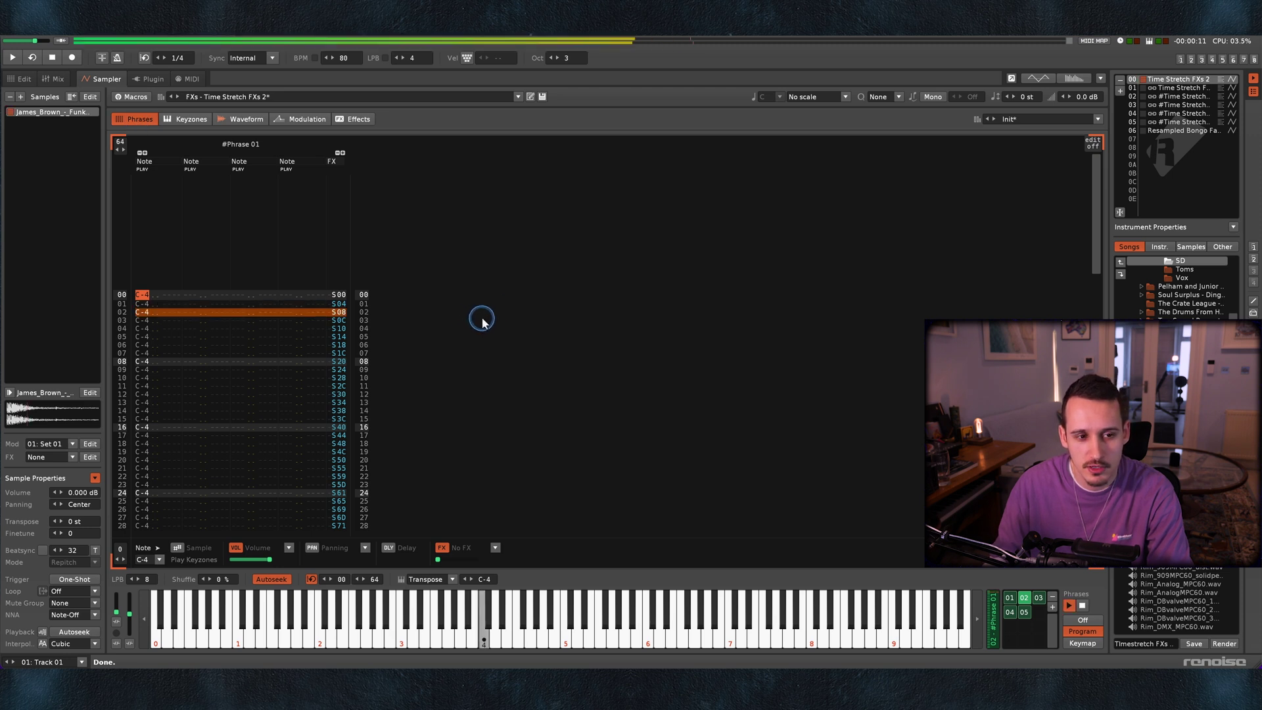
pyautogui.click(1013, 612)
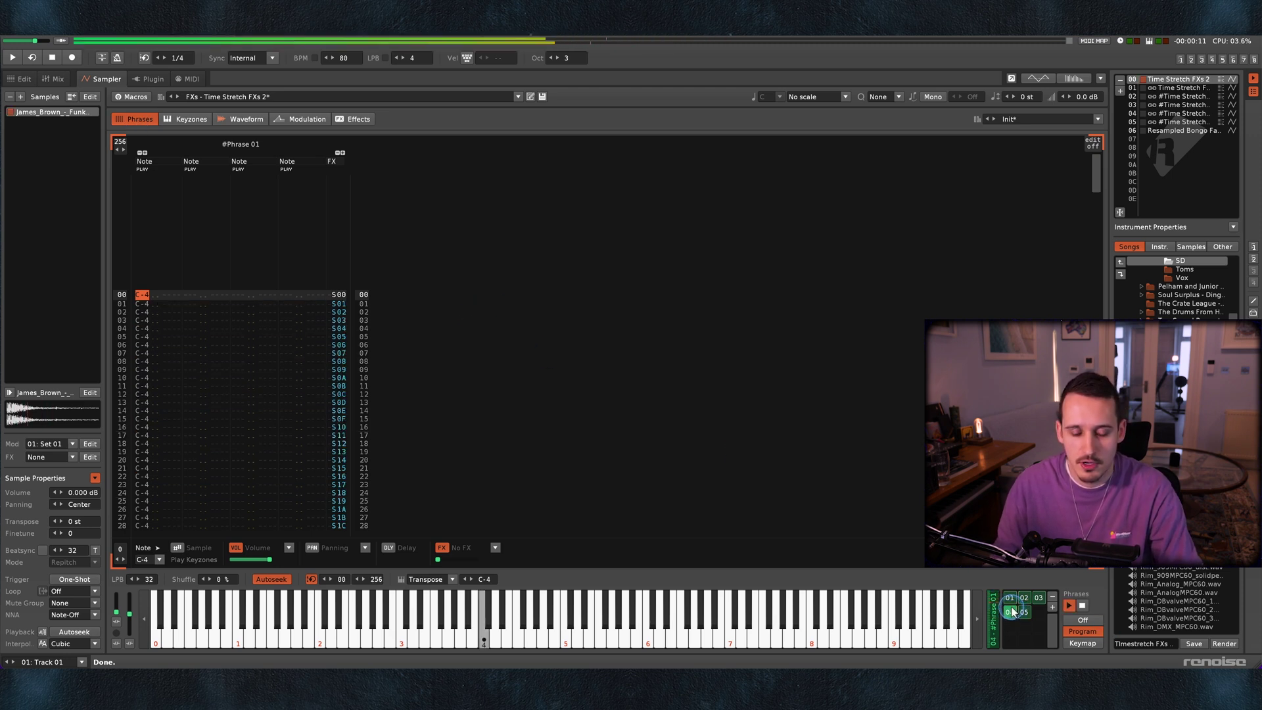
pyautogui.click(249, 124)
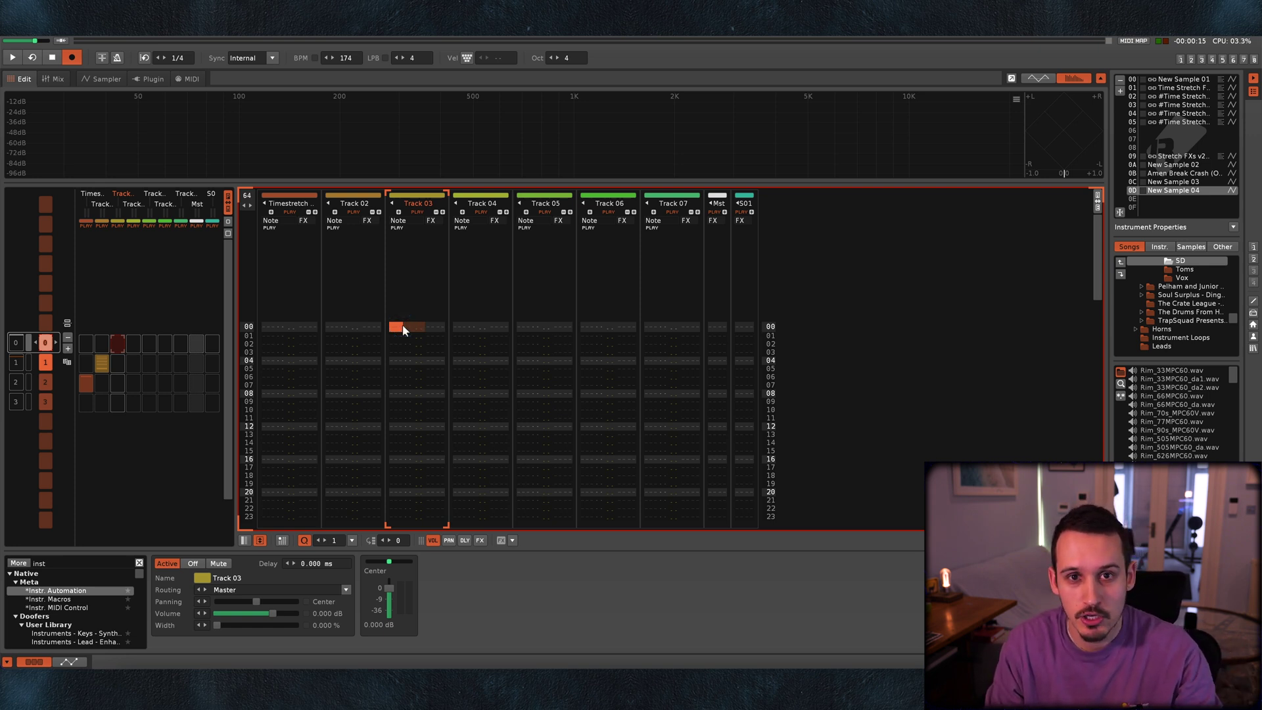
# Step: Examine the waveform of New Sample 04, including the hexadecimal offset ruler beneath it
pyautogui.press('F3')
pyautogui.click(331, 376)
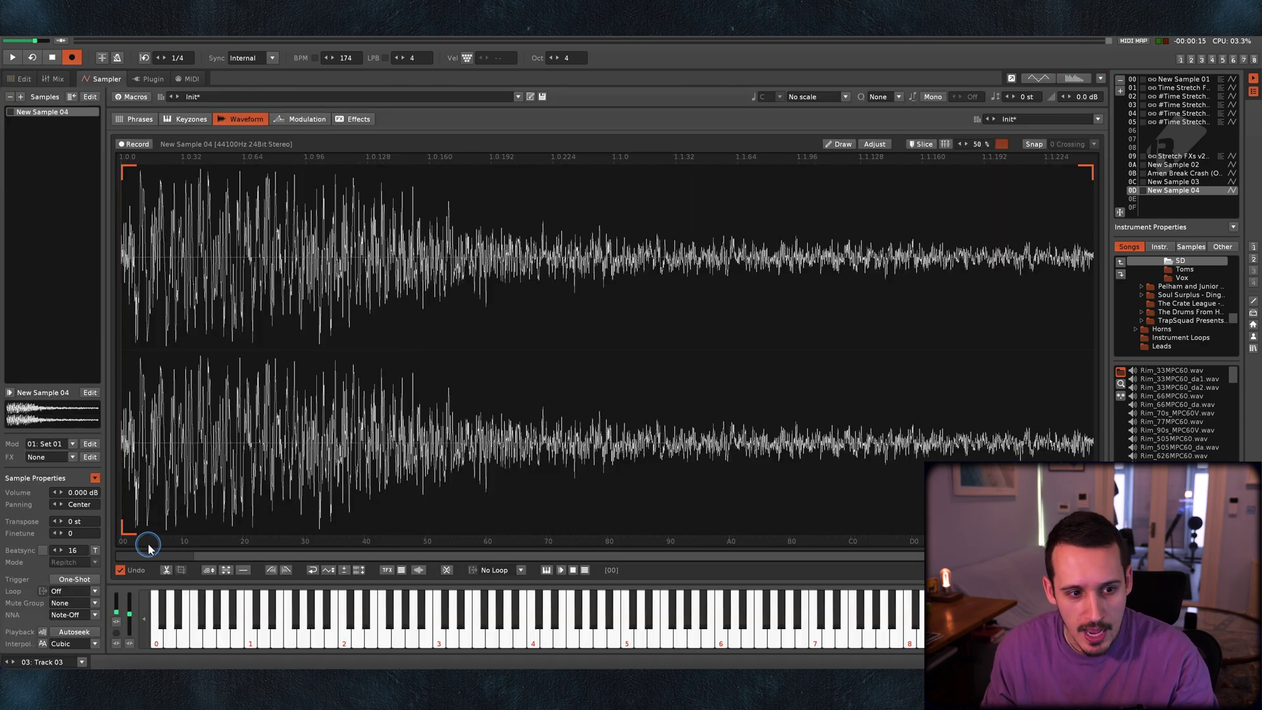
pyautogui.press('F1')
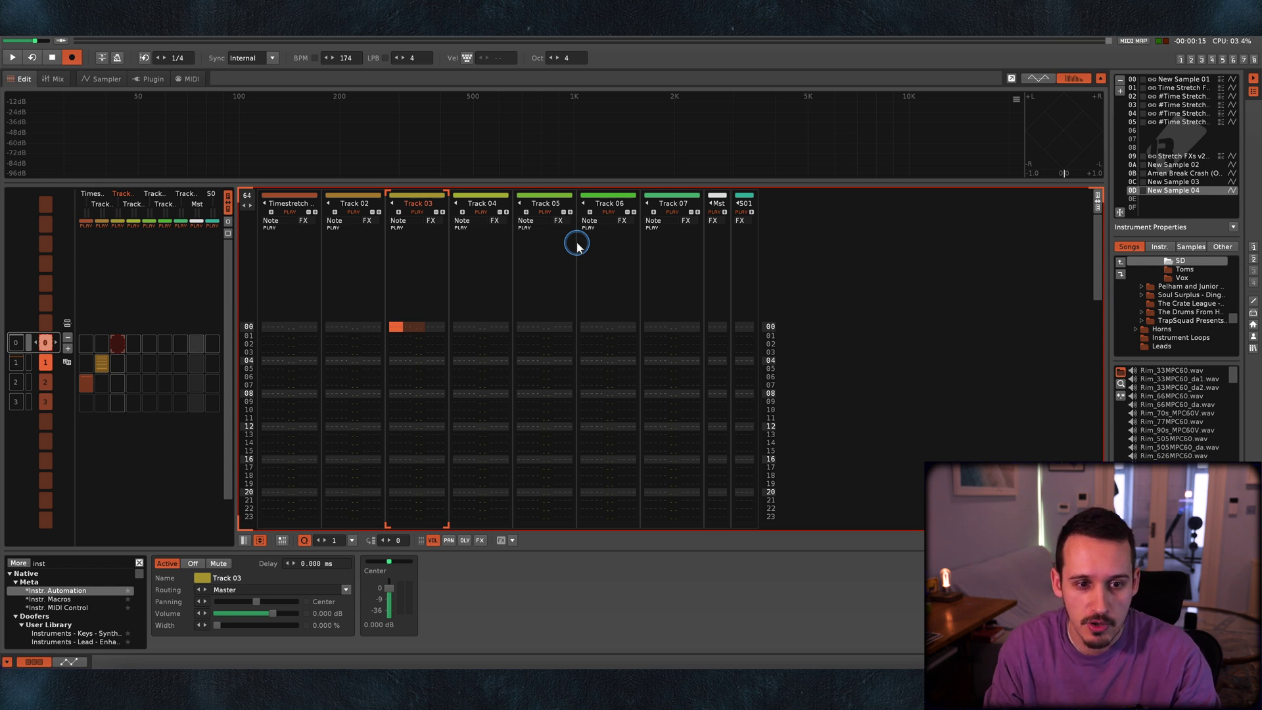
# Step: Enter a C-4 note with instrument 0D and sample offset command S00 on line 00 of Track 03
pyautogui.press('q')
pyautogui.press('z')
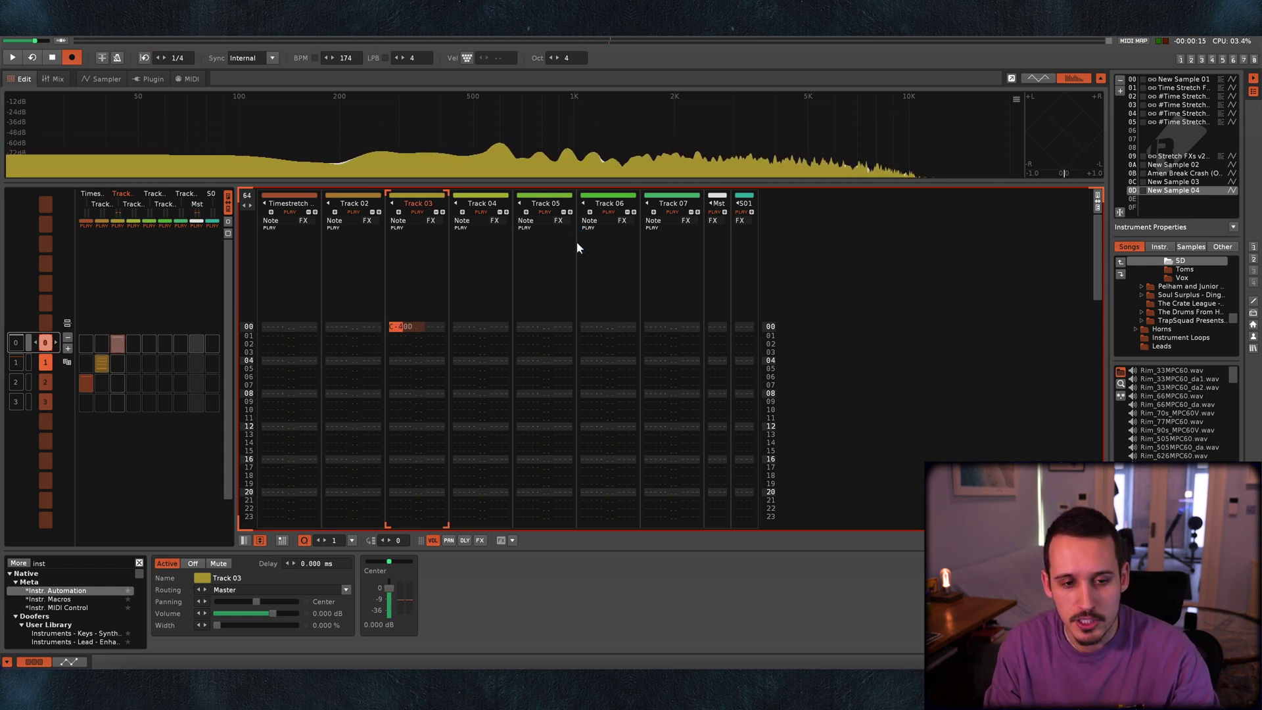
pyautogui.press('Right')
pyautogui.press('Right')
pyautogui.press('Right')
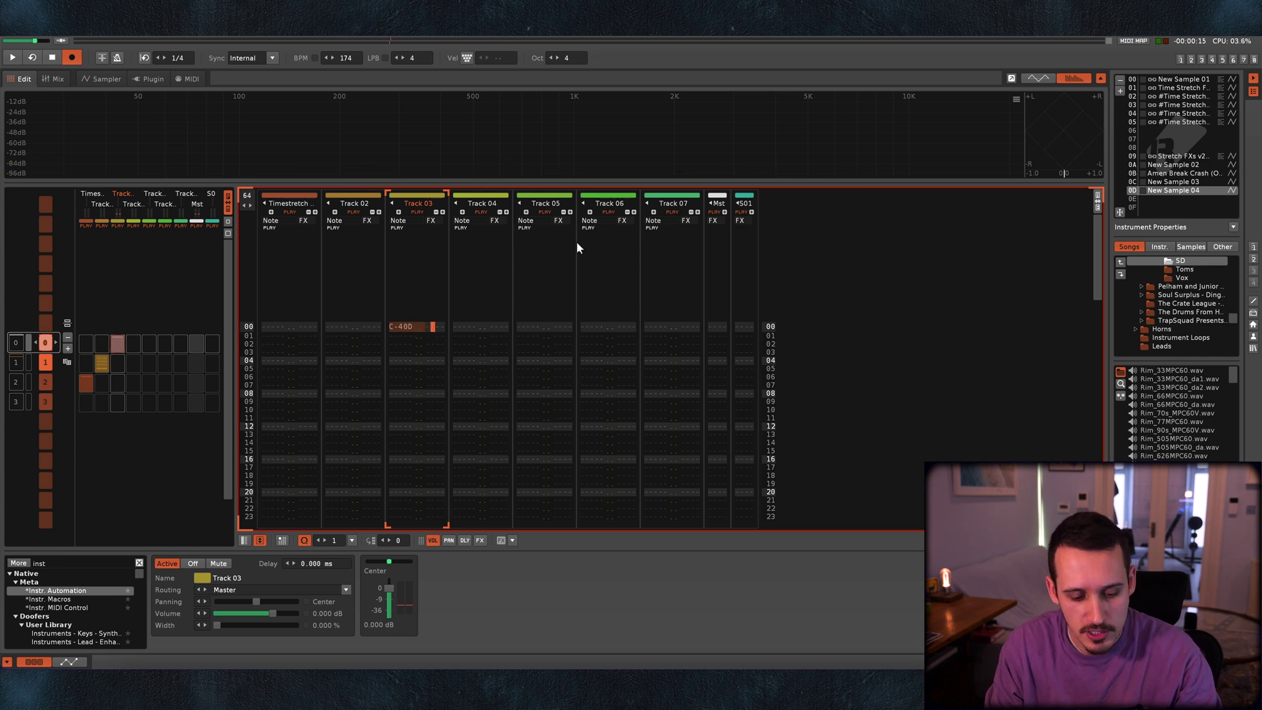
pyautogui.press('s')
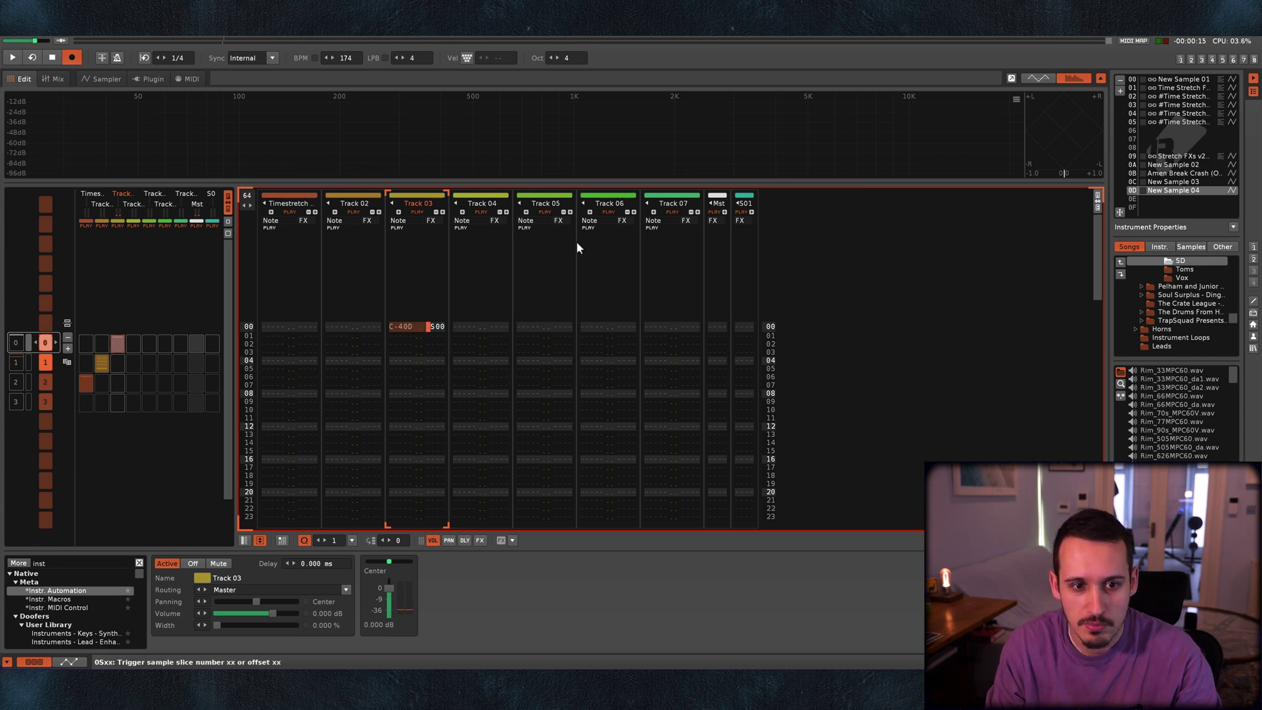
# Step: Set the edit step to 1 and fill lines 00 to 16 of Track 03 with C-4 notes, undoing the surplus entries
pyautogui.press('Left')
pyautogui.press('Left')
pyautogui.press('Left')
pyautogui.click(503, 328)
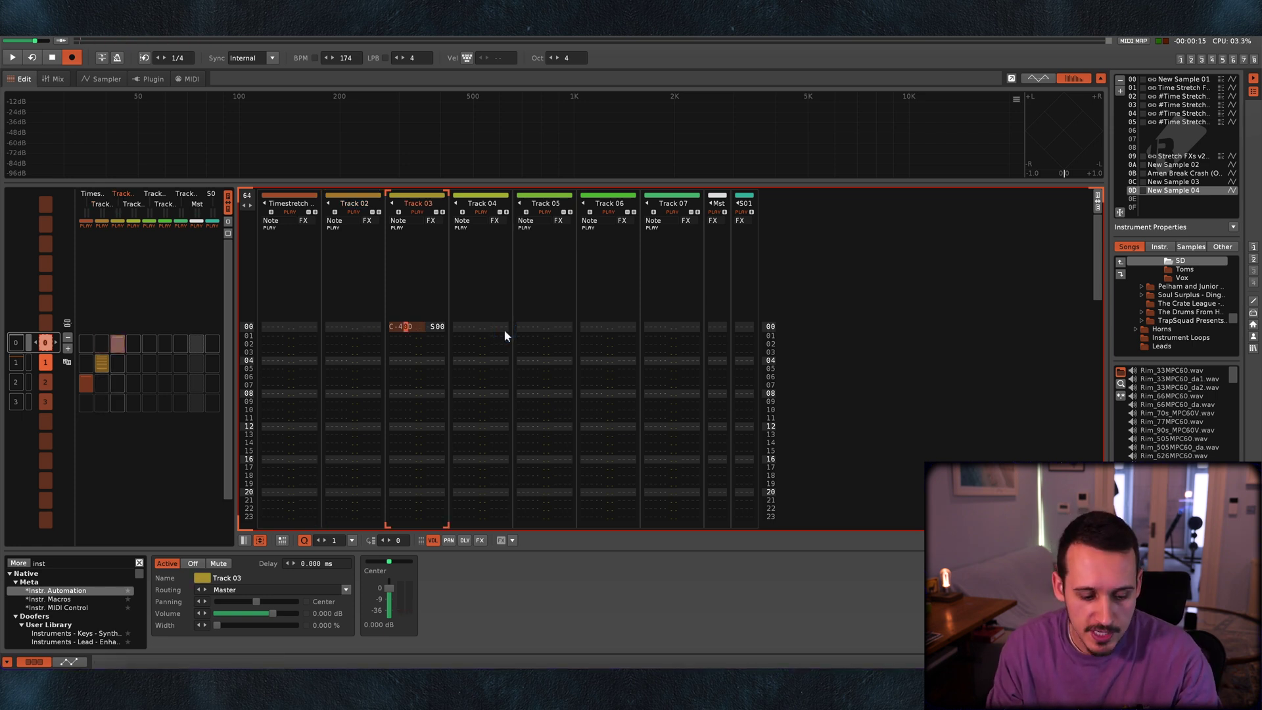
pyautogui.click(403, 542)
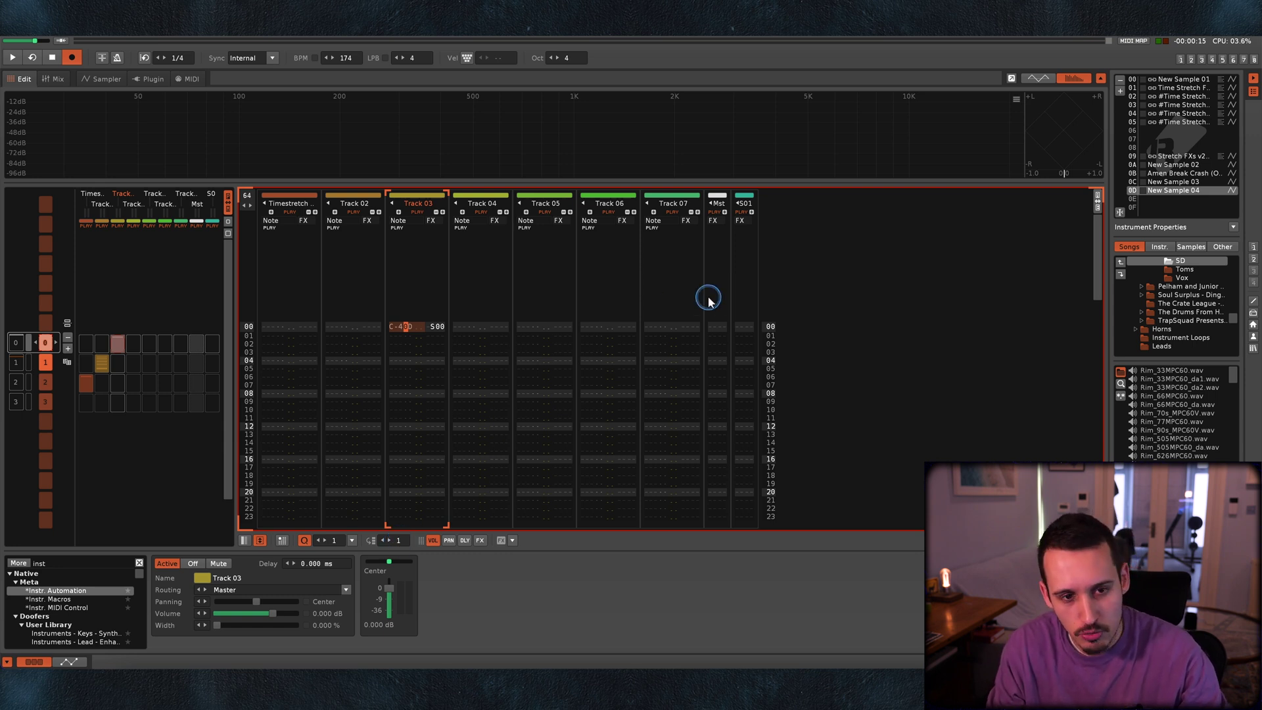
pyautogui.scroll(-12, 708, 298)
pyautogui.press('Home')
pyautogui.press('Left')
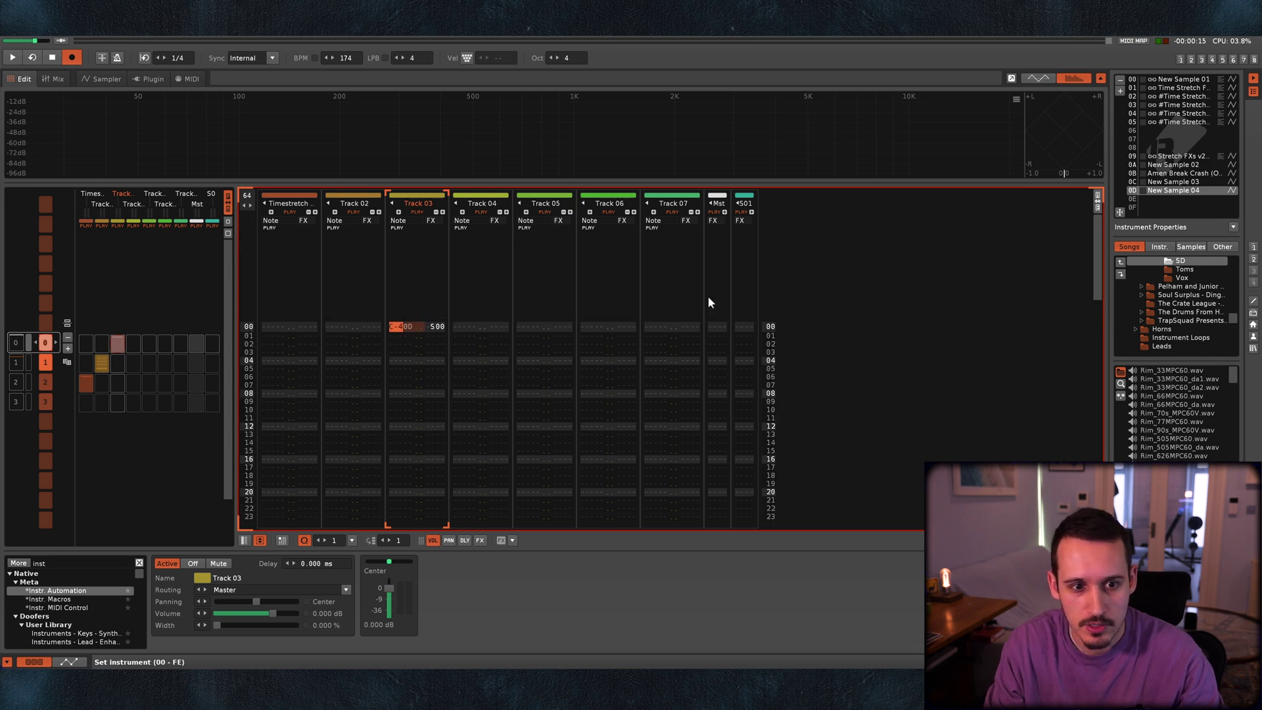
pyautogui.press('z')
pyautogui.press('z')
pyautogui.press('z')
pyautogui.press('z')
pyautogui.press('z')
pyautogui.press('z')
pyautogui.press('z')
pyautogui.press('z')
pyautogui.press('z')
pyautogui.press('z')
pyautogui.press('z')
pyautogui.press('z')
pyautogui.press('z')
pyautogui.press('z')
pyautogui.press('z')
pyautogui.press('z')
pyautogui.press('z')
pyautogui.press('z')
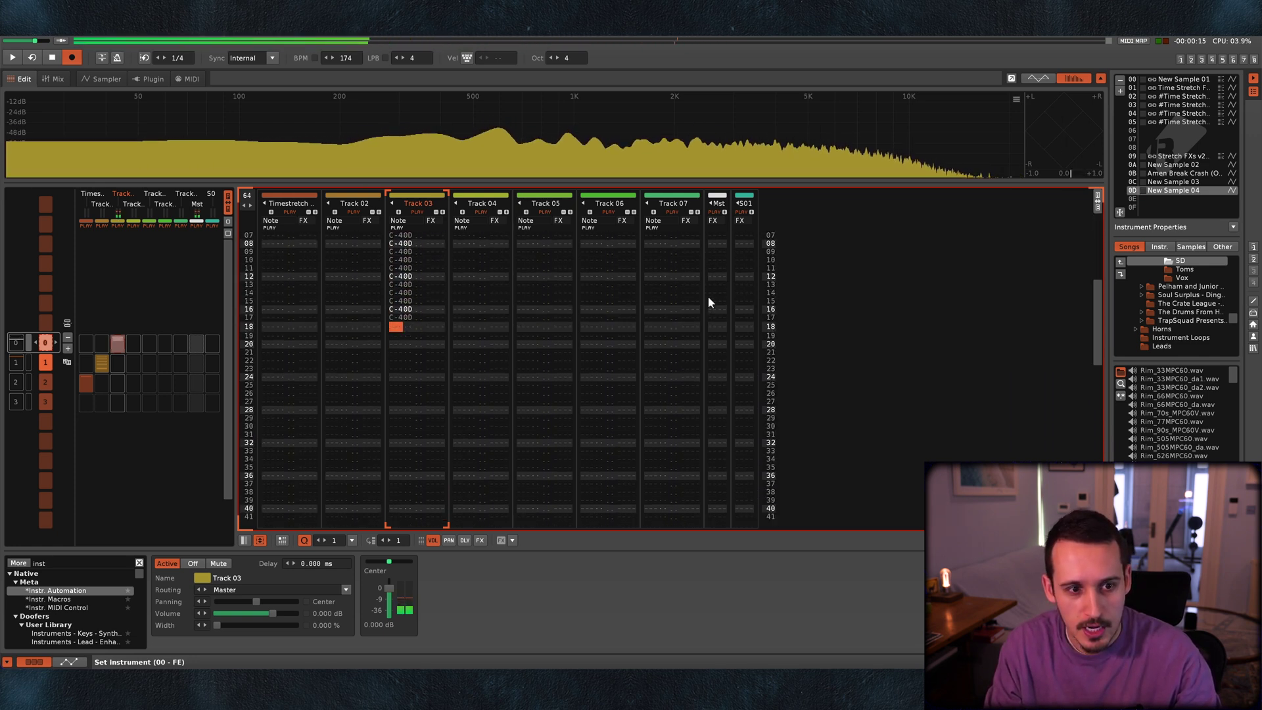
pyautogui.hotkey('ctrl', 'z')
pyautogui.hotkey('ctrl', 'z')
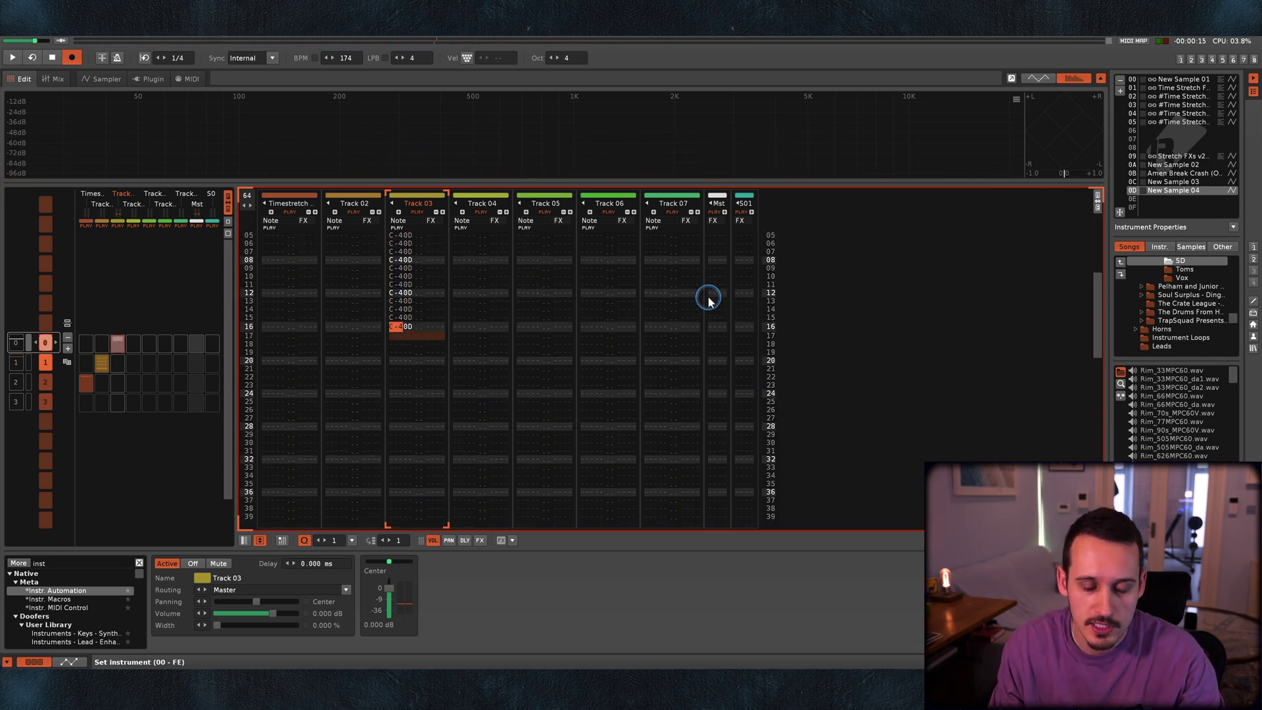
# Step: Play the pattern to hear the repeated C-4 notes on Track 03
pyautogui.scroll(5, 402, 316)
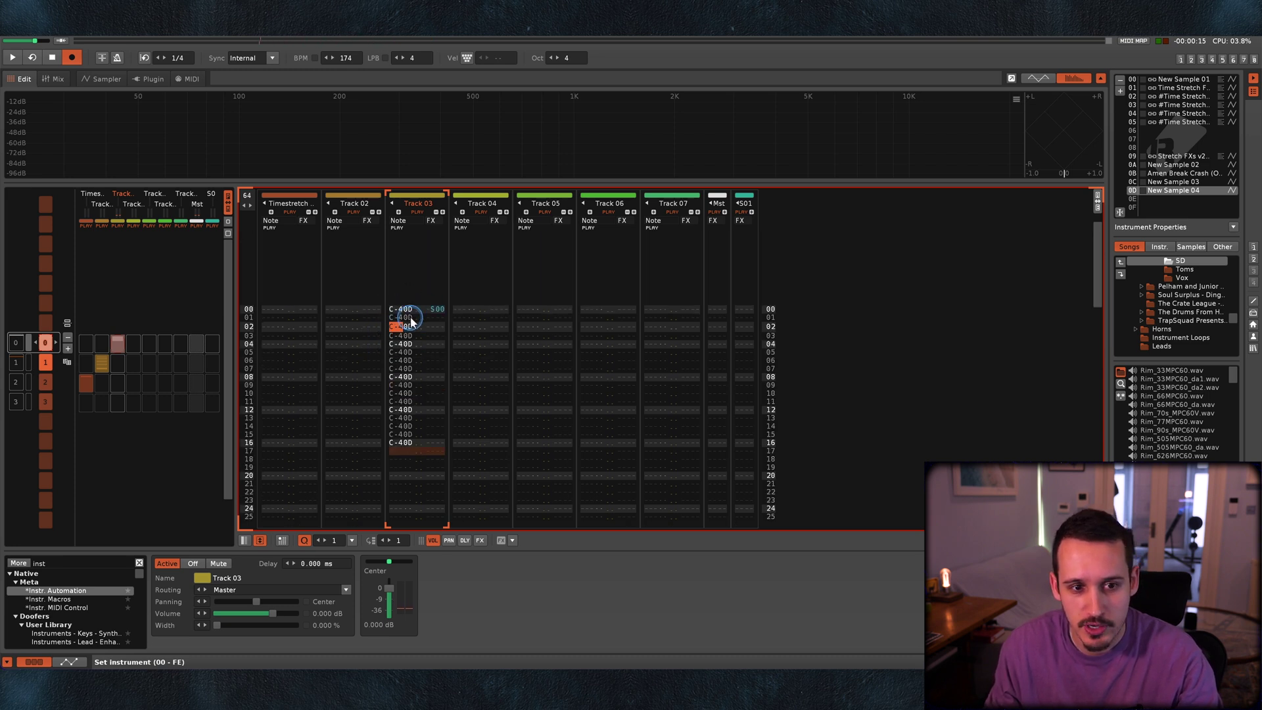
pyautogui.press('space')
pyautogui.press('space')
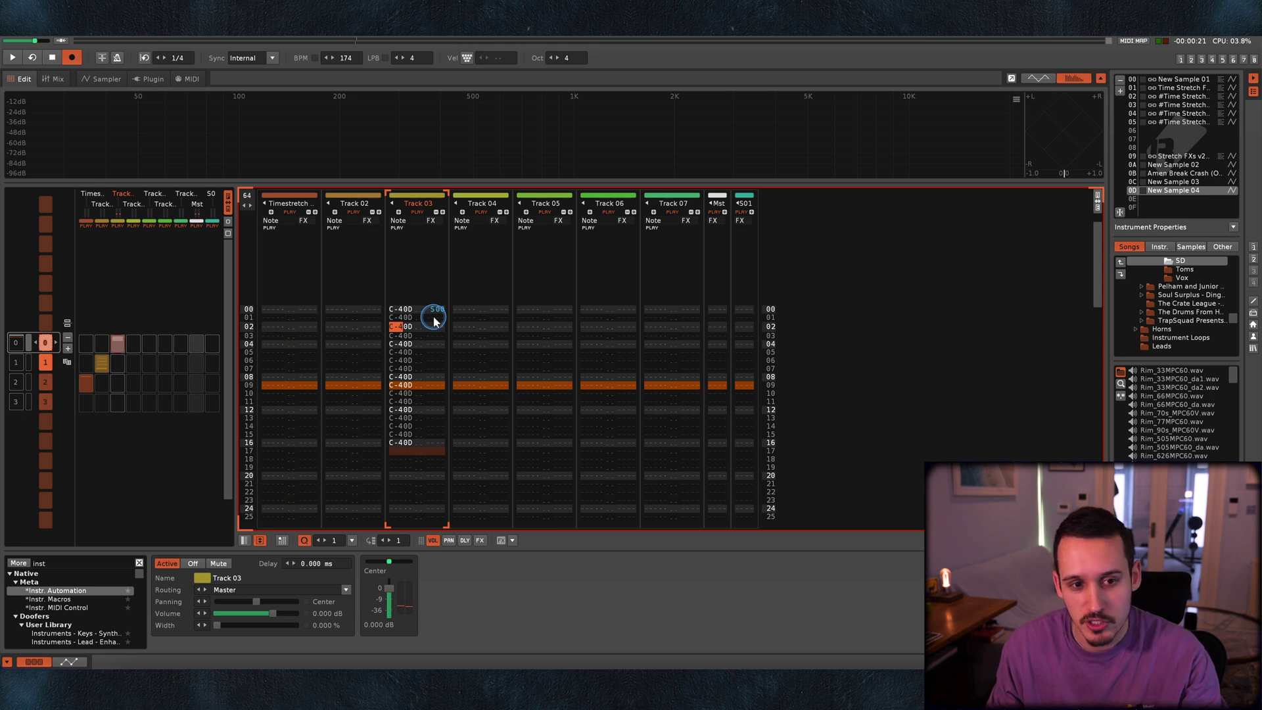
# Step: Enter SFF on line 16 of Track 03, interpolate the offset commands from S00 across lines 00 to 16, and play the pattern
pyautogui.click(433, 321)
pyautogui.scroll(-15, 434, 321)
pyautogui.scroll(1, 433, 321)
pyautogui.scroll(-1, 433, 321)
pyautogui.scroll(1, 434, 321)
pyautogui.scroll(-1, 433, 321)
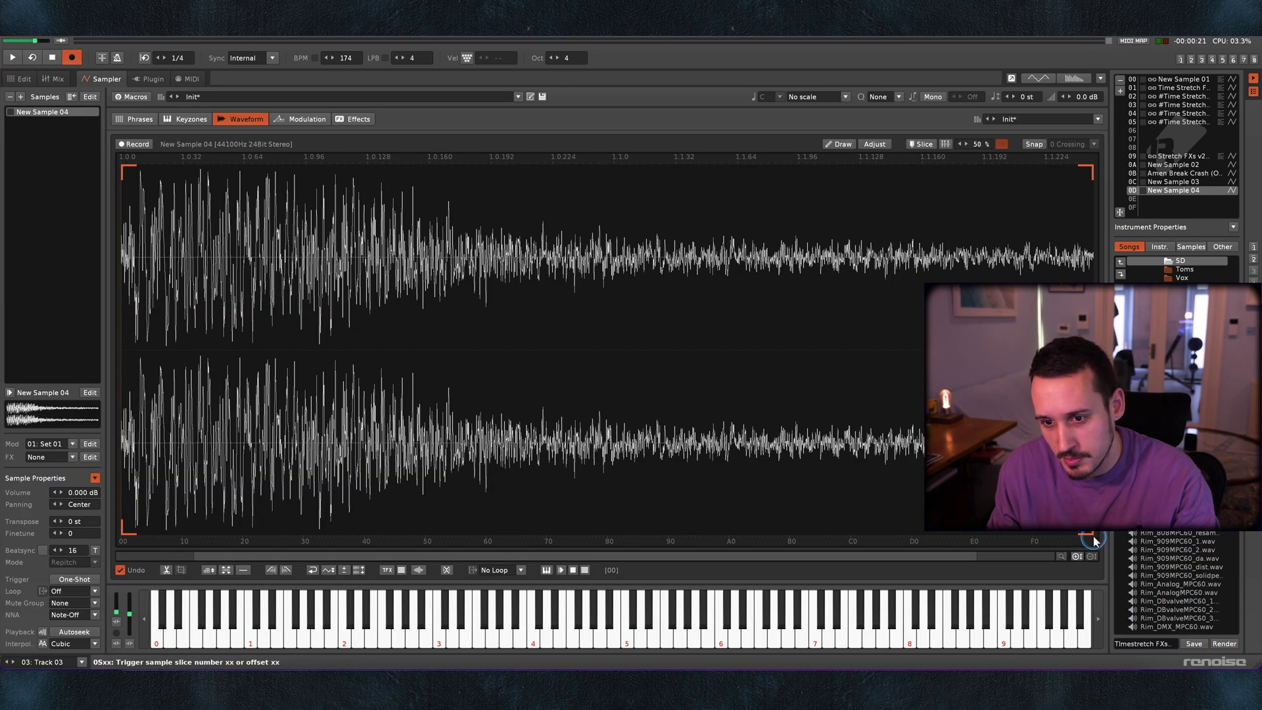
pyautogui.press('F2')
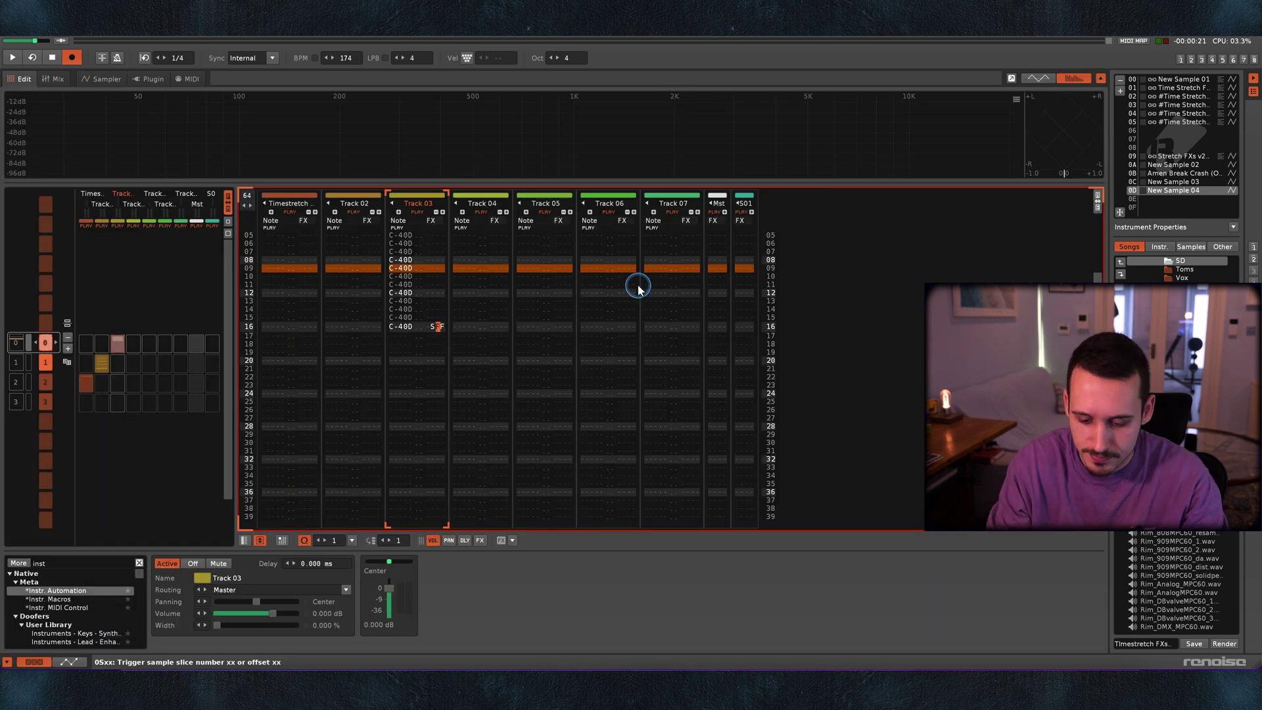
pyautogui.scroll(13, 638, 286)
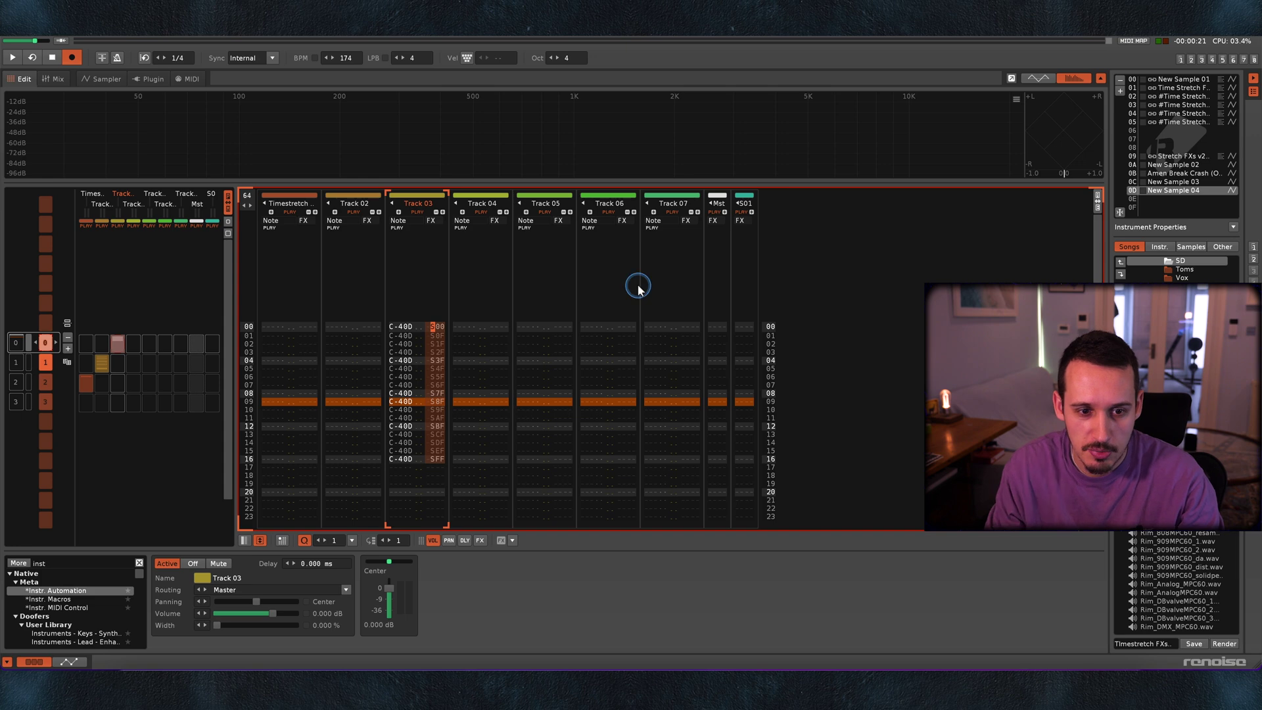
pyautogui.press('space')
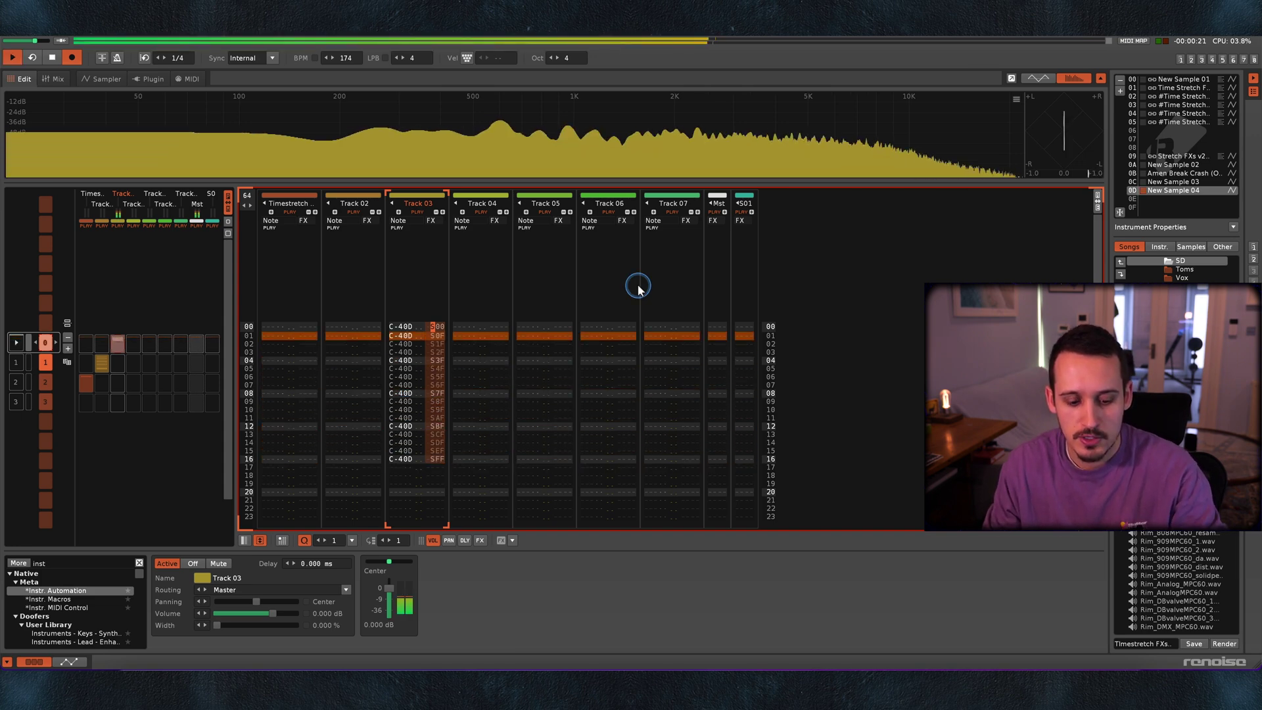
# Step: Review the offset commands in phrase 04 of Time Stretch FXs 2 and return to the pattern editor
pyautogui.press('F6')
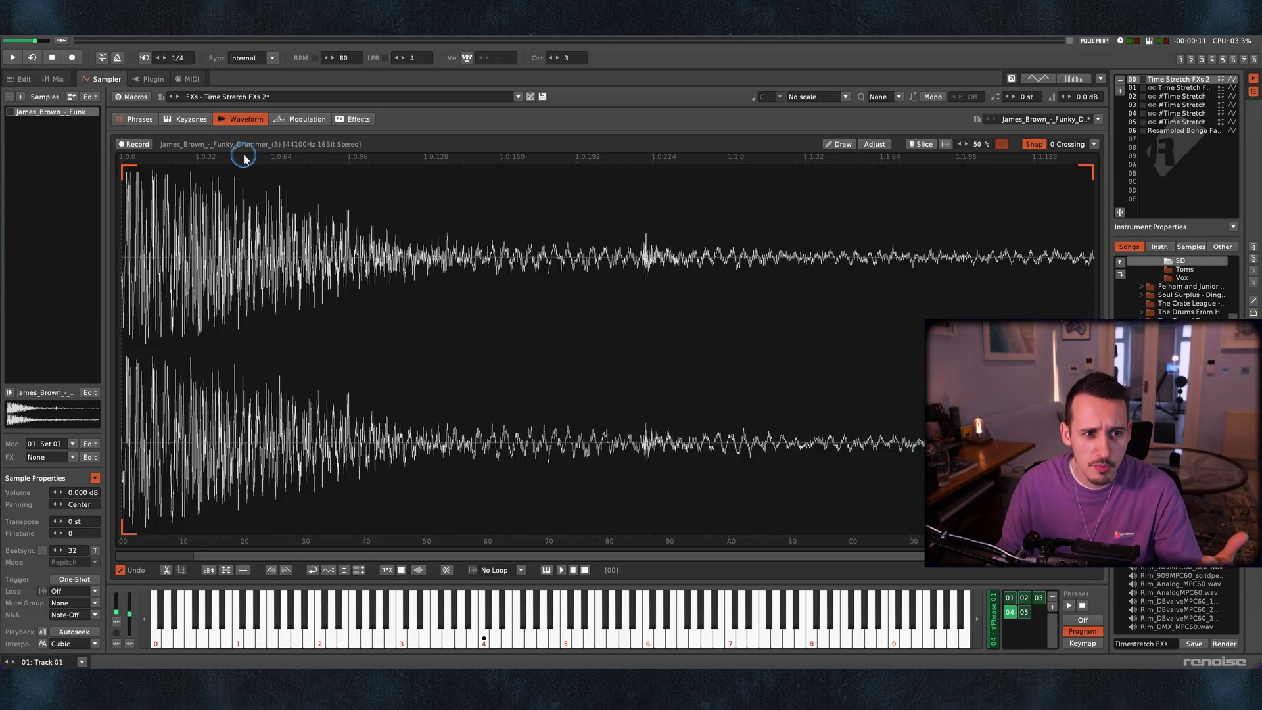
pyautogui.click(158, 138)
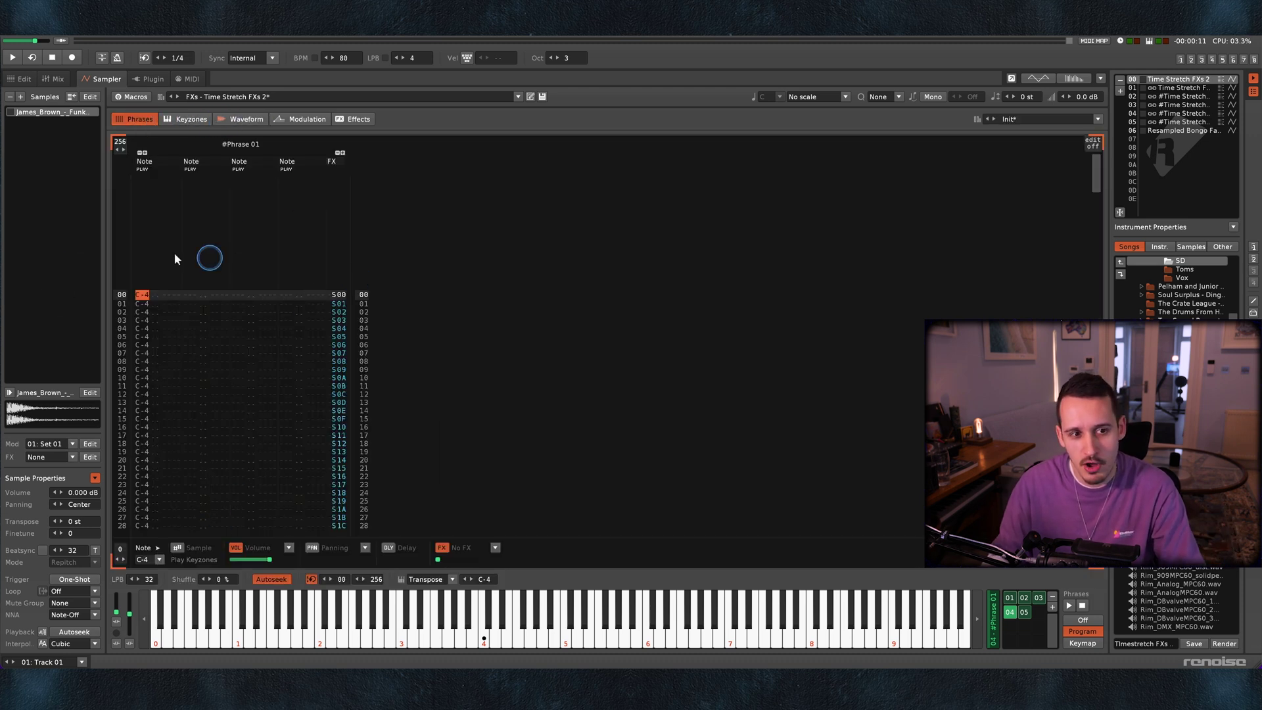
pyautogui.click(23, 79)
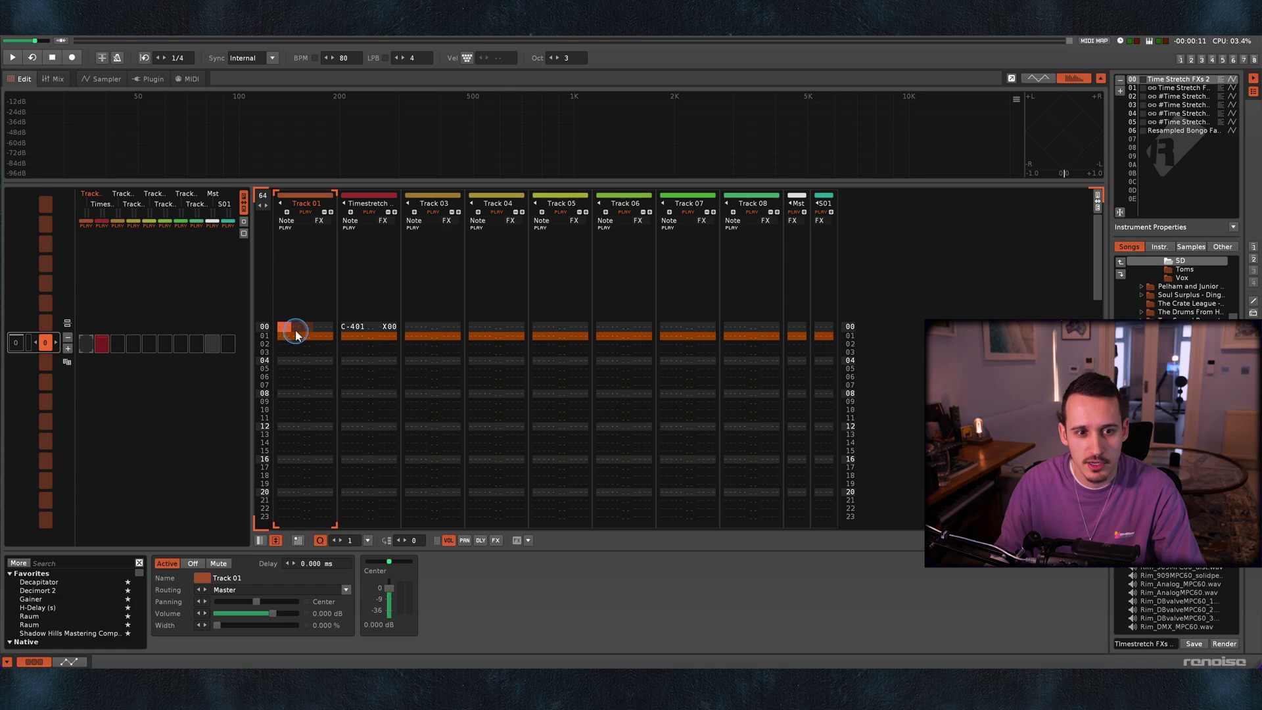
# Step: Enable edit mode and enter a C-4 note for instrument 00 on line 00 of Track 01
pyautogui.press('q')
pyautogui.press('Escape')
pyautogui.press('q')
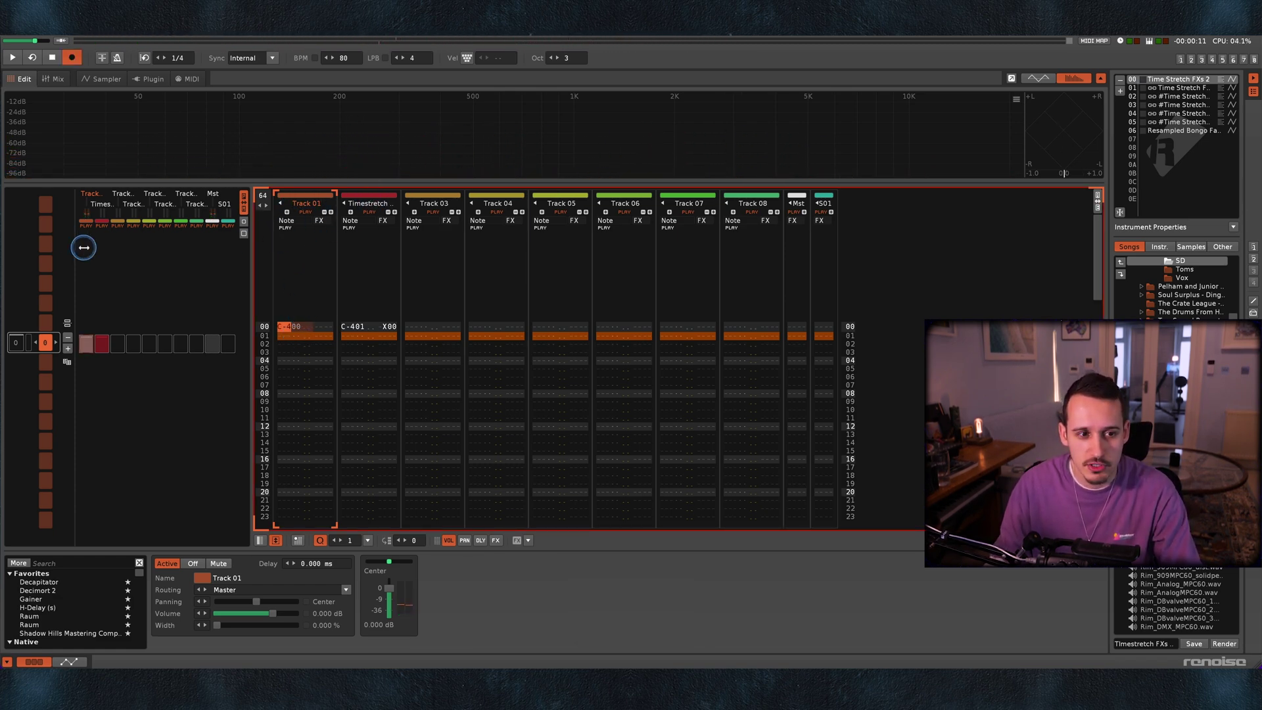
# Step: Open the phrase of Time Stretch FXs 2 and lower its LPB to 18 while auditioning the pattern
pyautogui.press('F3')
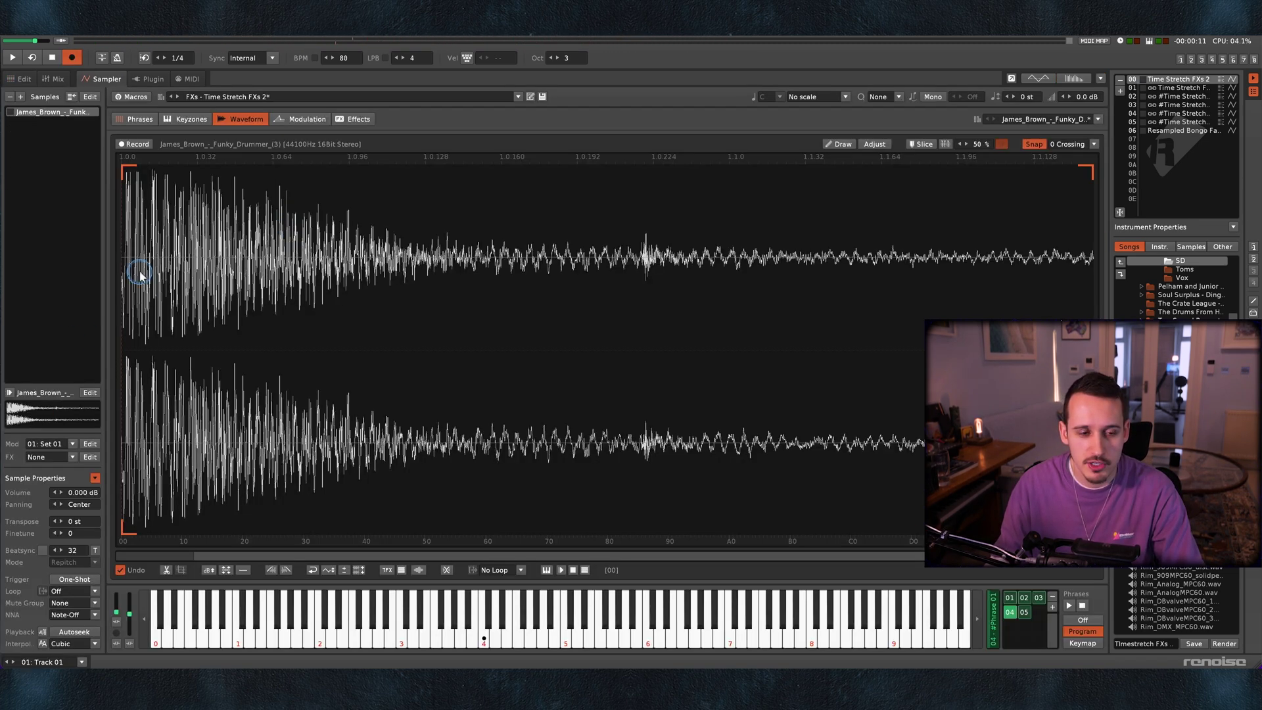
pyautogui.click(138, 121)
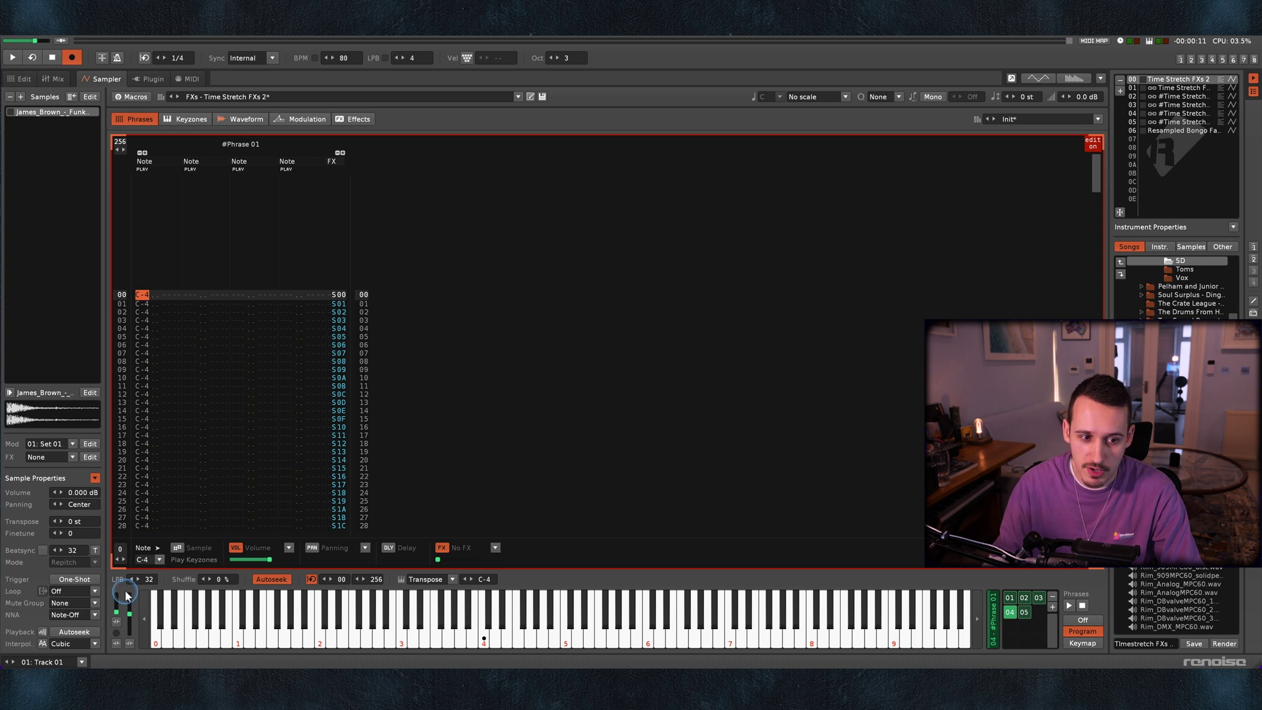
pyautogui.press('space')
pyautogui.moveTo(150, 579); pyautogui.dragTo(217, 690)
pyautogui.press('space')
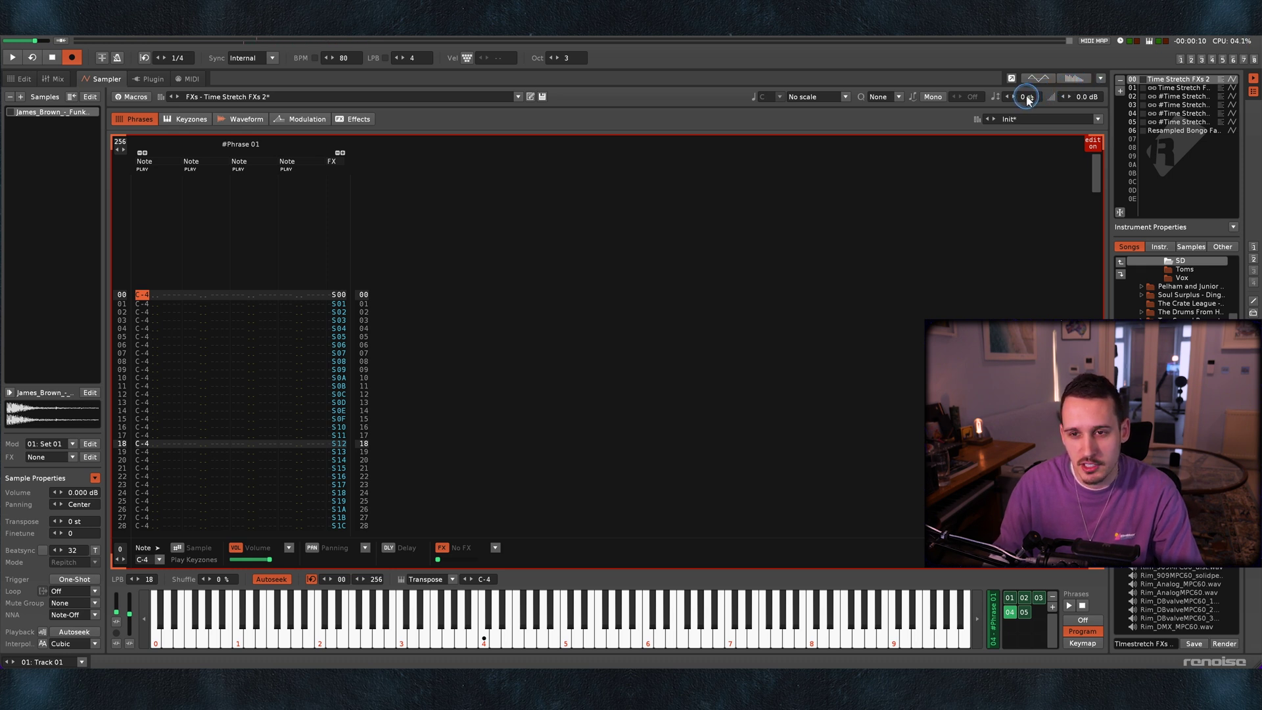
# Step: Play the pattern and lower the instrument's transposition to -27 st to hear its effect on the stretch
pyautogui.press('space')
pyautogui.moveTo(1028, 99); pyautogui.dragTo(1020, 166)
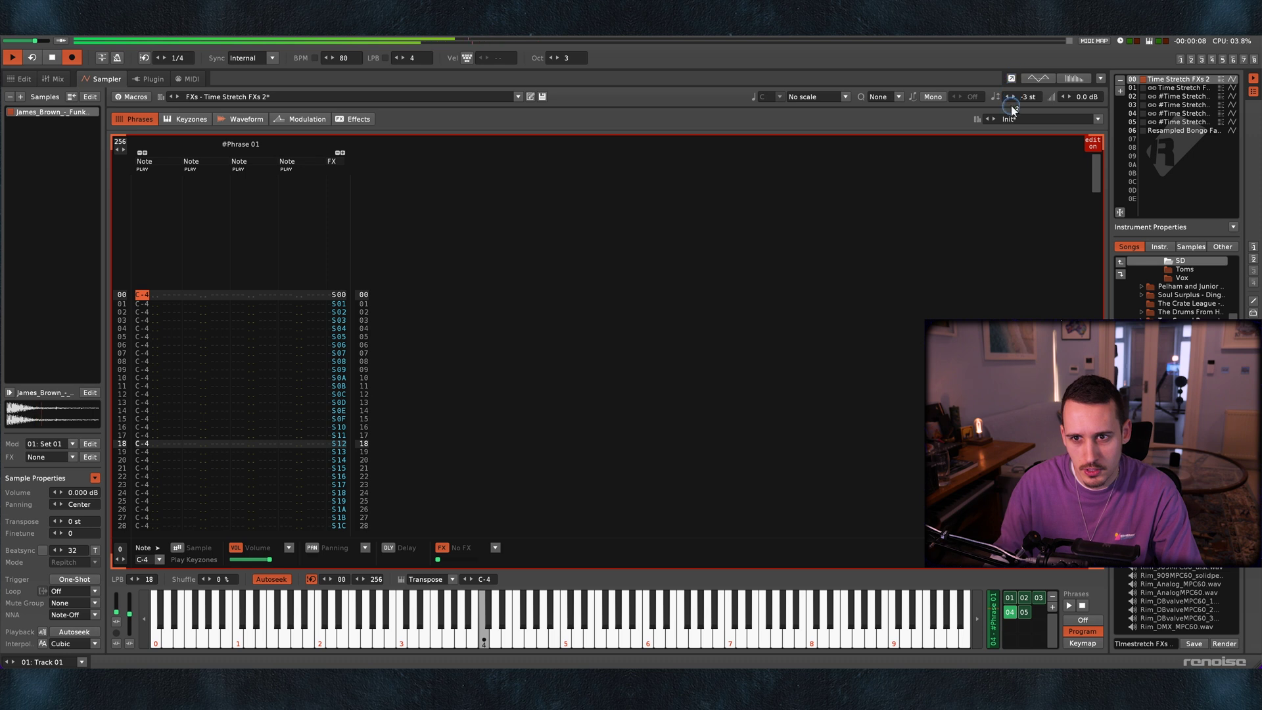
pyautogui.moveTo(1011, 153)
pyautogui.mouseDown()
pyautogui.moveTo(1000, 197)
pyautogui.moveTo(1018, 146)
pyautogui.mouseUp()
pyautogui.press('space')
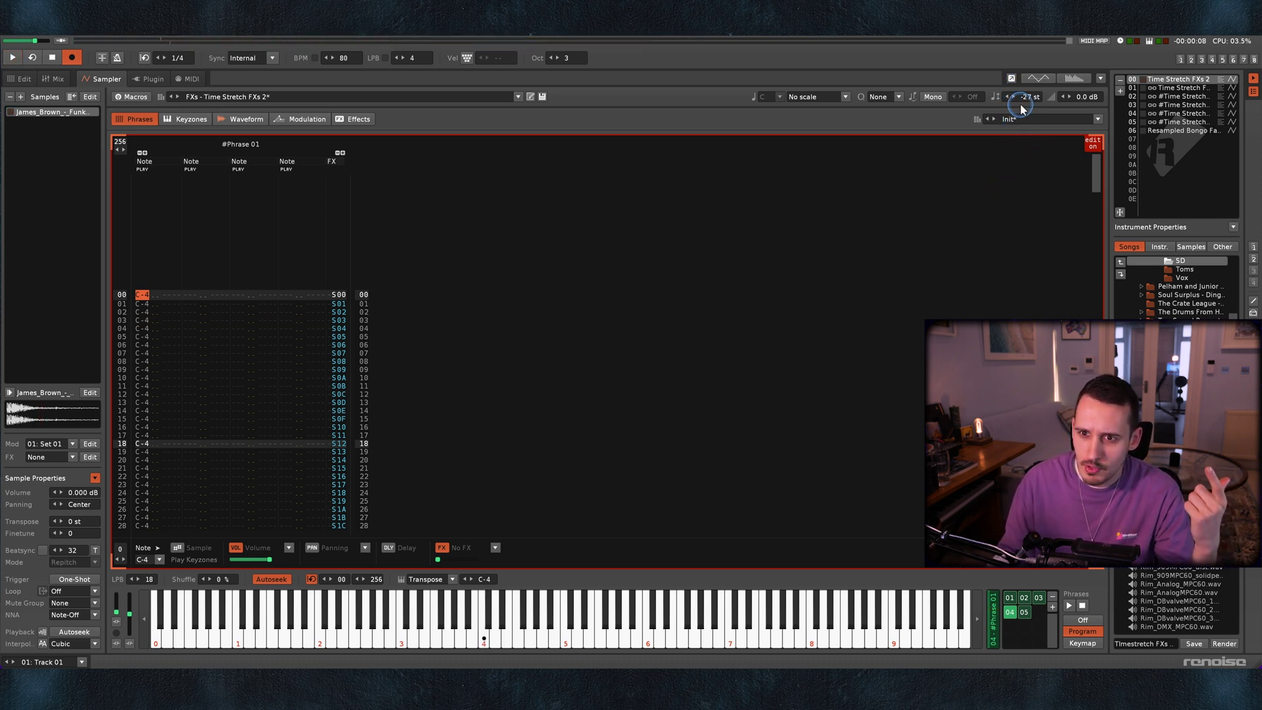
# Step: Record playback in the external audio editor while raising the instrument transposition to -13 st, and record over the fully selected take
pyautogui.moveTo(851, 150); pyautogui.dragTo(772, 123)
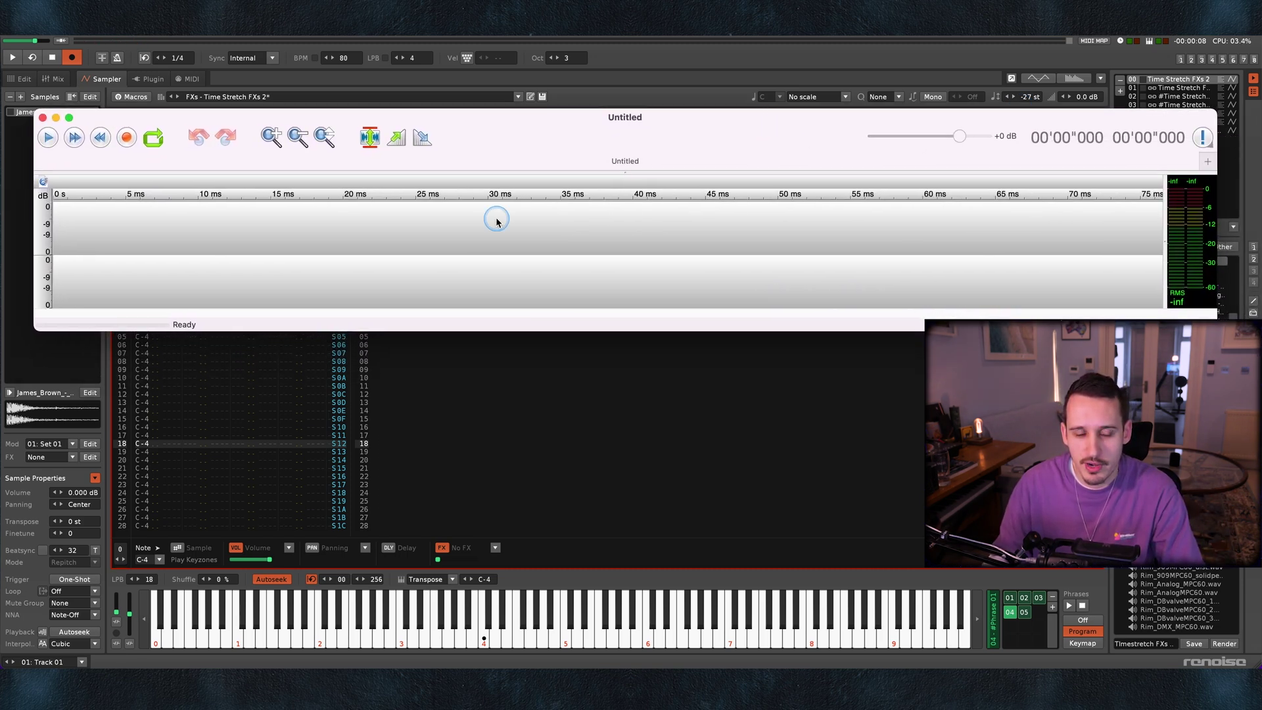
pyautogui.press('super+comma')
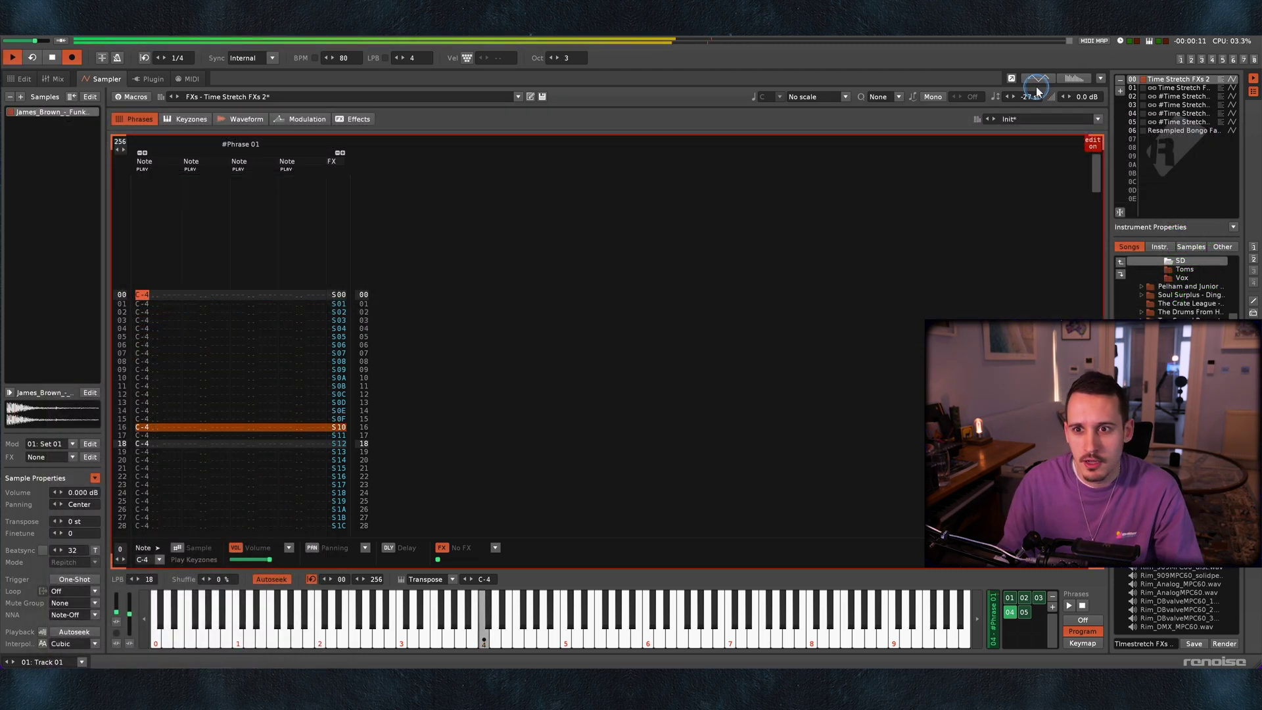
pyautogui.moveTo(1029, 94); pyautogui.dragTo(1030, 79)
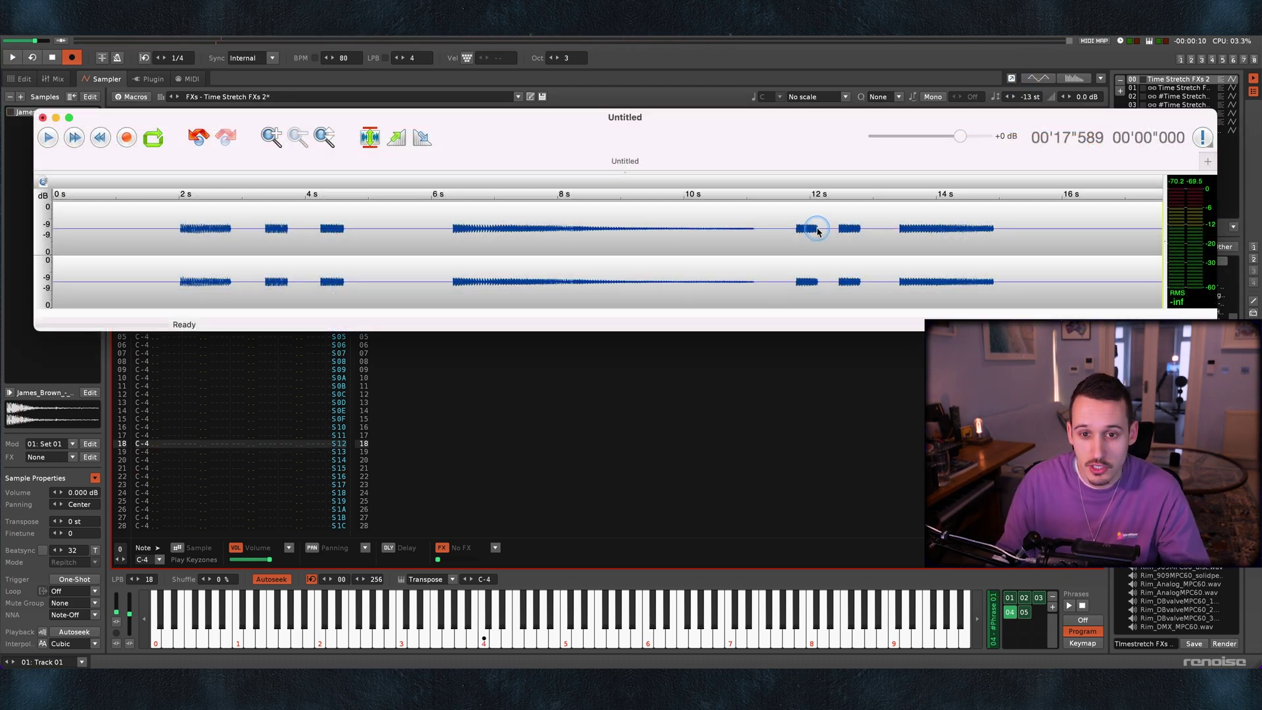
pyautogui.doubleClick(553, 243)
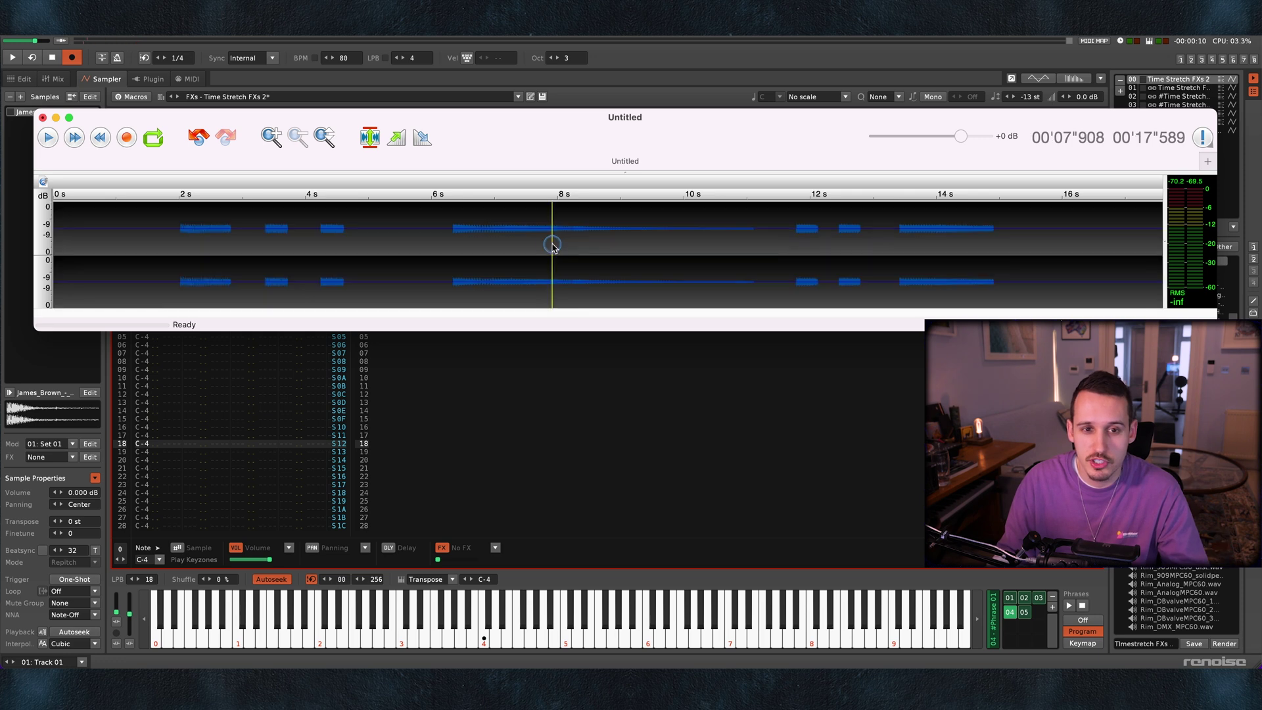
pyautogui.click(128, 138)
pyautogui.click(777, 65)
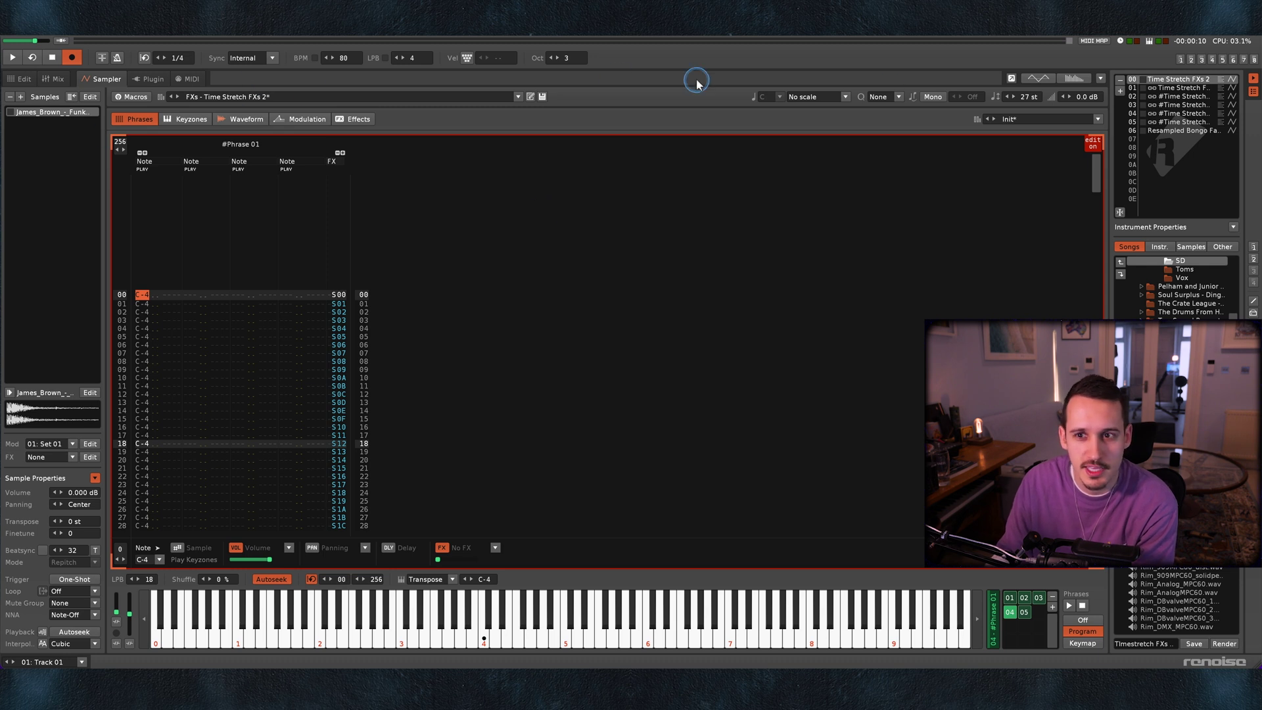
# Step: Reset the instrument's transposition to 0 st
pyautogui.click(1030, 97)
pyautogui.write('0')
pyautogui.press('Return')
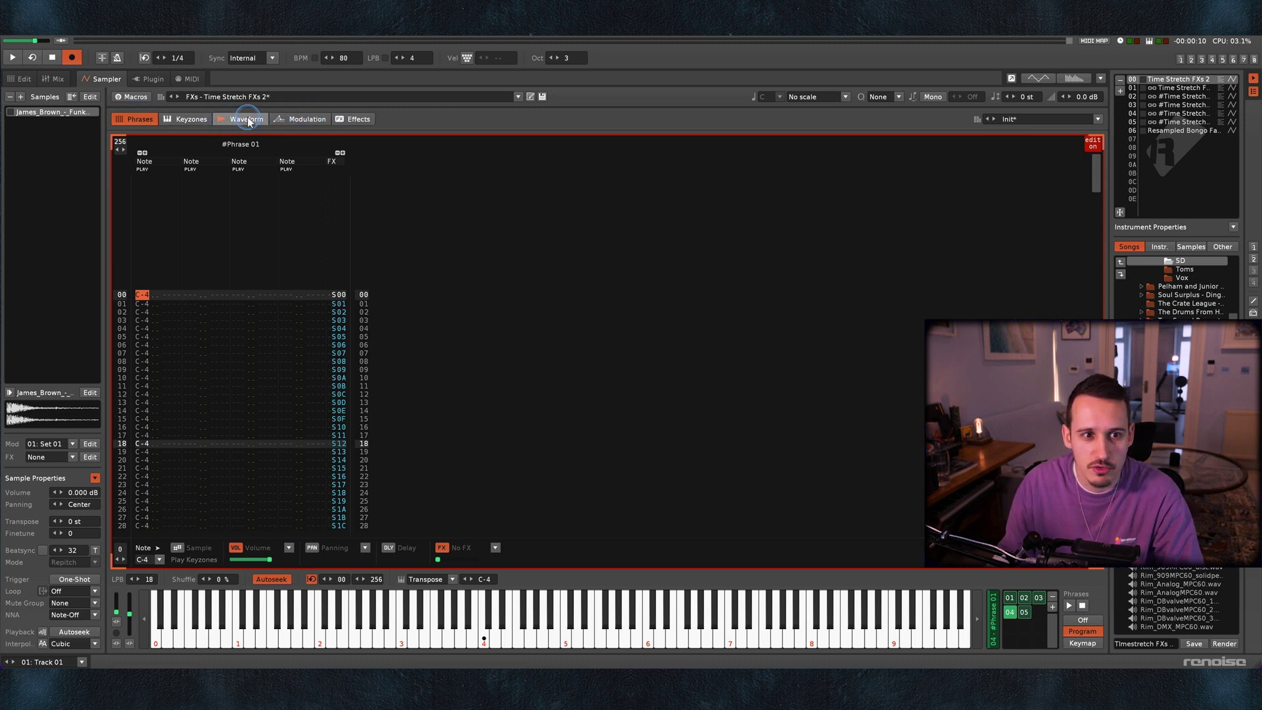
# Step: Set the pitch modulation range of the instrument's modulation Set 01 to 48 st
pyautogui.click(295, 119)
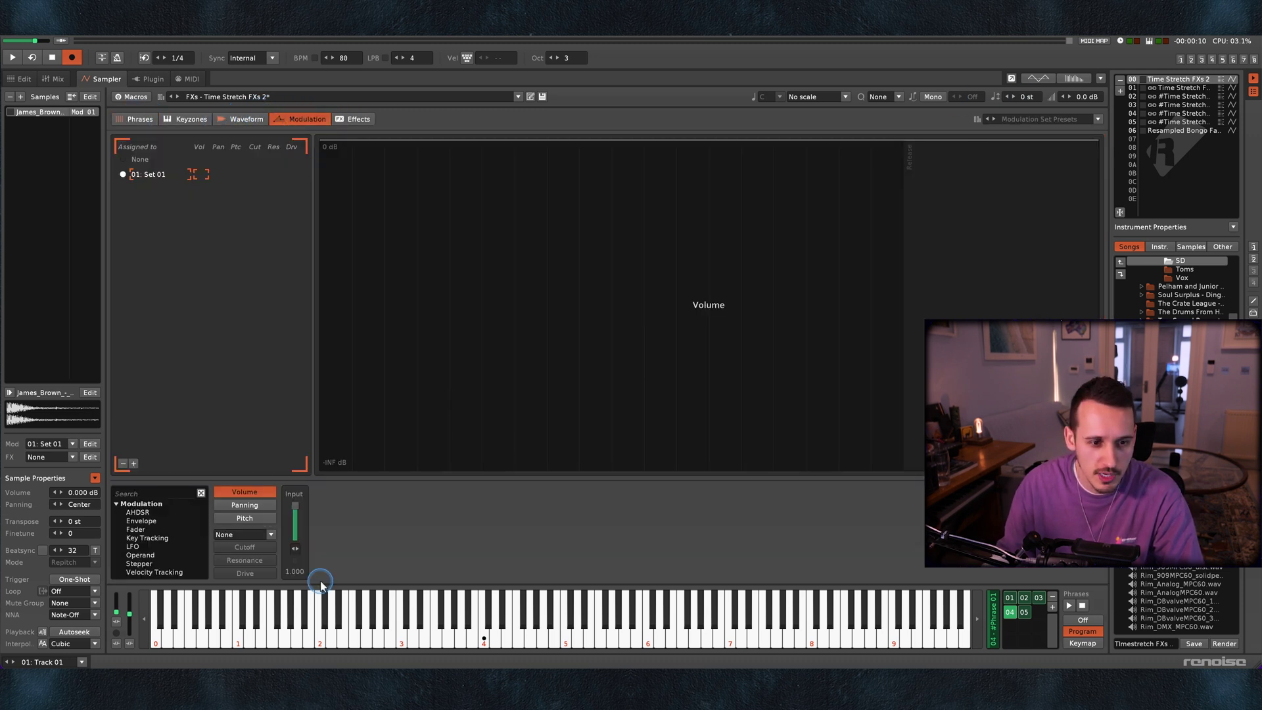
pyautogui.click(246, 518)
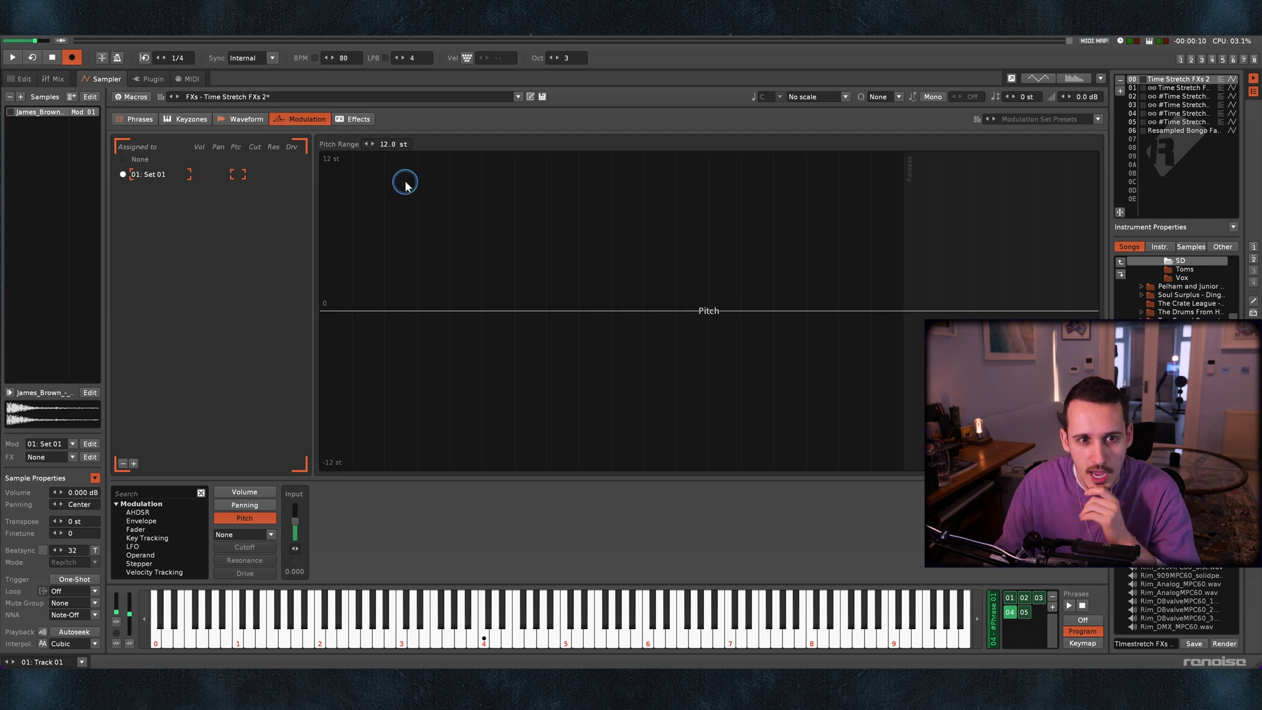
pyautogui.doubleClick(394, 145)
pyautogui.write('48')
pyautogui.press('Return')
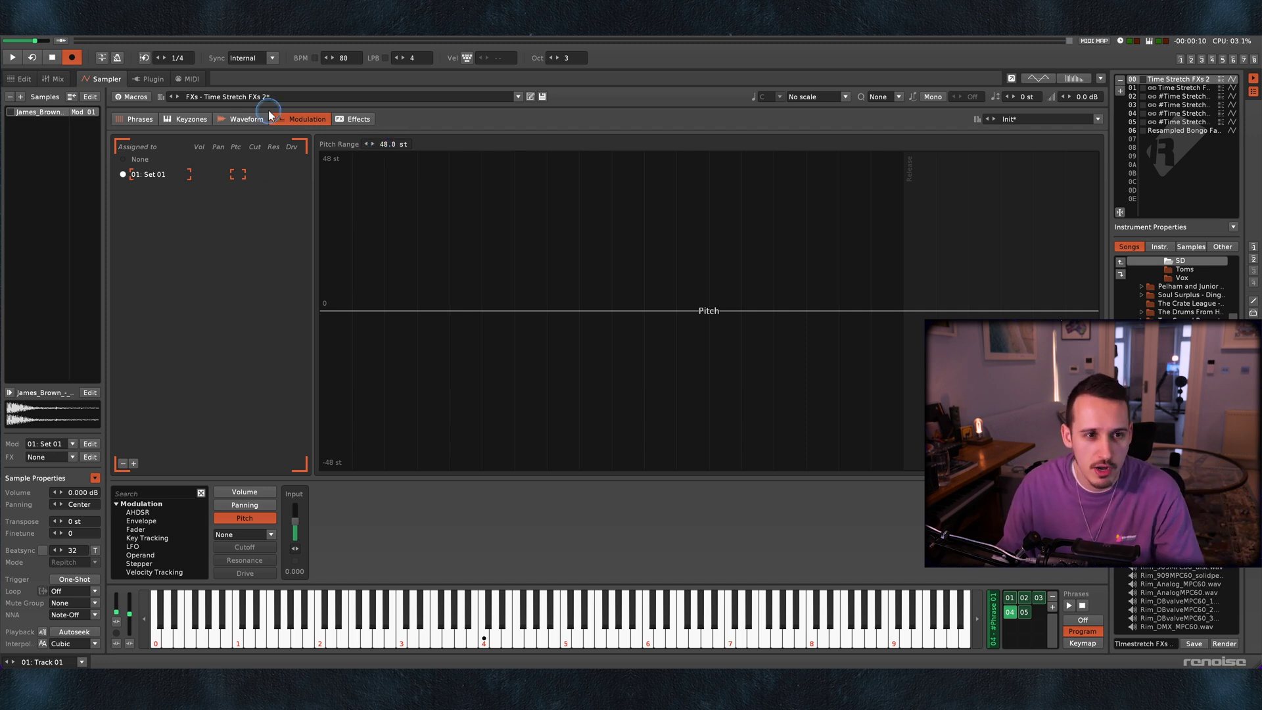
# Step: Map the first instrument macro, named Pitch, to the pitch modulation input and set the macro to 42
pyautogui.click(132, 96)
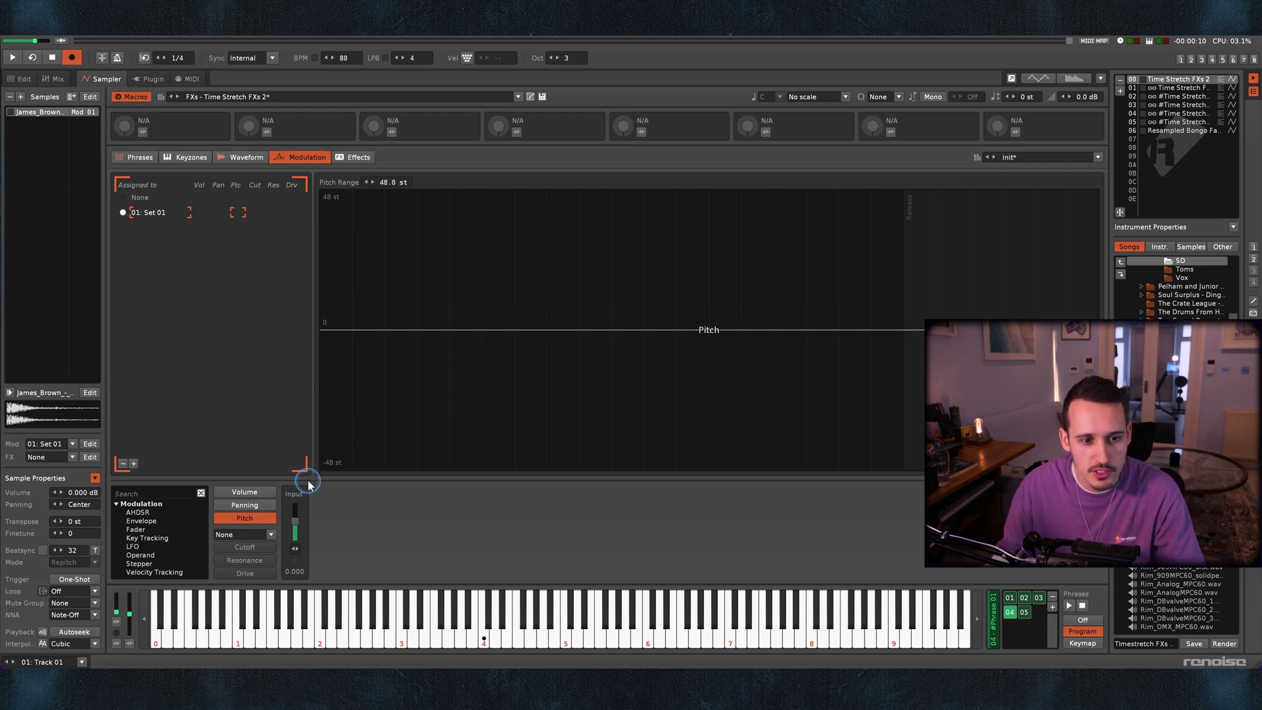
pyautogui.click(143, 132)
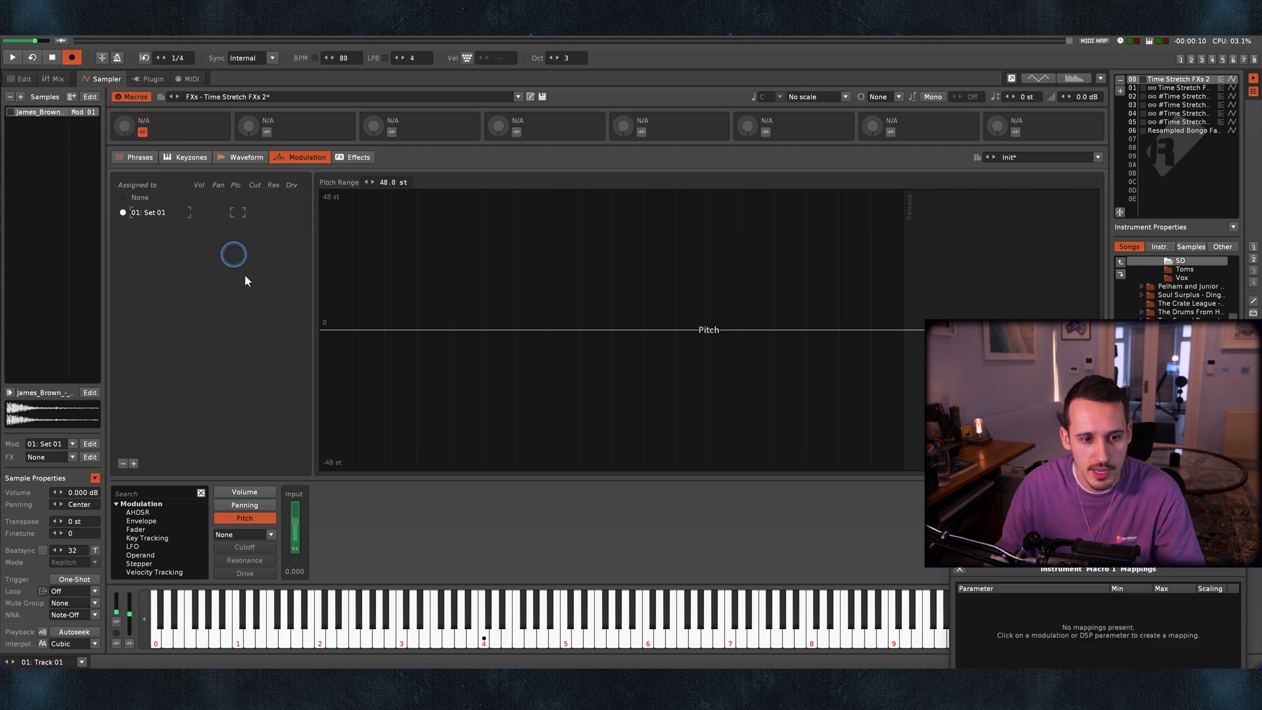
pyautogui.click(295, 526)
pyautogui.click(161, 121)
pyautogui.write('Pitch')
pyautogui.press('Return')
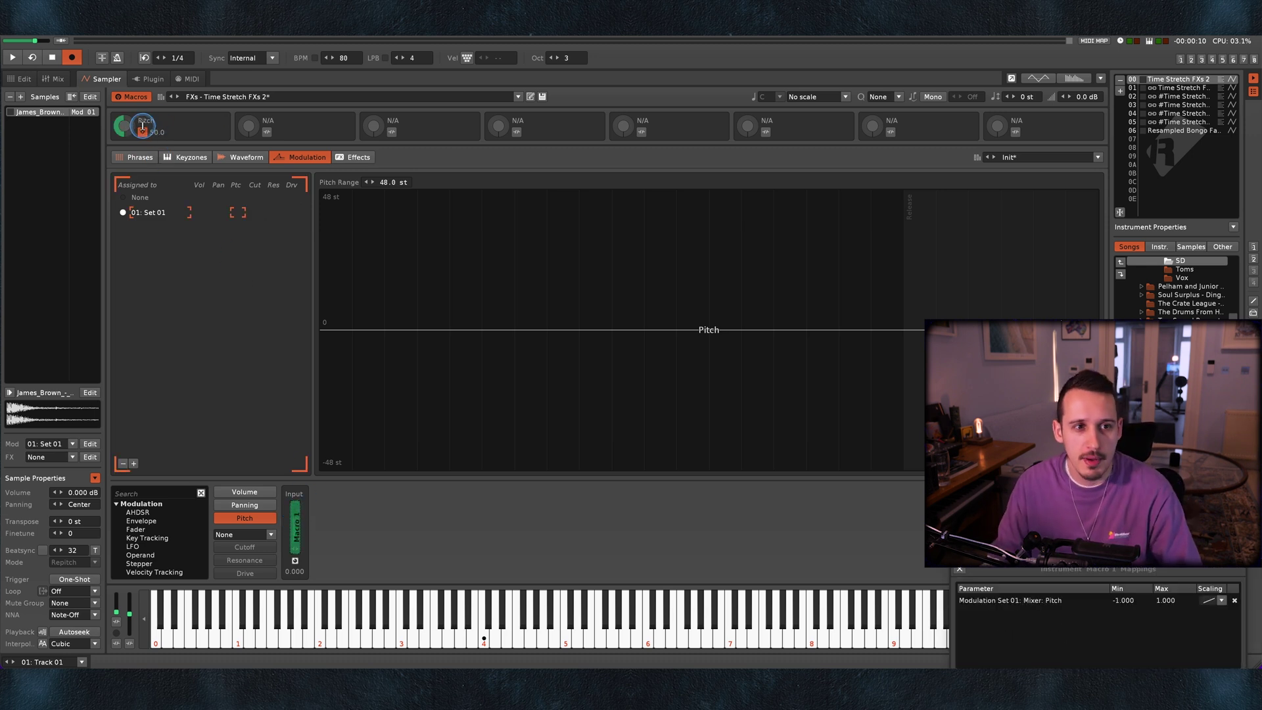
pyautogui.click(142, 131)
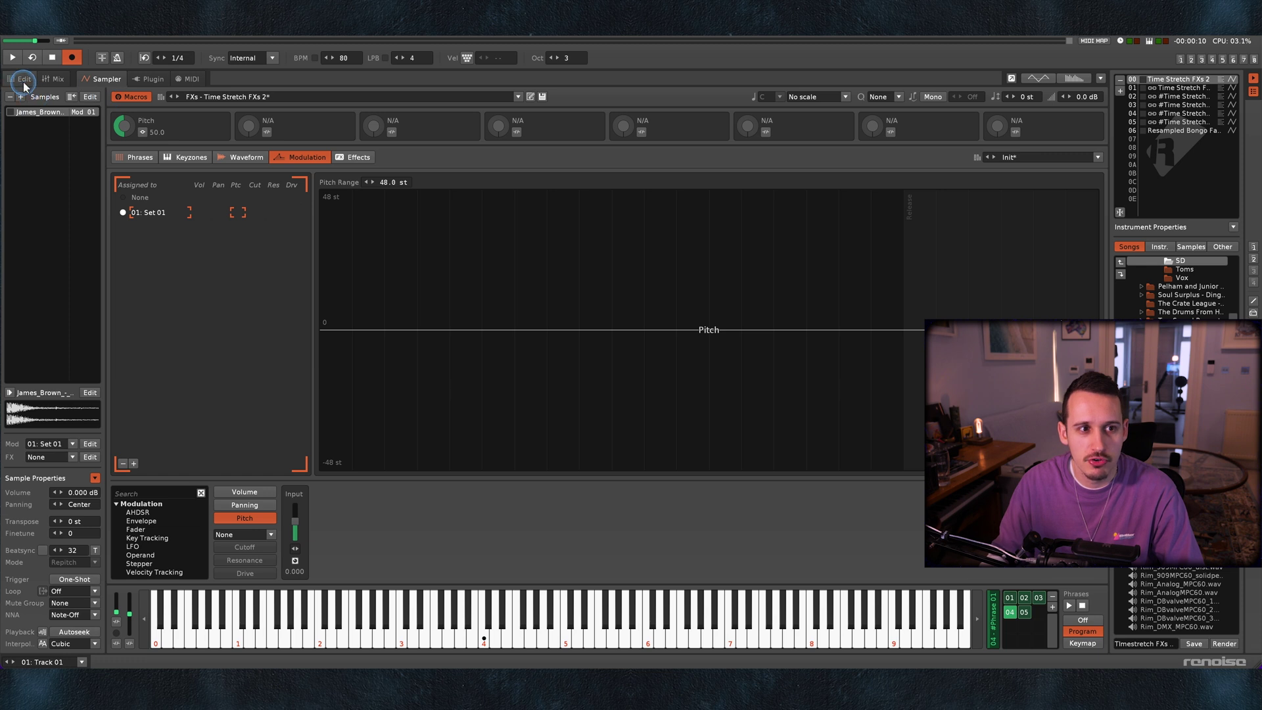
pyautogui.press('q')
pyautogui.moveTo(125, 123)
pyautogui.mouseDown()
pyautogui.moveTo(129, 162)
pyautogui.moveTo(131, 113)
pyautogui.moveTo(145, 133)
pyautogui.mouseUp()
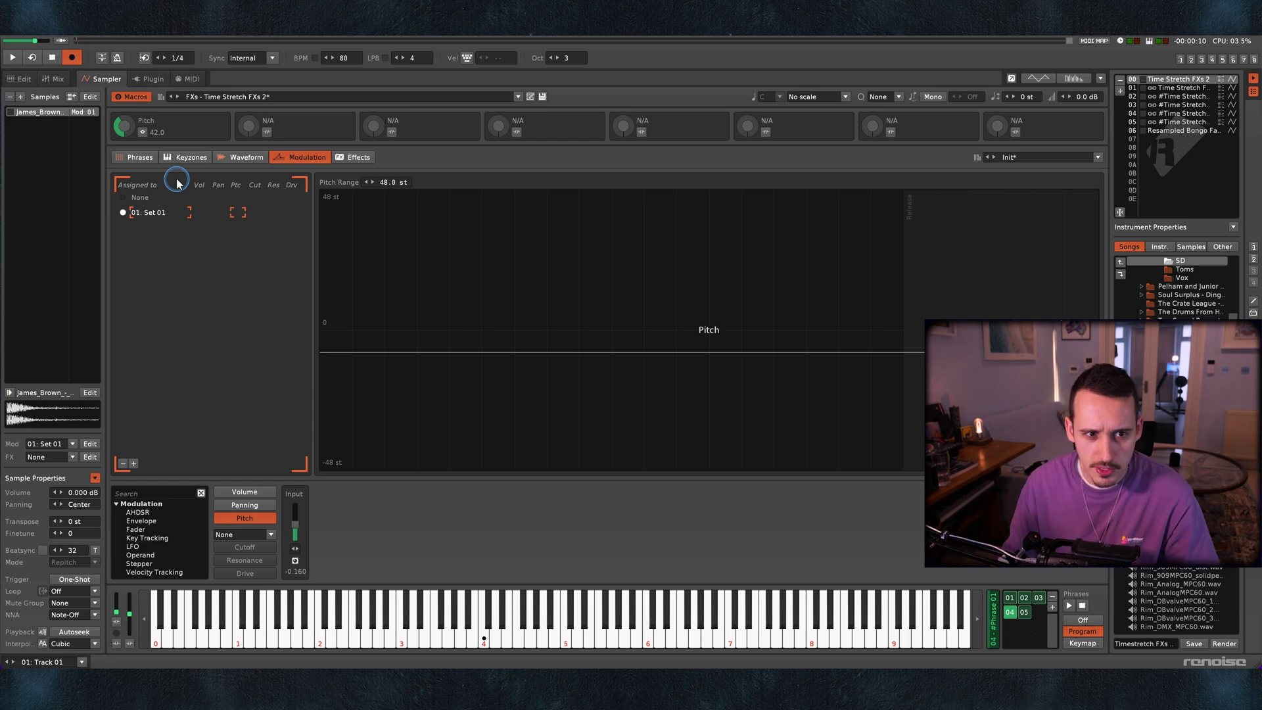
# Step: Search the effects for "inst" and add an *Instr. Macros device to Track 01
pyautogui.click(21, 79)
pyautogui.click(86, 563)
pyautogui.write('inst')
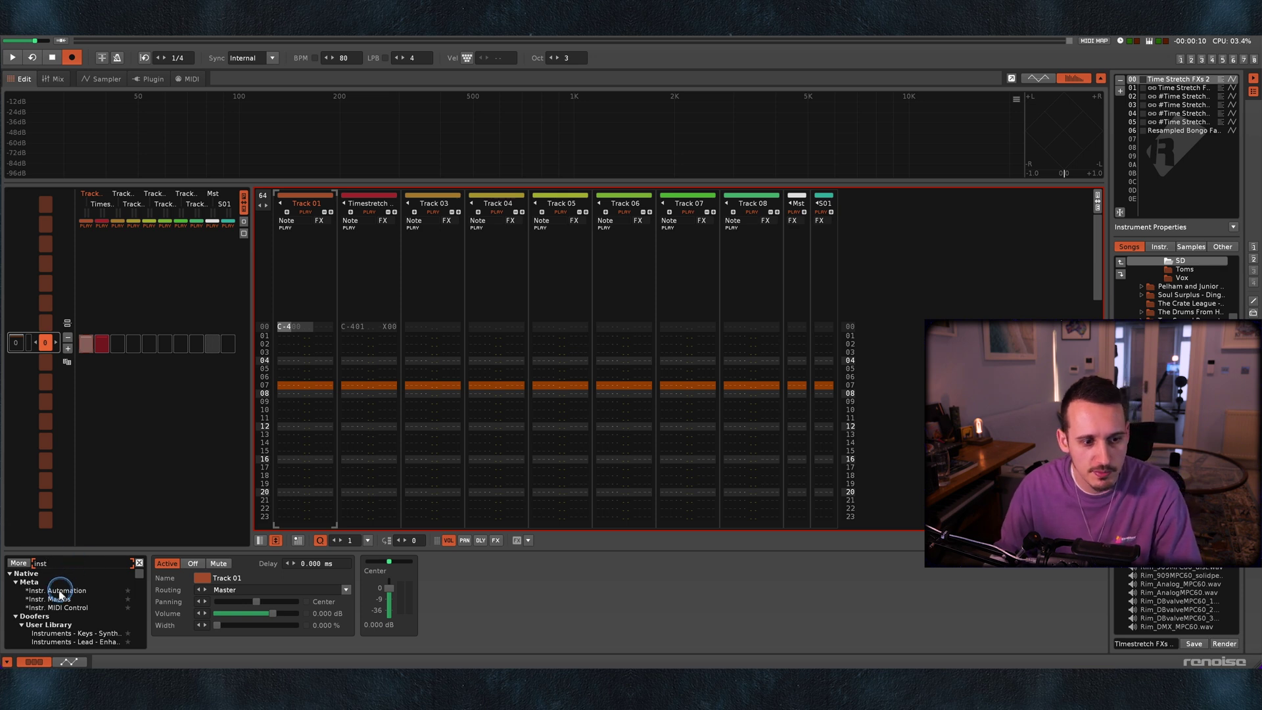
pyautogui.moveTo(56, 598); pyautogui.dragTo(411, 600)
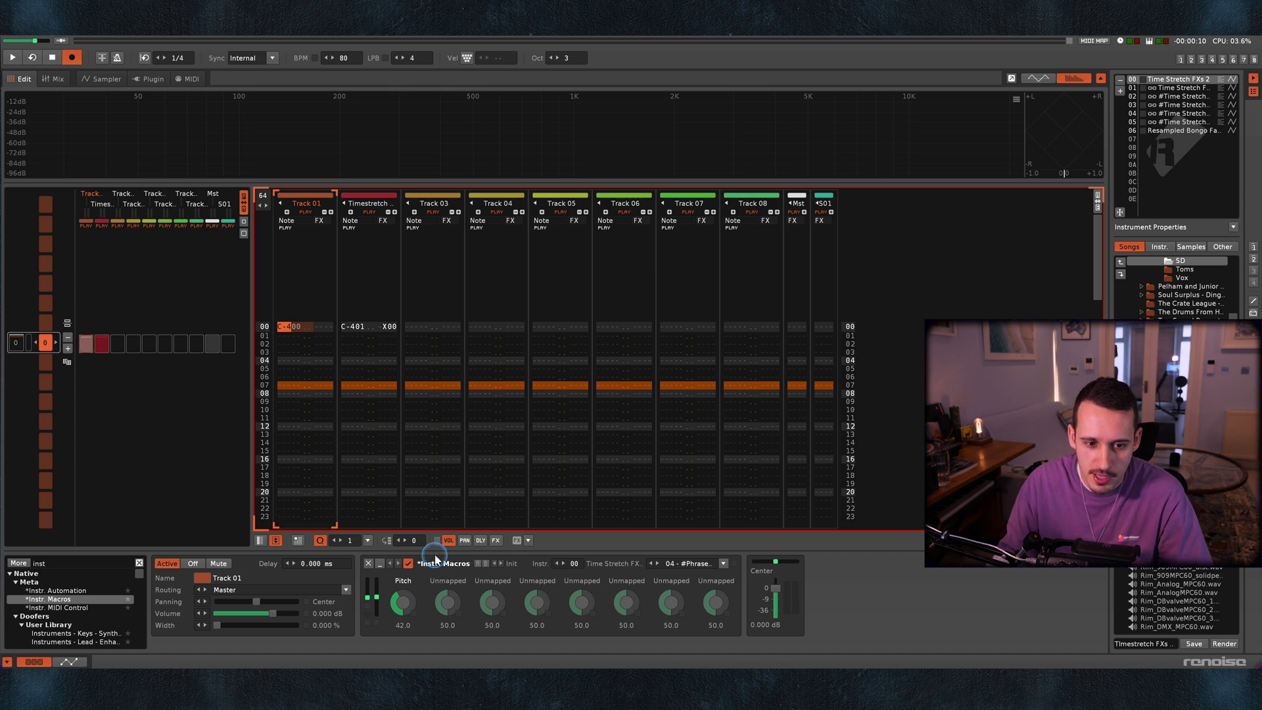
# Step: Review the instrument's phrase and add an *Instr. MIDI Control device before *Instr. Macros on Track 01
pyautogui.click(97, 80)
pyautogui.click(134, 157)
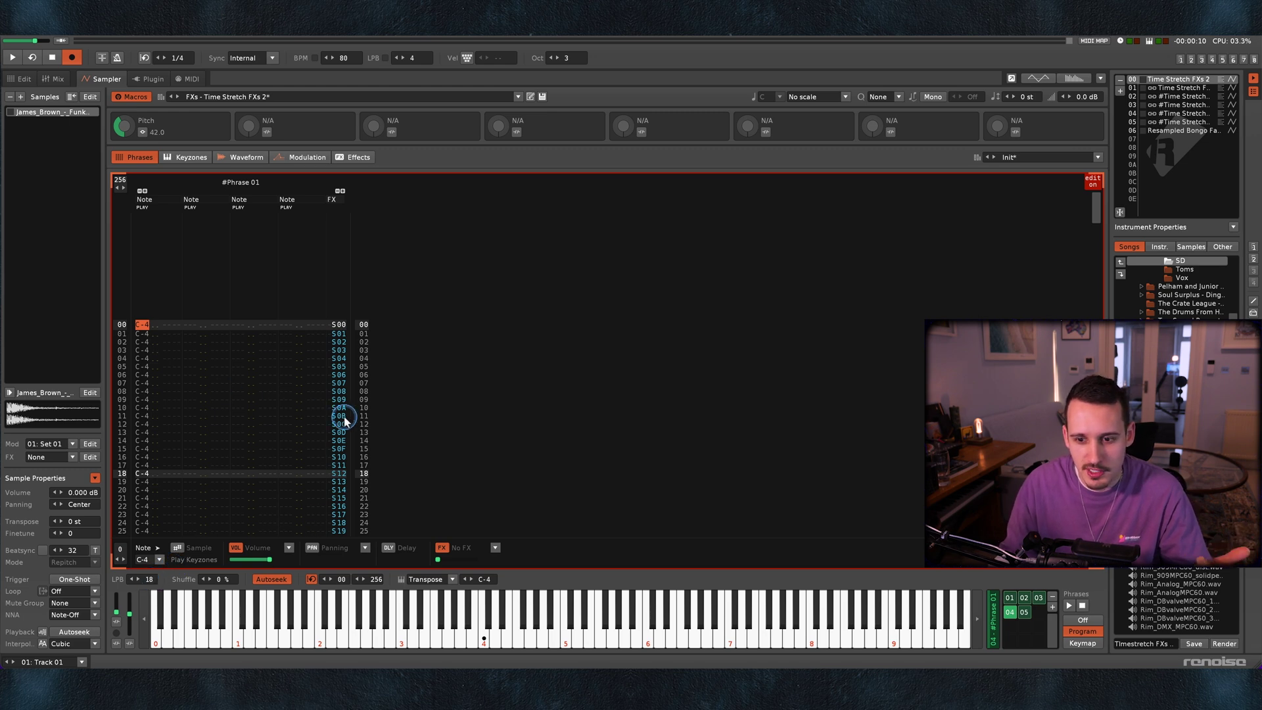
pyautogui.click(24, 79)
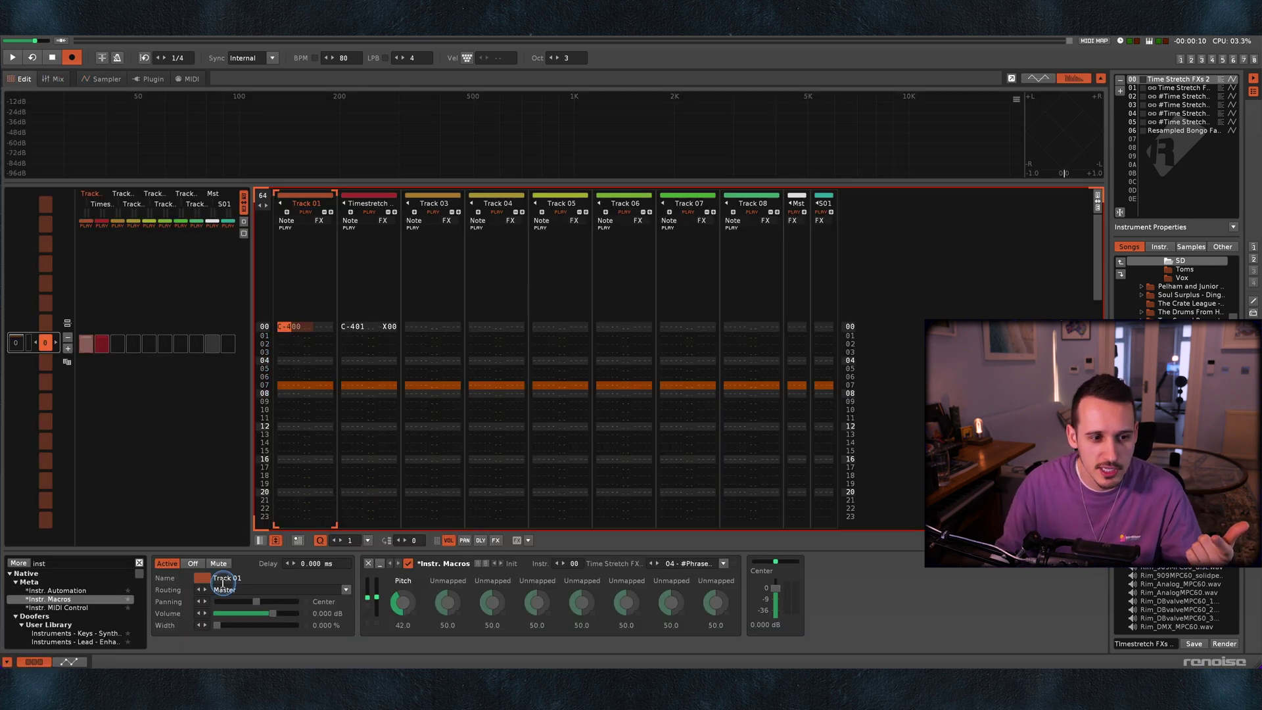
pyautogui.moveTo(72, 610); pyautogui.dragTo(464, 596)
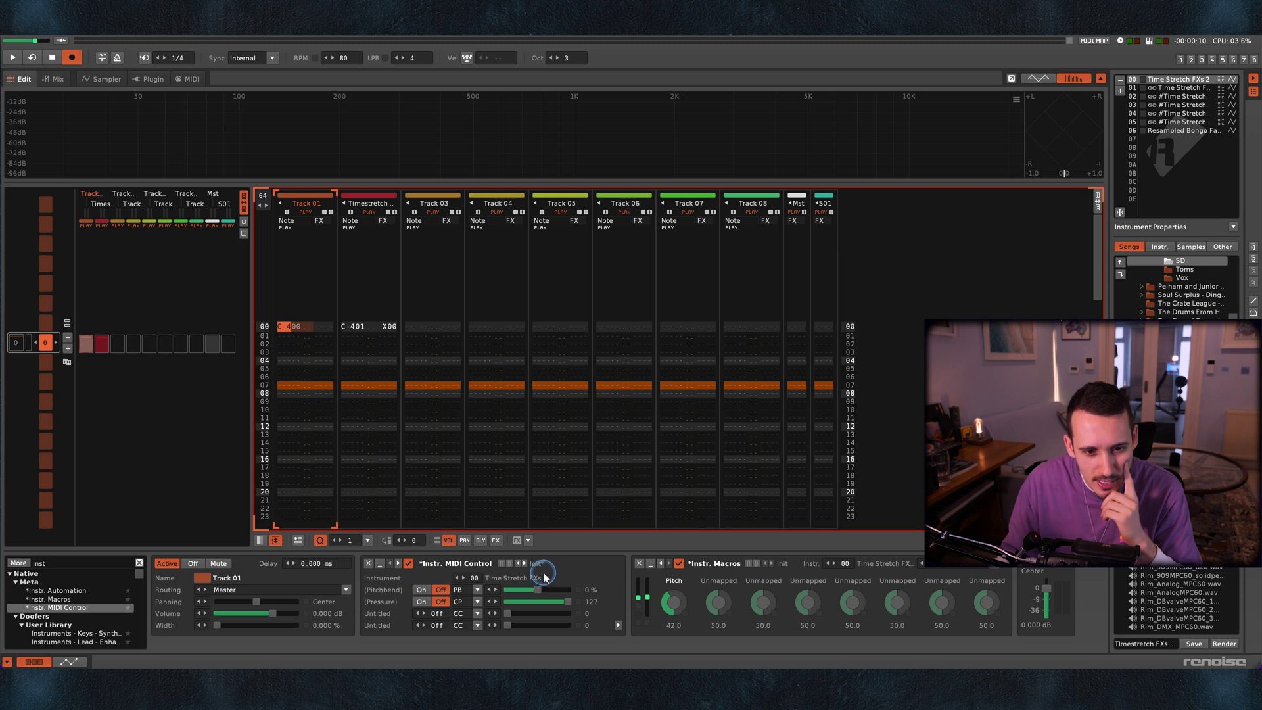
# Step: Switch the first MIDI control from pitch bend to Prg, turn it on, and set its program value to 1
pyautogui.click(478, 590)
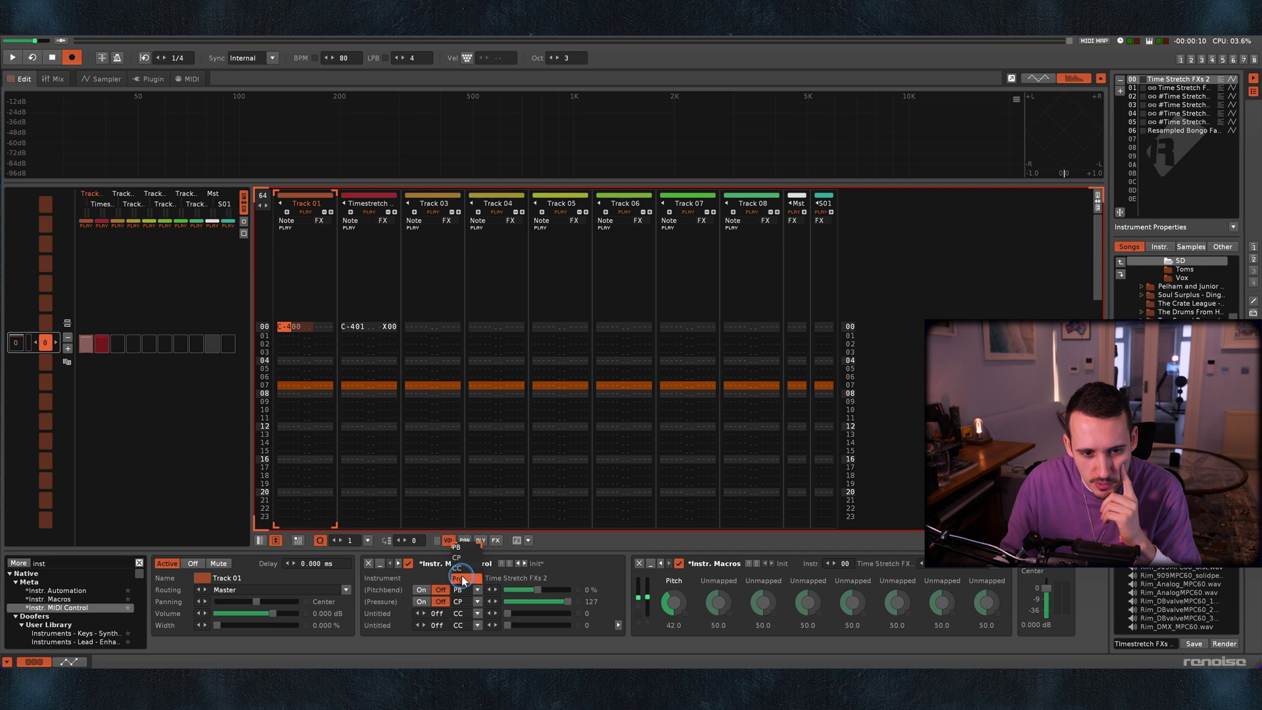
pyautogui.click(461, 580)
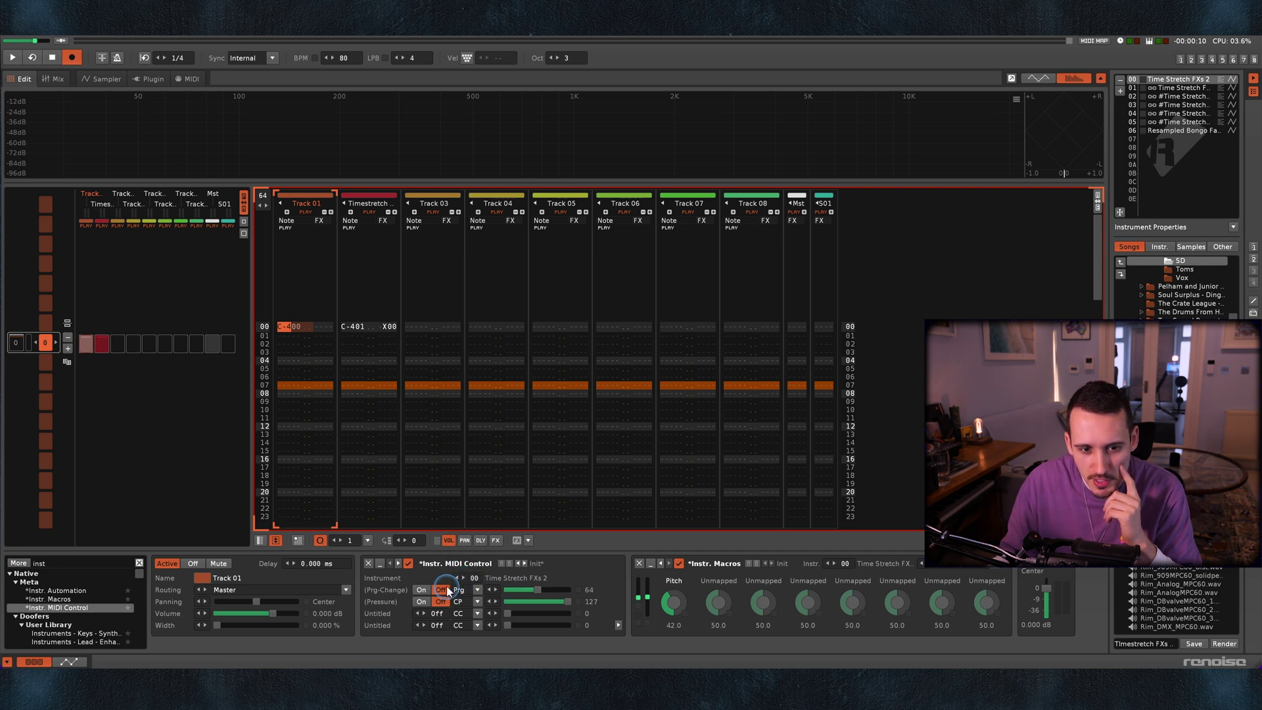
pyautogui.click(421, 589)
pyautogui.click(531, 589)
pyautogui.click(521, 591)
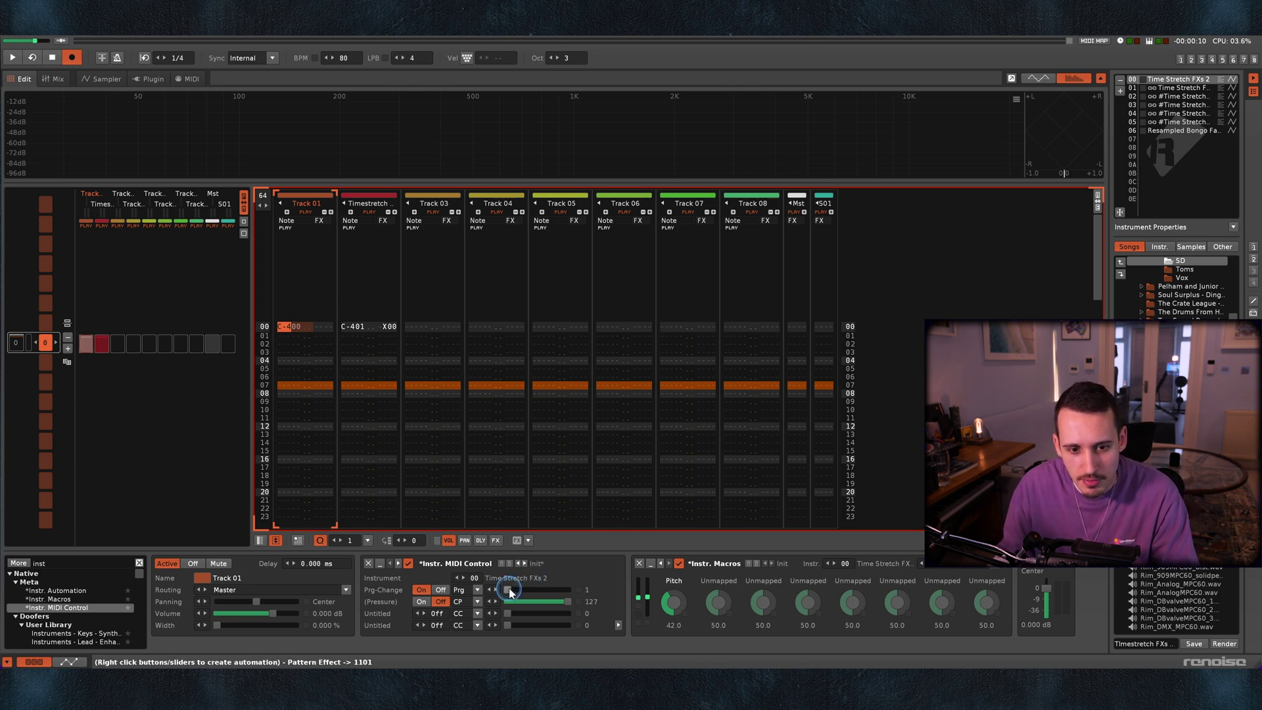
# Step: Test the program-change control against the instrument's phrase selection, checking the phrase slots and selecting phrase 02 manually
pyautogui.press('F3')
pyautogui.click(914, 592)
pyautogui.press('F1')
pyautogui.click(512, 590)
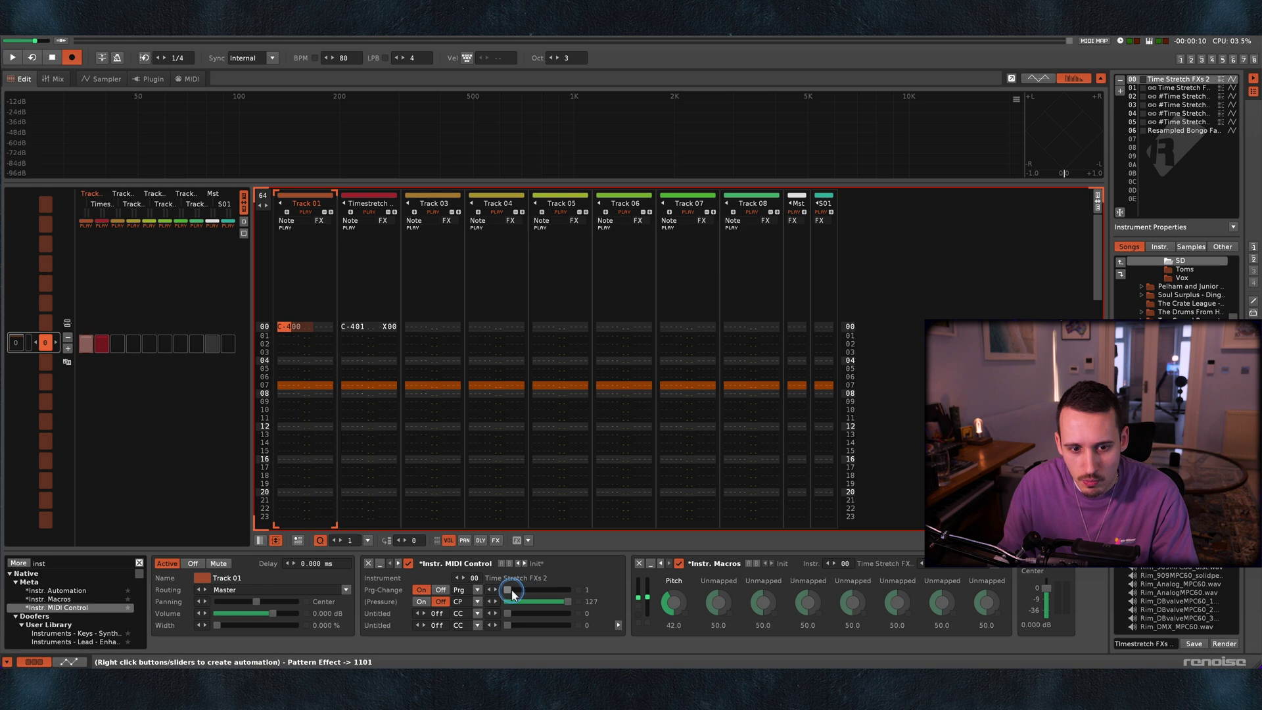
pyautogui.press('F3')
pyautogui.click(1010, 595)
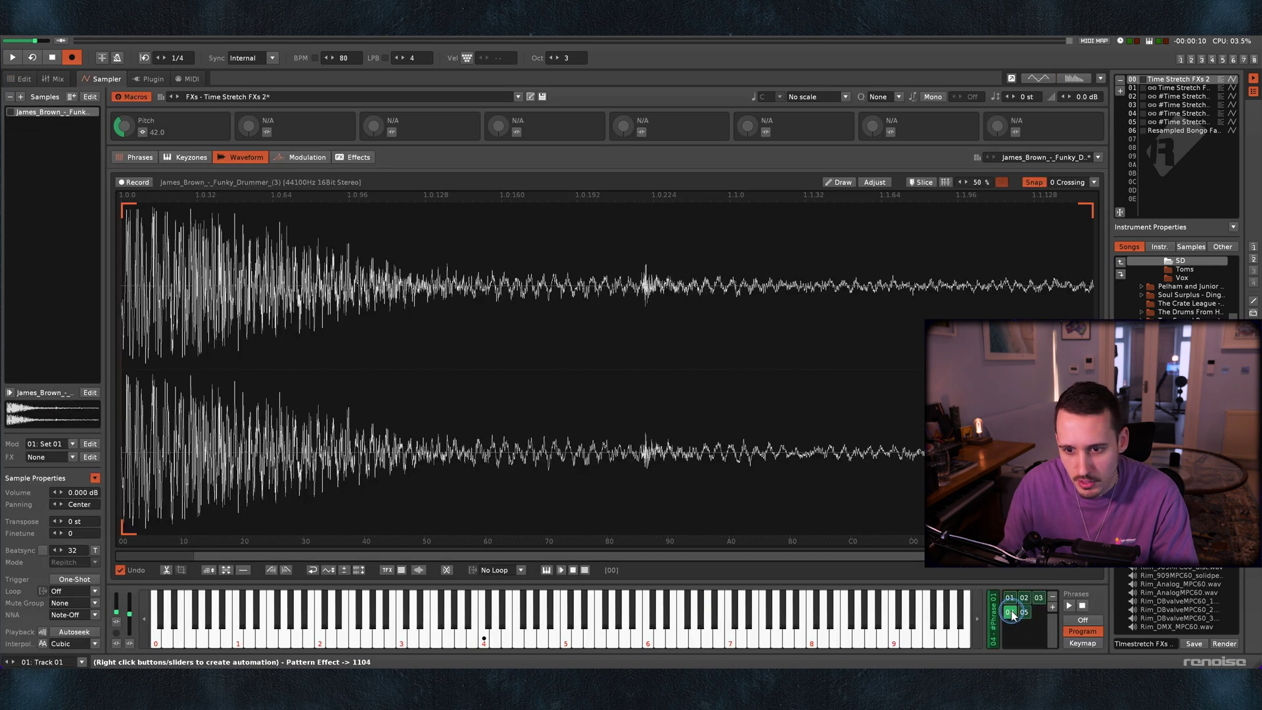
pyautogui.press('F1')
pyautogui.click(588, 589)
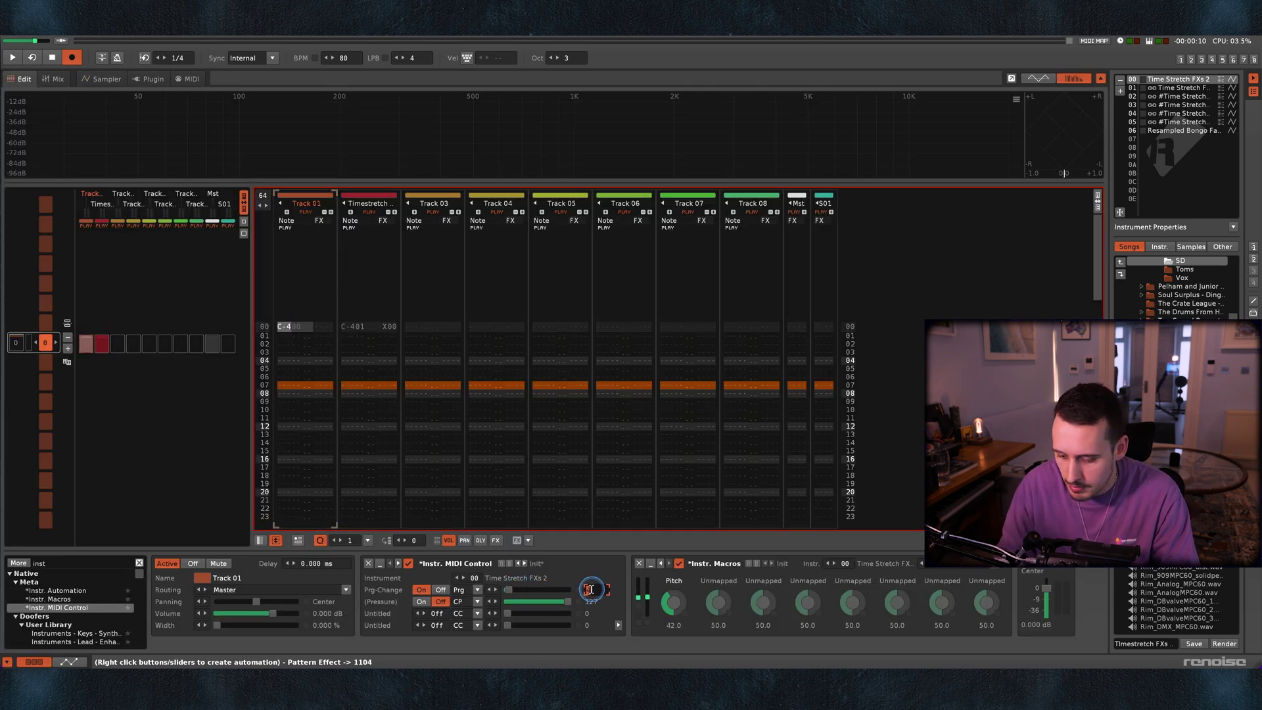
pyautogui.press('F3')
pyautogui.click(1017, 612)
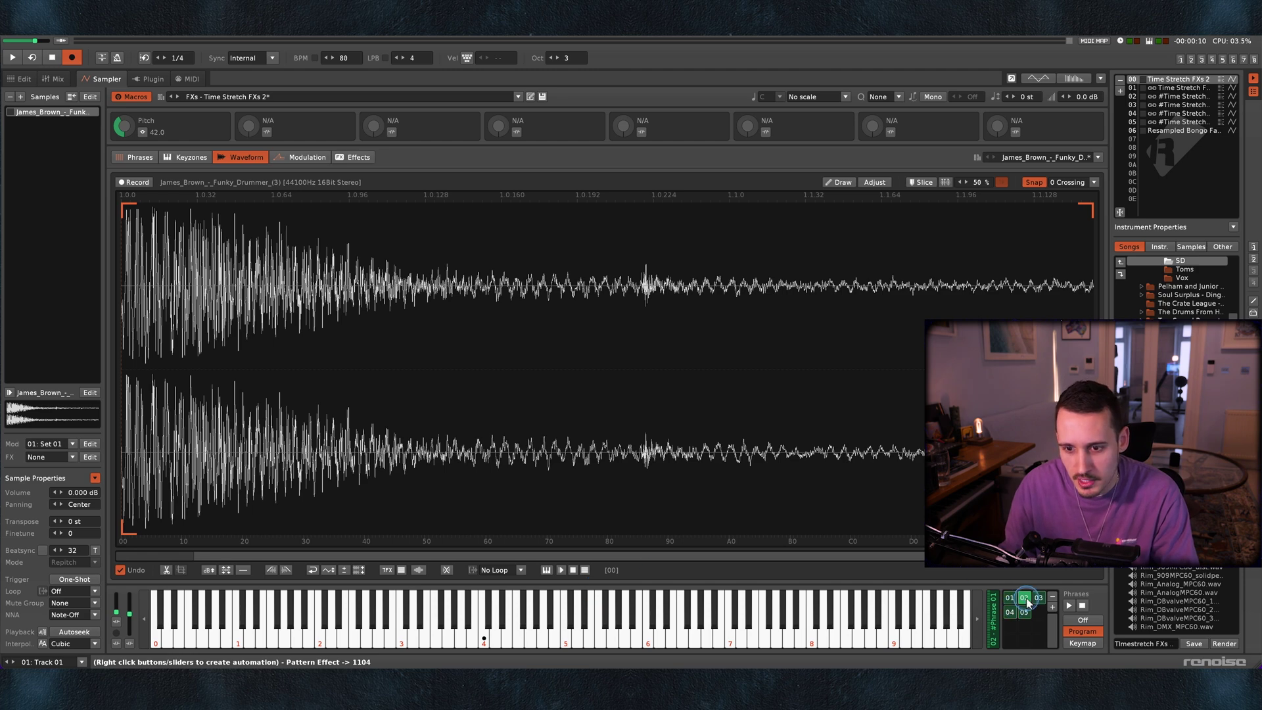
pyautogui.click(490, 586)
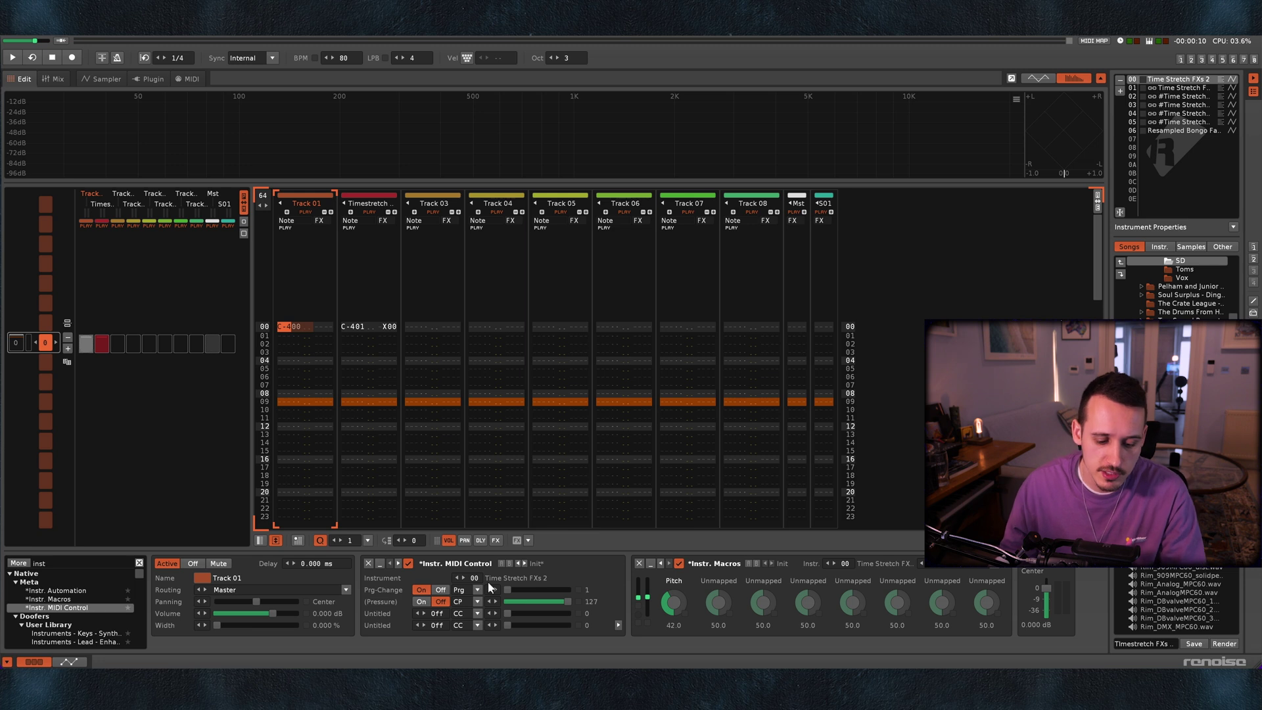
# Step: Try the MIDI control's program-change value across its range and inspect the instrument's phrases 01, 04 and 05
pyautogui.click(507, 589)
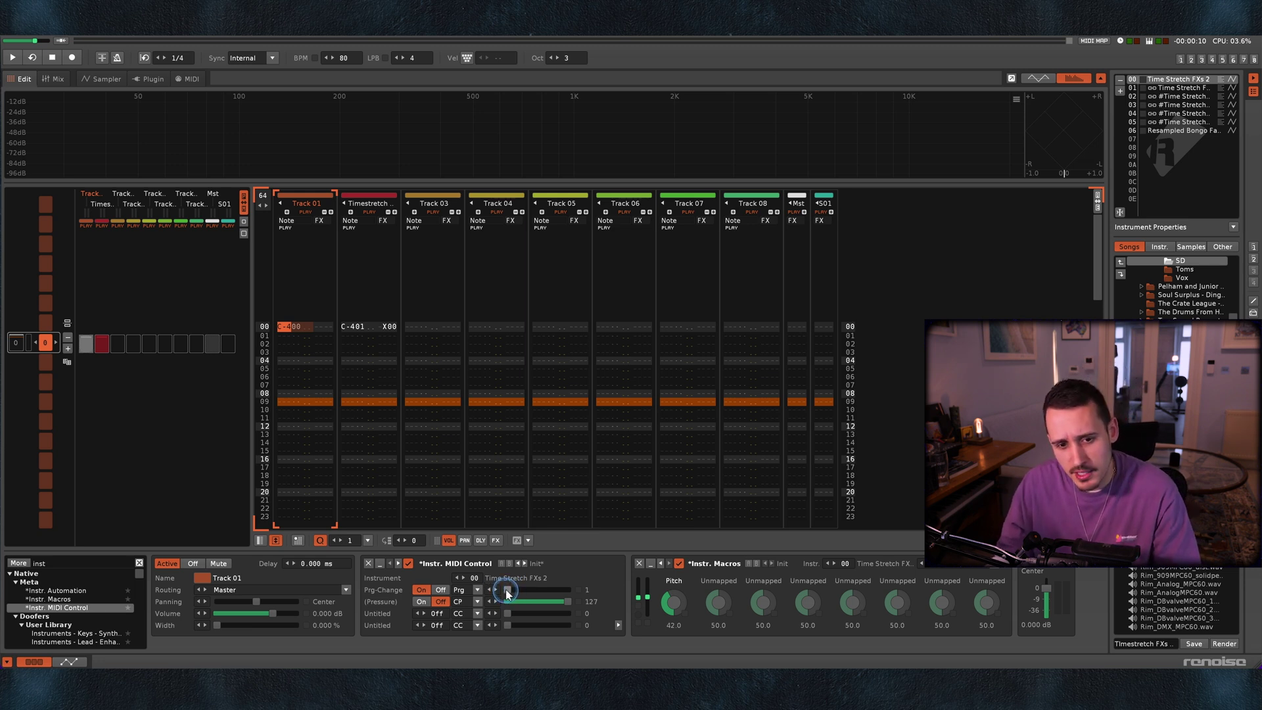
pyautogui.moveTo(507, 589); pyautogui.dragTo(522, 588)
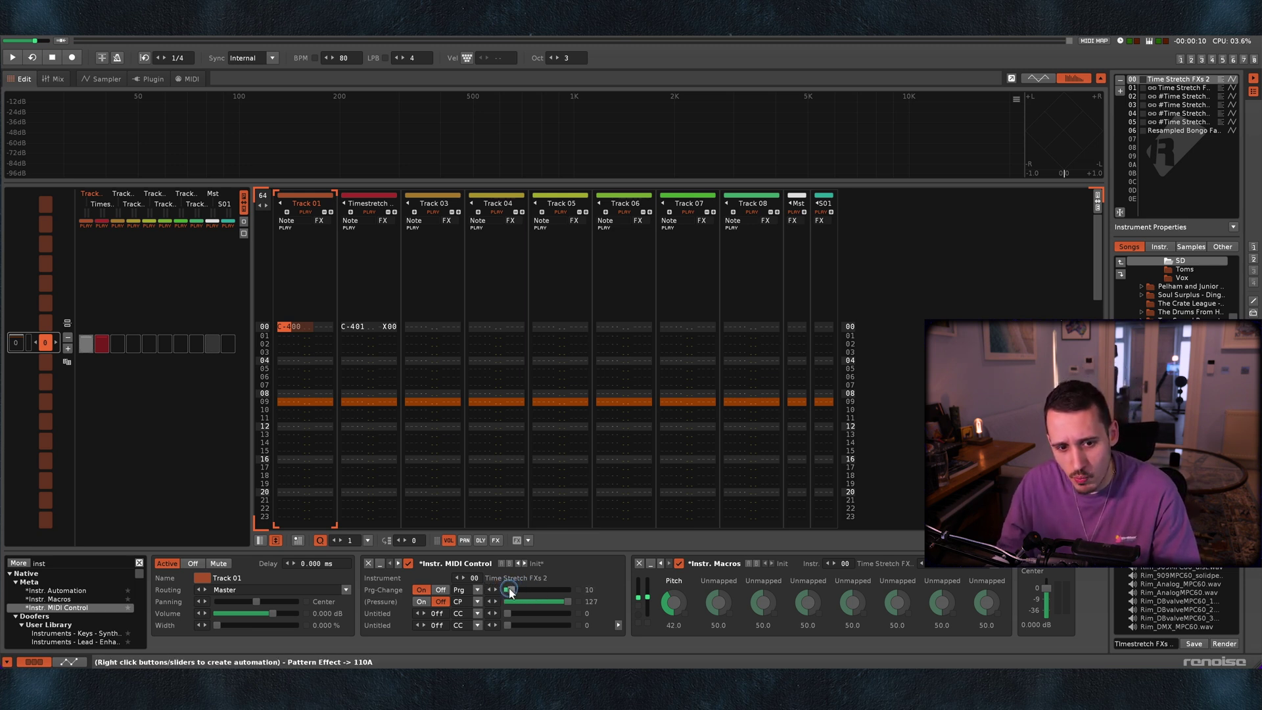
pyautogui.moveTo(554, 590); pyautogui.dragTo(511, 592)
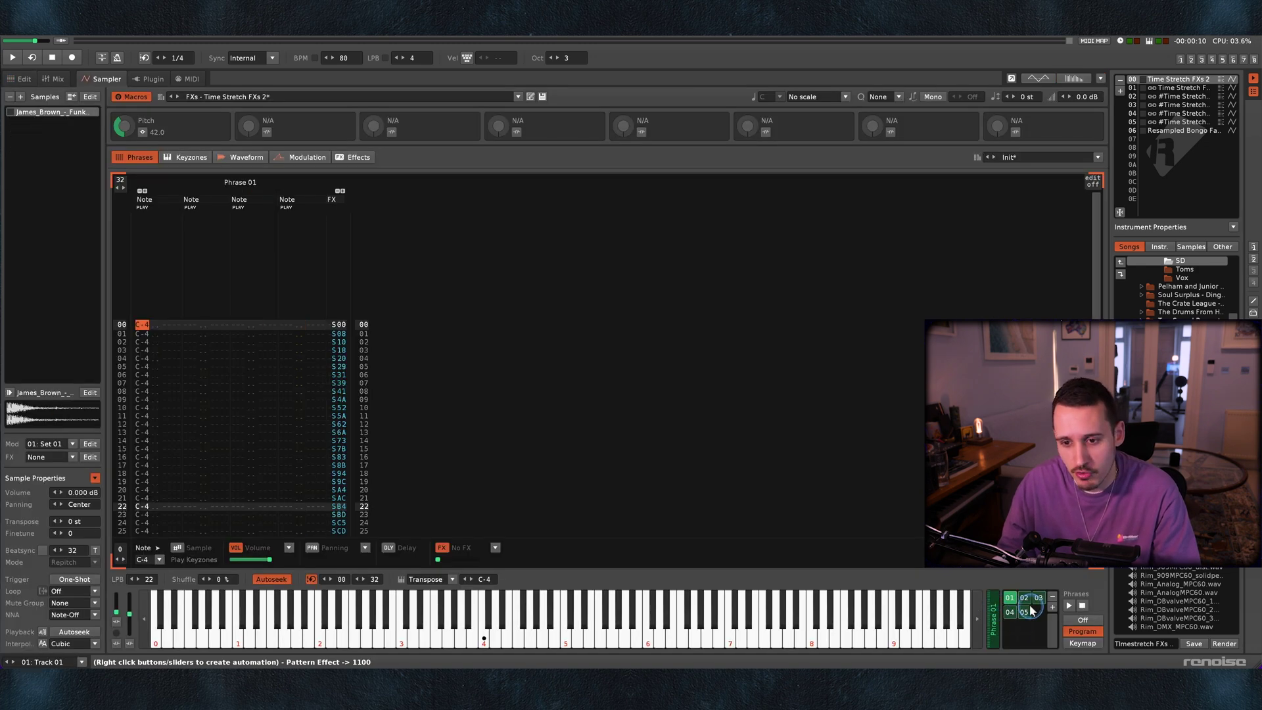
pyautogui.press('a')
pyautogui.click(1013, 612)
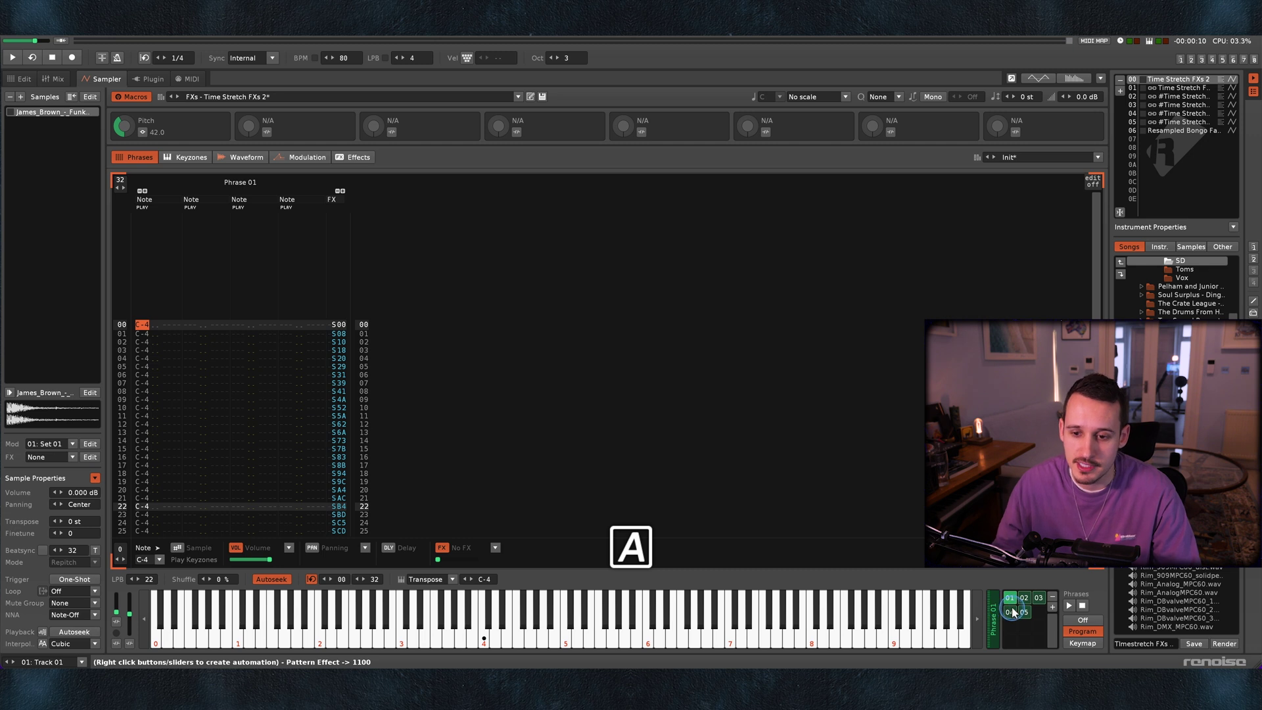
pyautogui.click(1024, 612)
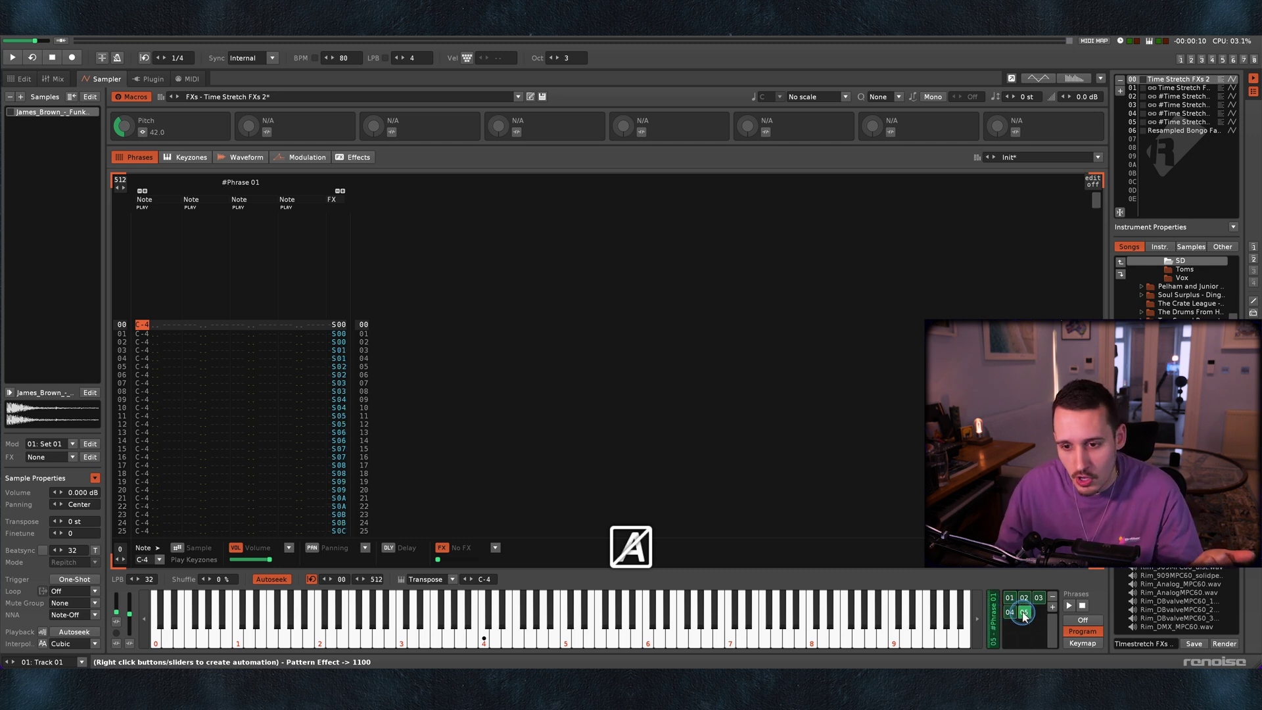
# Step: Delete the extra phrases until only the 128-line #Phrase 01 remains, and set its LPB to 1
pyautogui.click(1053, 598)
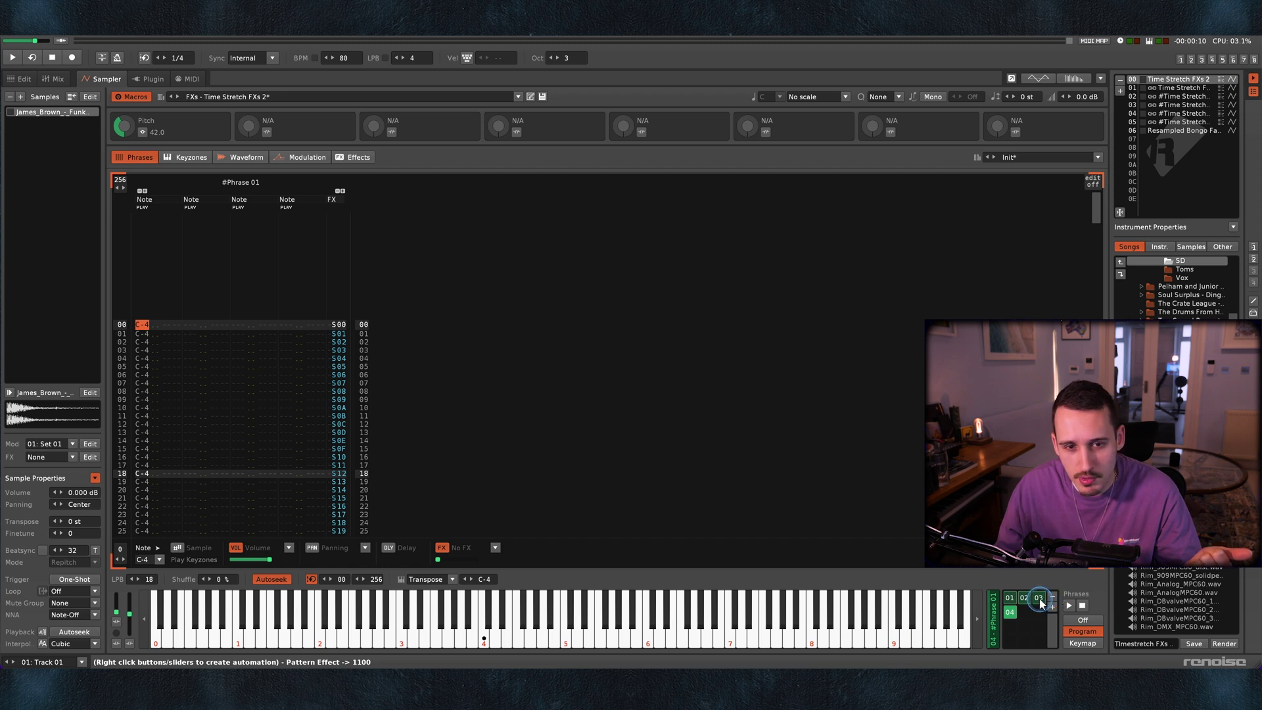
pyautogui.click(1052, 598)
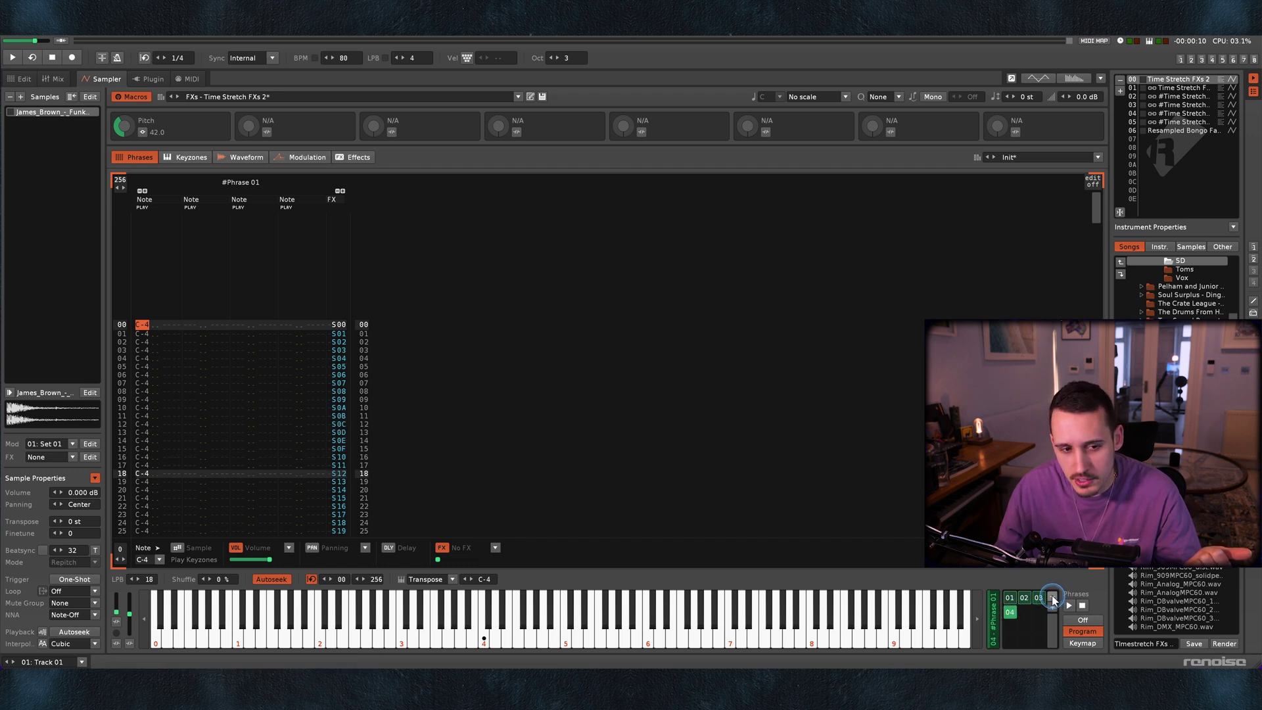
pyautogui.click(149, 578)
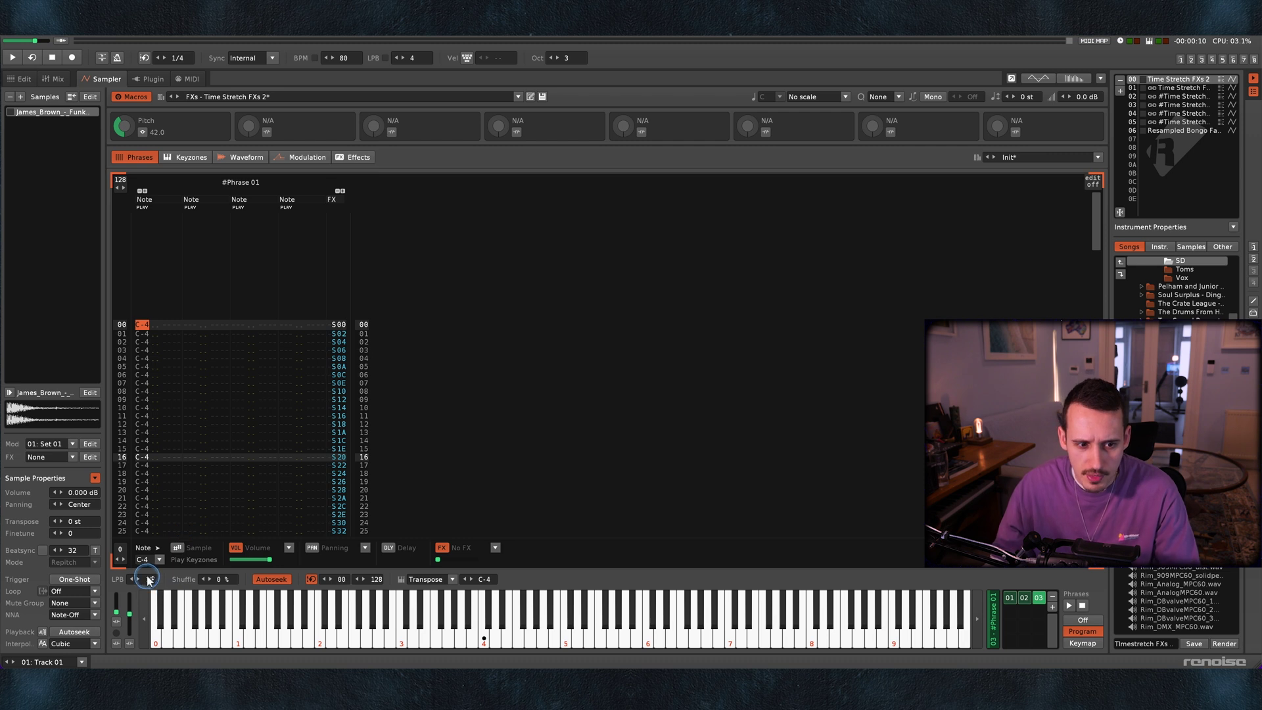
pyautogui.click(1052, 598)
pyautogui.click(1051, 598)
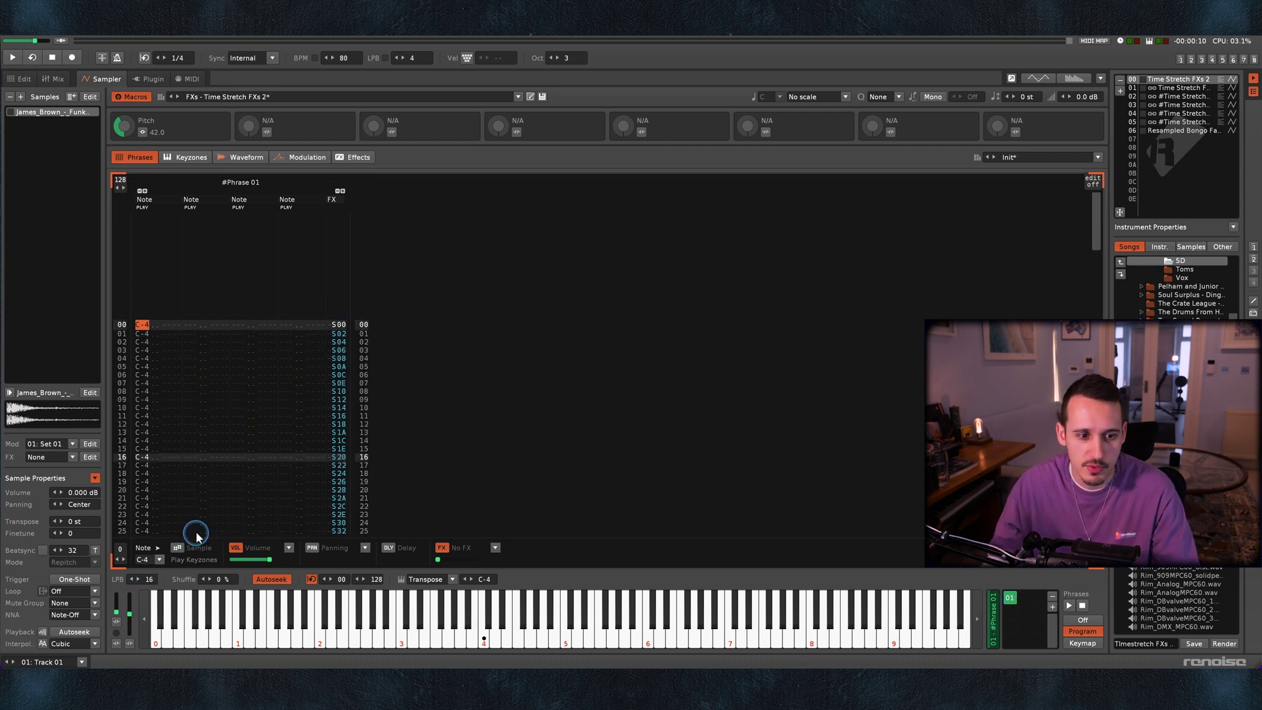
pyautogui.moveTo(149, 579); pyautogui.dragTo(157, 636)
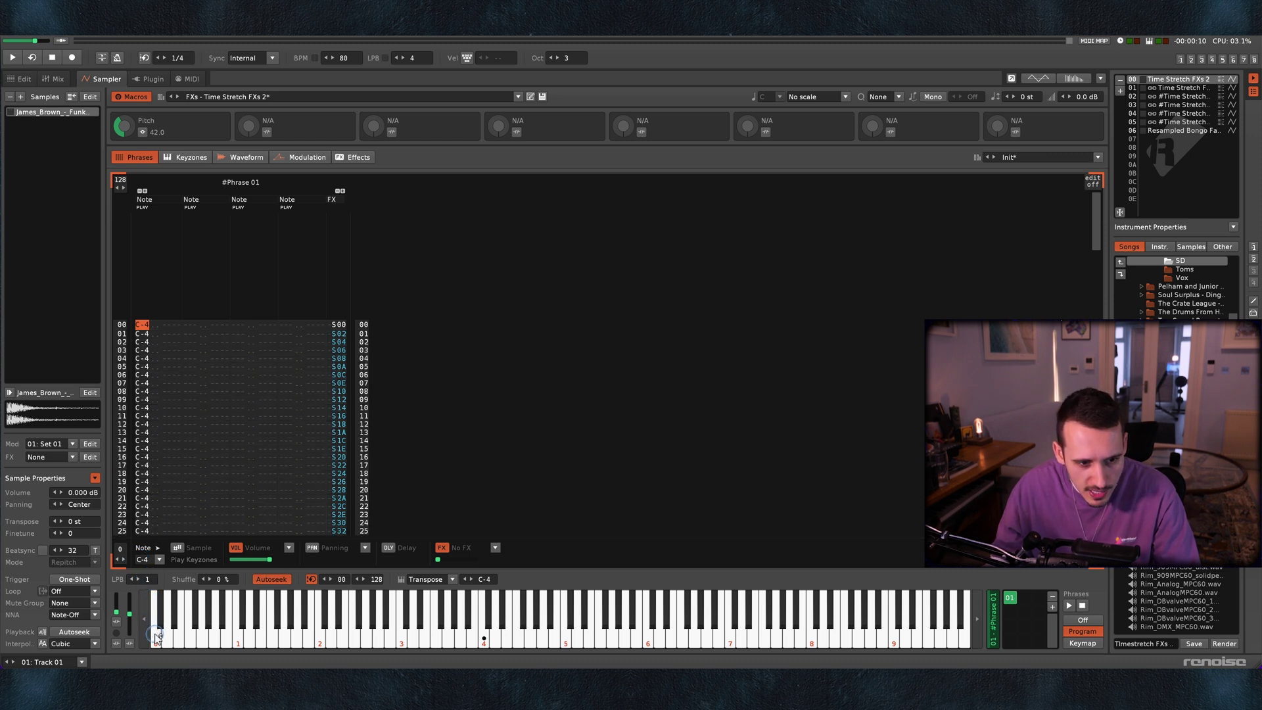
# Step: Duplicate the phrase repeatedly up to slot 50, raising each copy's LPB by one until it reaches 80
pyautogui.click(1010, 597)
pyautogui.hotkey('ctrl', 'd')
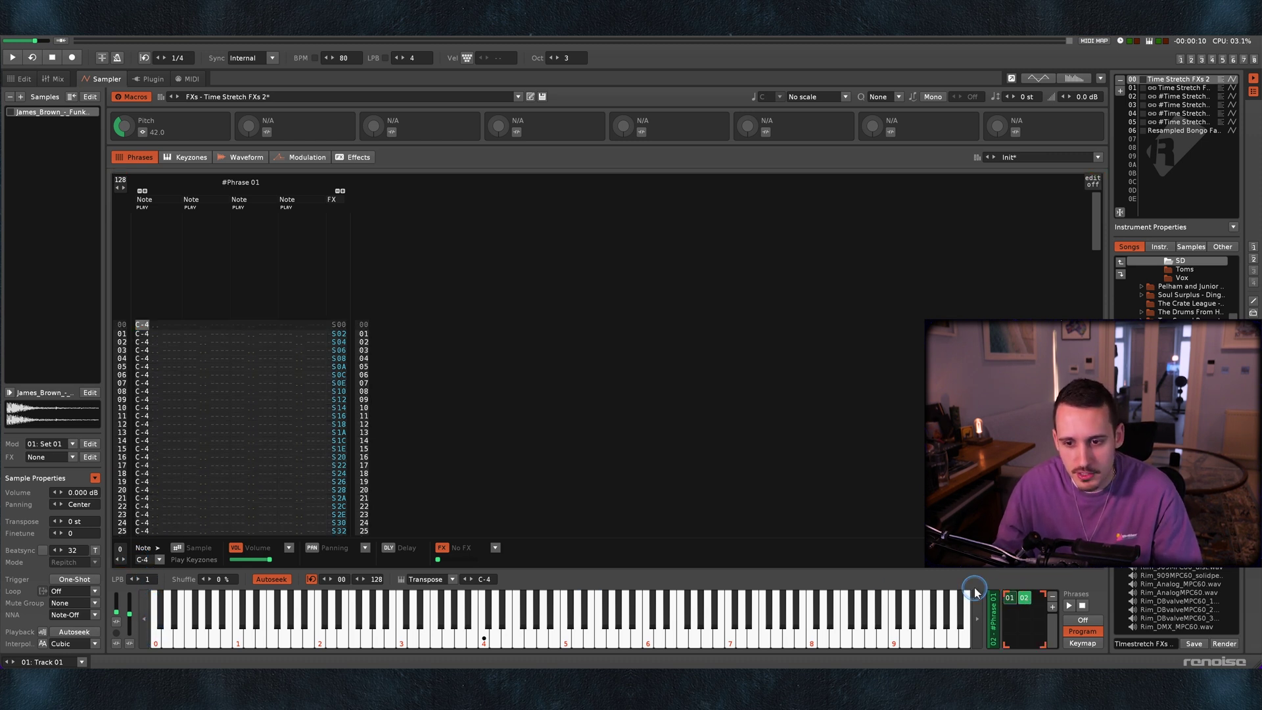
pyautogui.click(138, 579)
pyautogui.click(138, 579)
pyautogui.click(138, 579)
pyautogui.click(138, 579)
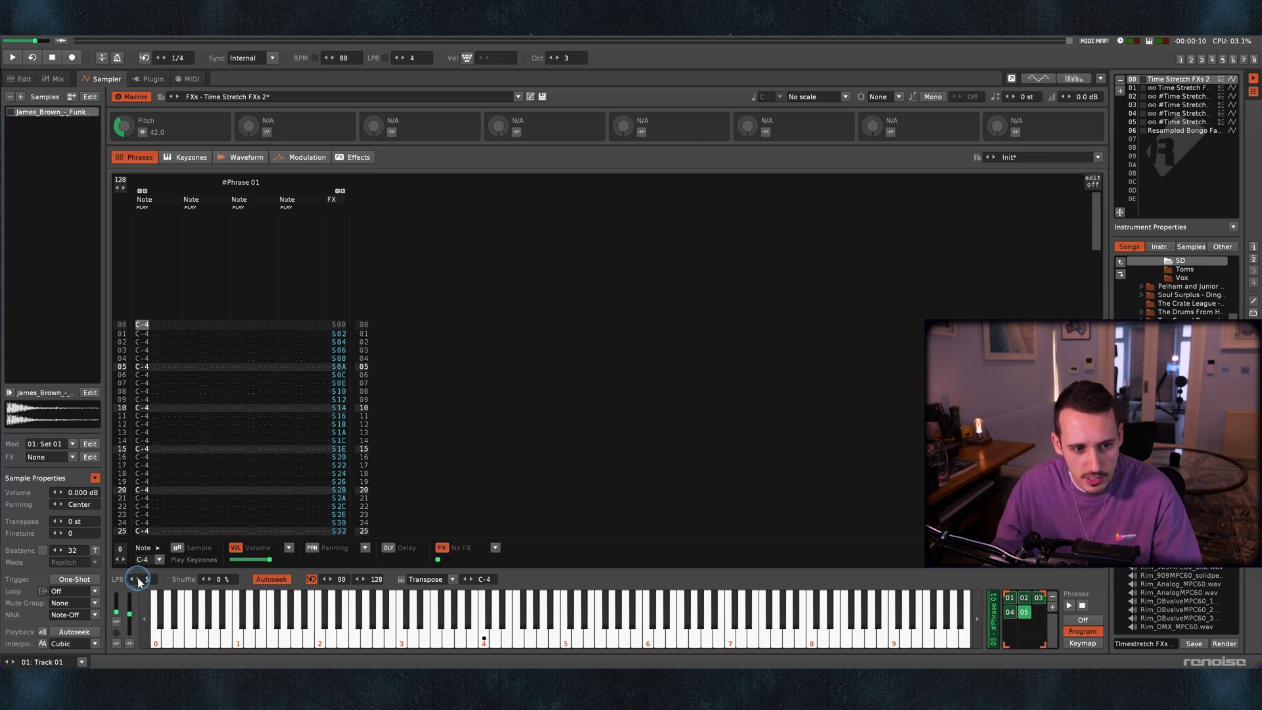
pyautogui.click(138, 579)
pyautogui.click(138, 579)
pyautogui.click(138, 579)
pyautogui.click(138, 579)
pyautogui.click(138, 579)
pyautogui.click(138, 579)
pyautogui.click(138, 579)
pyautogui.click(138, 579)
pyautogui.click(138, 579)
pyautogui.click(138, 579)
pyautogui.click(138, 579)
pyautogui.click(138, 579)
pyautogui.click(138, 579)
pyautogui.click(138, 579)
pyautogui.click(138, 579)
pyautogui.click(138, 579)
pyautogui.click(138, 579)
pyautogui.click(138, 579)
pyautogui.click(138, 579)
pyautogui.click(138, 579)
pyautogui.click(138, 579)
pyautogui.click(138, 579)
pyautogui.click(139, 579)
pyautogui.click(138, 579)
pyautogui.click(138, 579)
pyautogui.click(138, 579)
pyautogui.click(138, 579)
pyautogui.click(138, 579)
pyautogui.click(139, 579)
pyautogui.click(138, 579)
pyautogui.moveTo(138, 581); pyautogui.dragTo(138, 582)
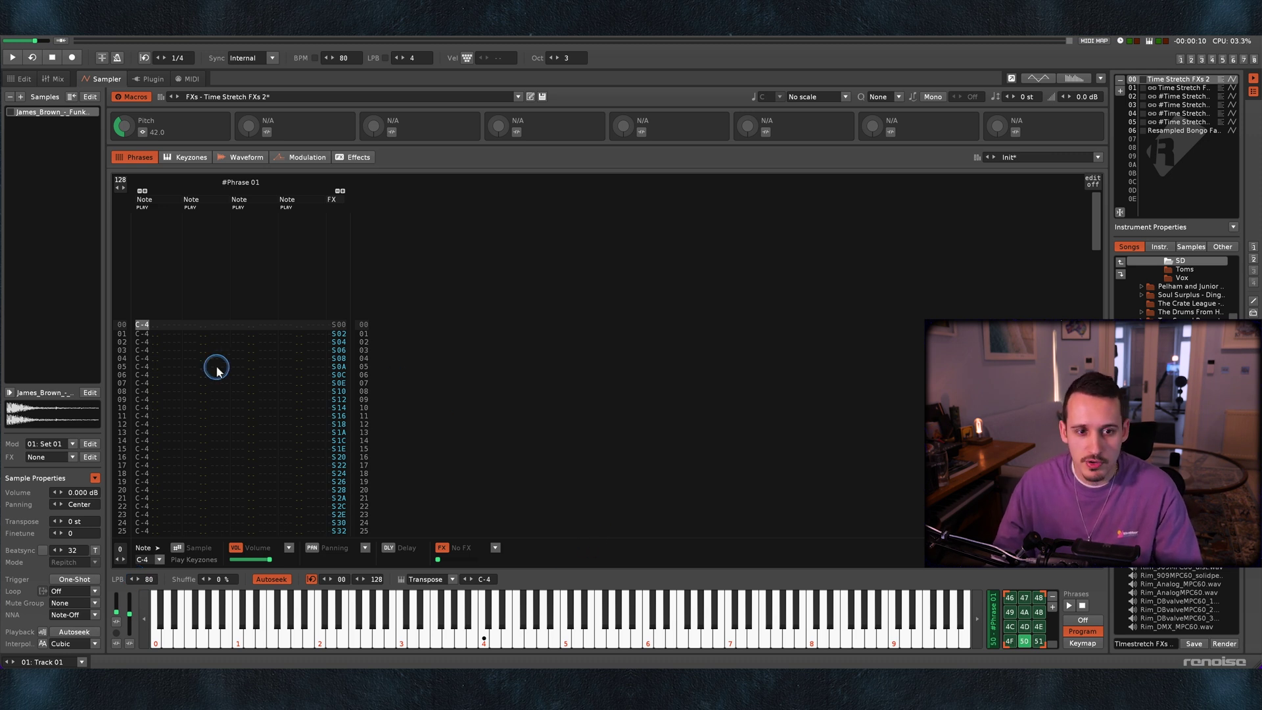
# Step: Check the duplicated phrases from the start of the list through the last slots, 50 and 51
pyautogui.scroll(8, 1026, 617)
pyautogui.click(1027, 629)
pyautogui.scroll(-8, 1029, 621)
pyautogui.click(1039, 628)
pyautogui.click(1038, 641)
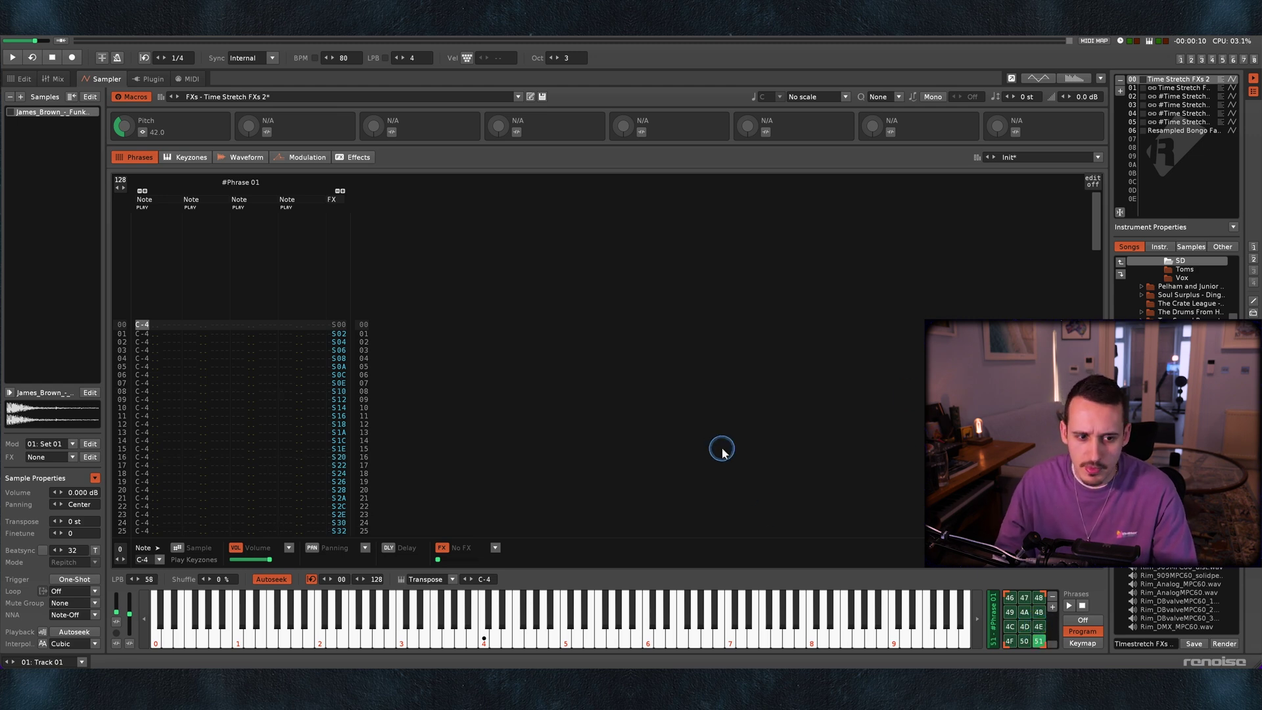
# Step: Return to the pattern editor and sweep Track 01's Prg-Change value to audition the duplicated phrases
pyautogui.press('F1')
pyautogui.moveTo(509, 592); pyautogui.dragTo(546, 591)
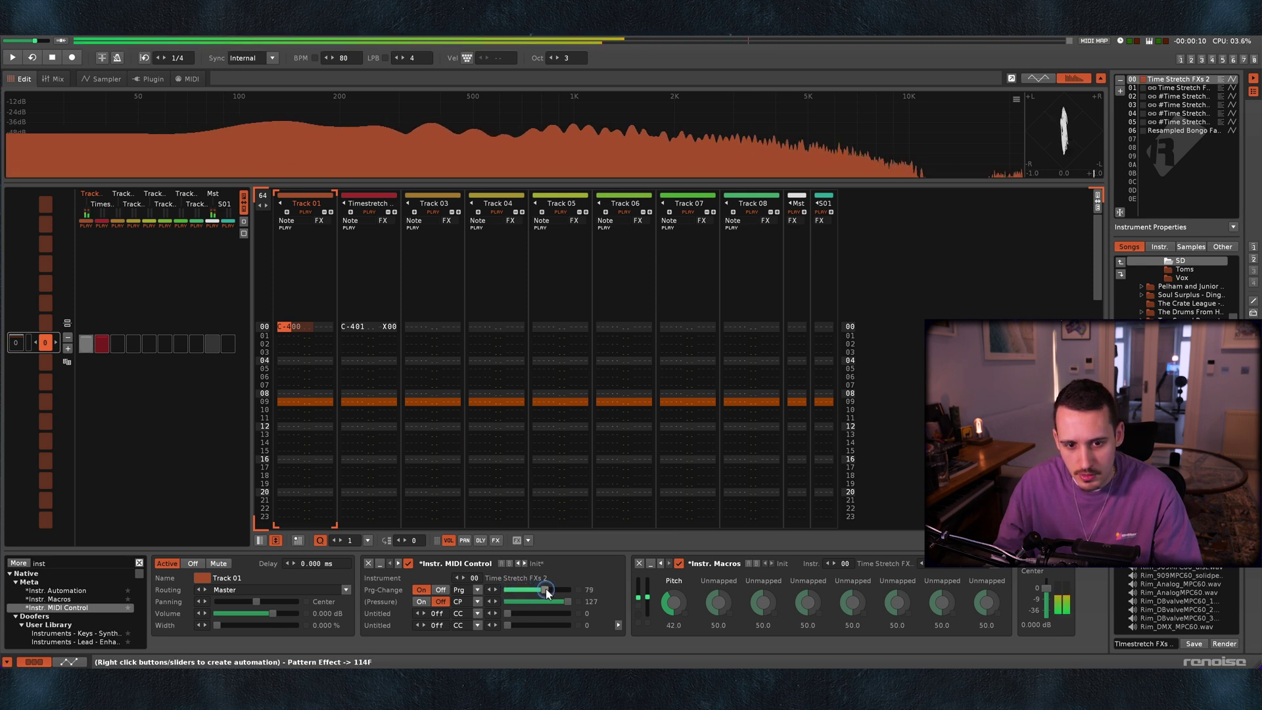
pyautogui.moveTo(546, 592)
pyautogui.mouseDown()
pyautogui.moveTo(515, 593)
pyautogui.moveTo(533, 590)
pyautogui.mouseUp()
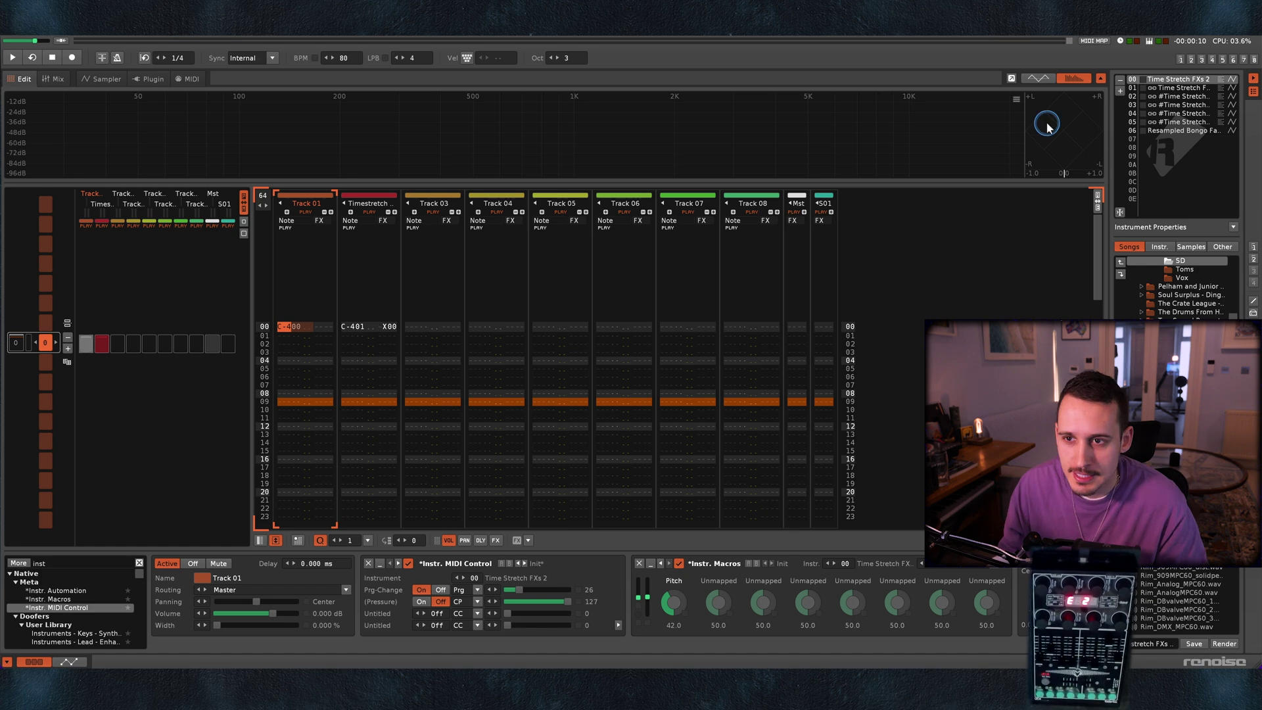
# Step: MIDI-map Track 01's Prg-Change value to channel 1 CC 104 and the Pitch macro to CC 105
pyautogui.click(1093, 43)
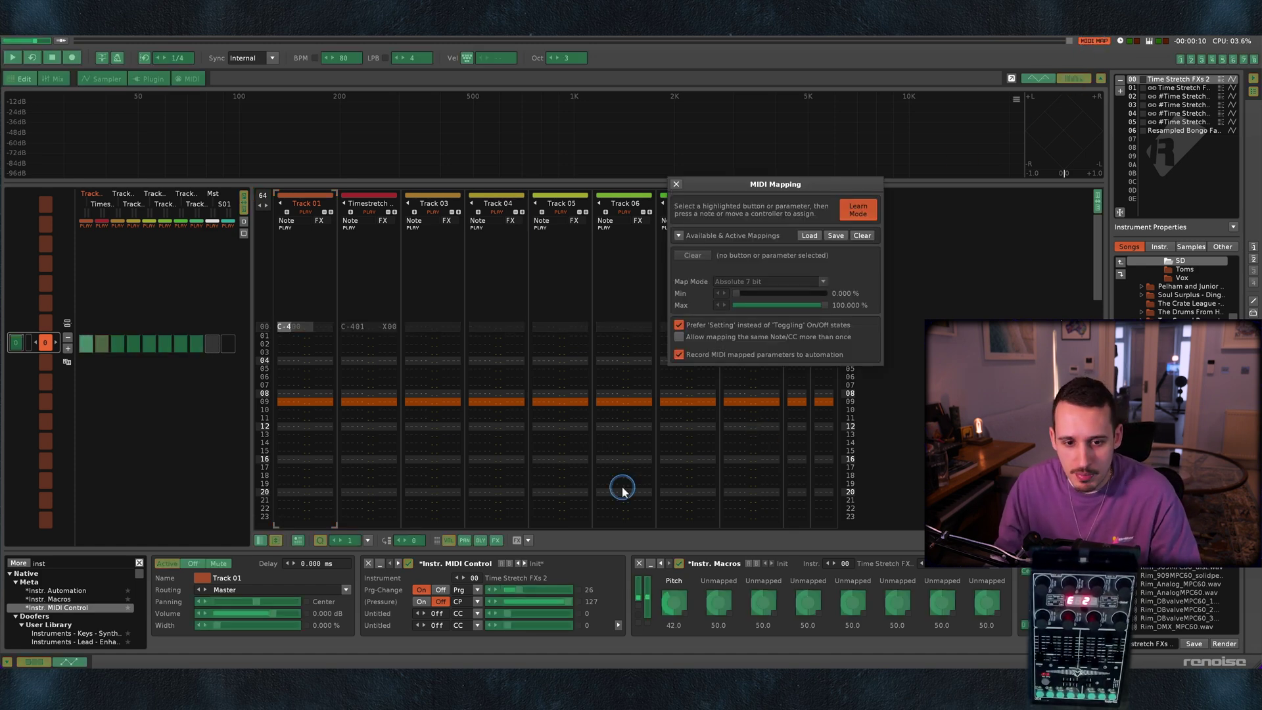
pyautogui.click(518, 592)
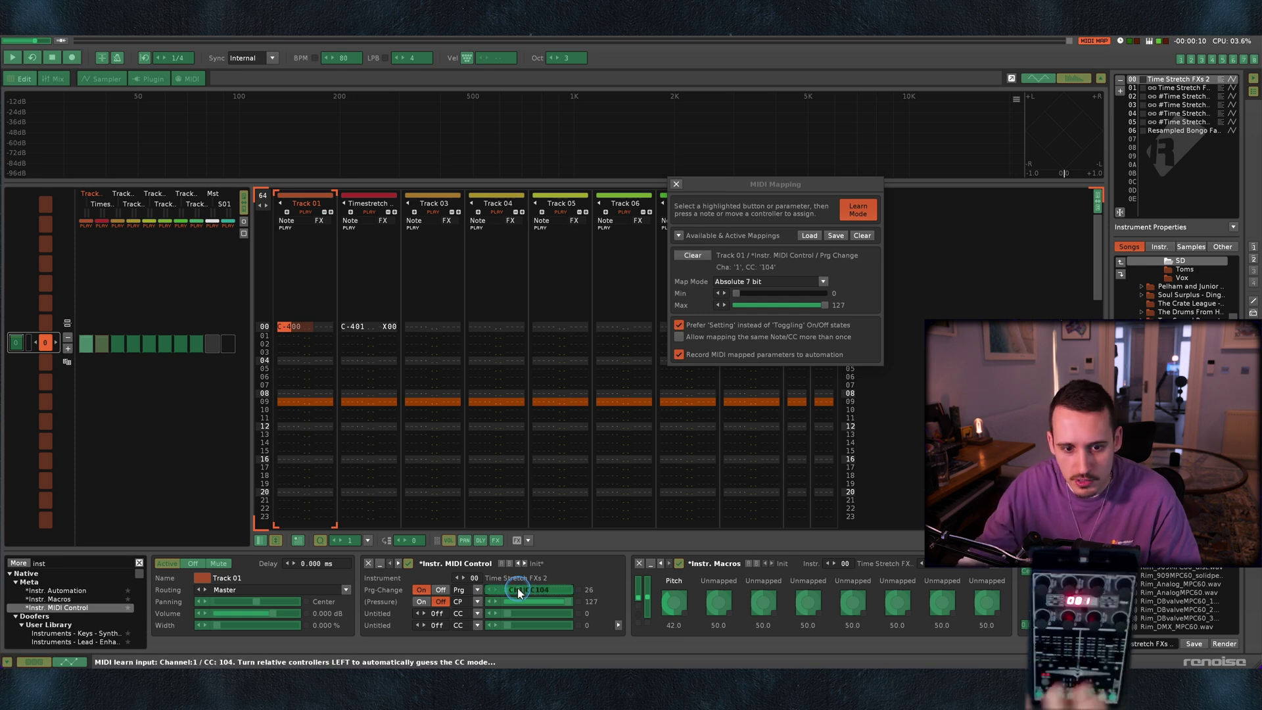
pyautogui.click(674, 603)
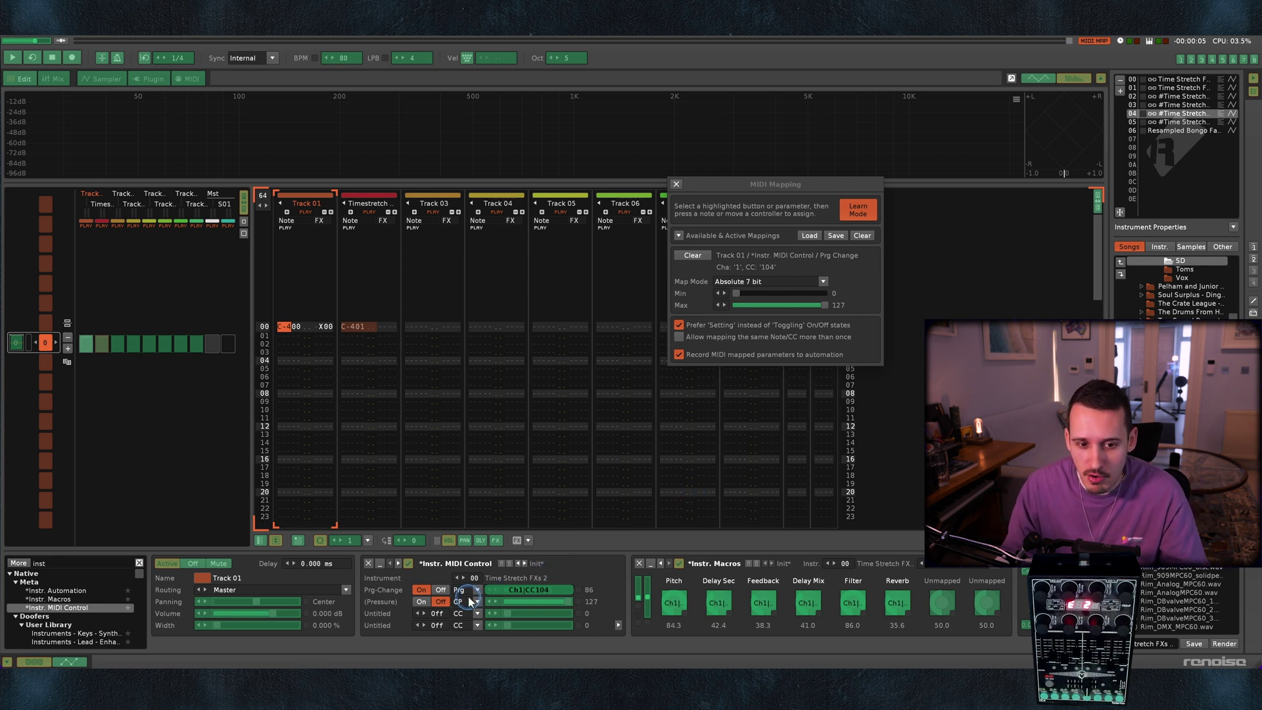
# Step: Limit the Prg-Change MIDI mapping to a minimum of 1 and a maximum of 80, and close the mapping window
pyautogui.click(833, 292)
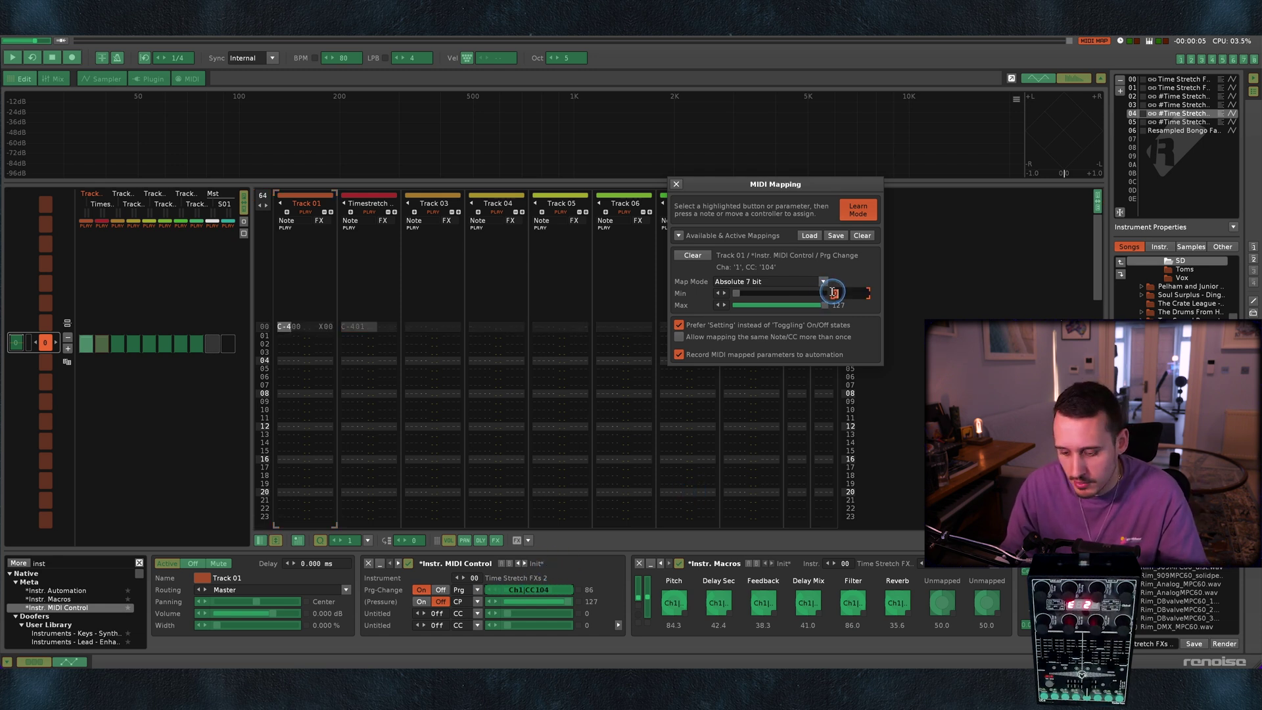
pyautogui.click(833, 304)
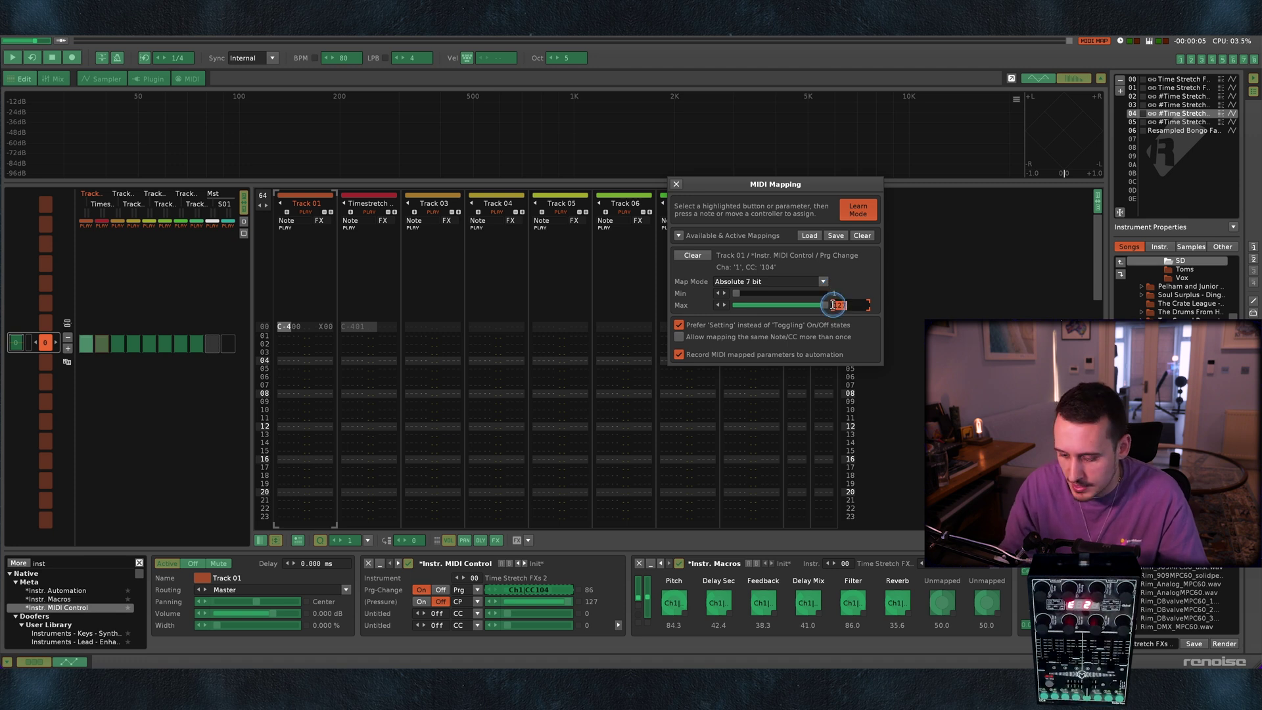
pyautogui.write('80')
pyautogui.press('Return')
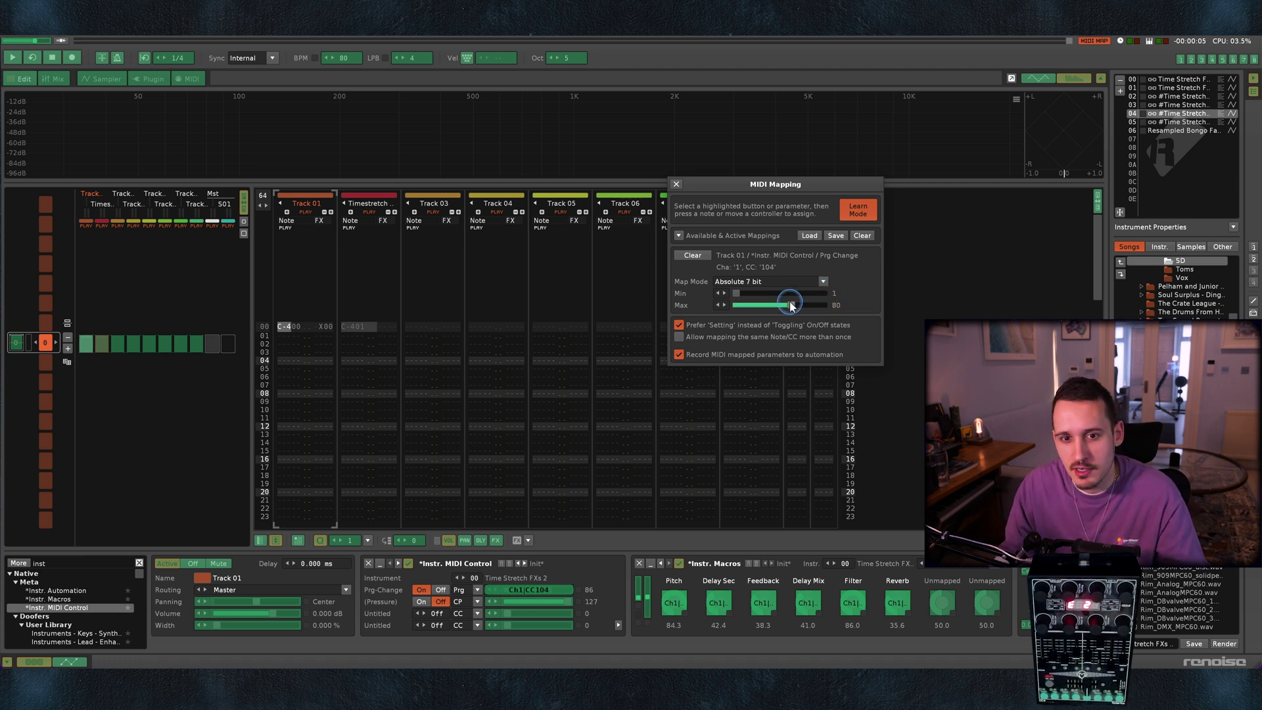
pyautogui.click(677, 184)
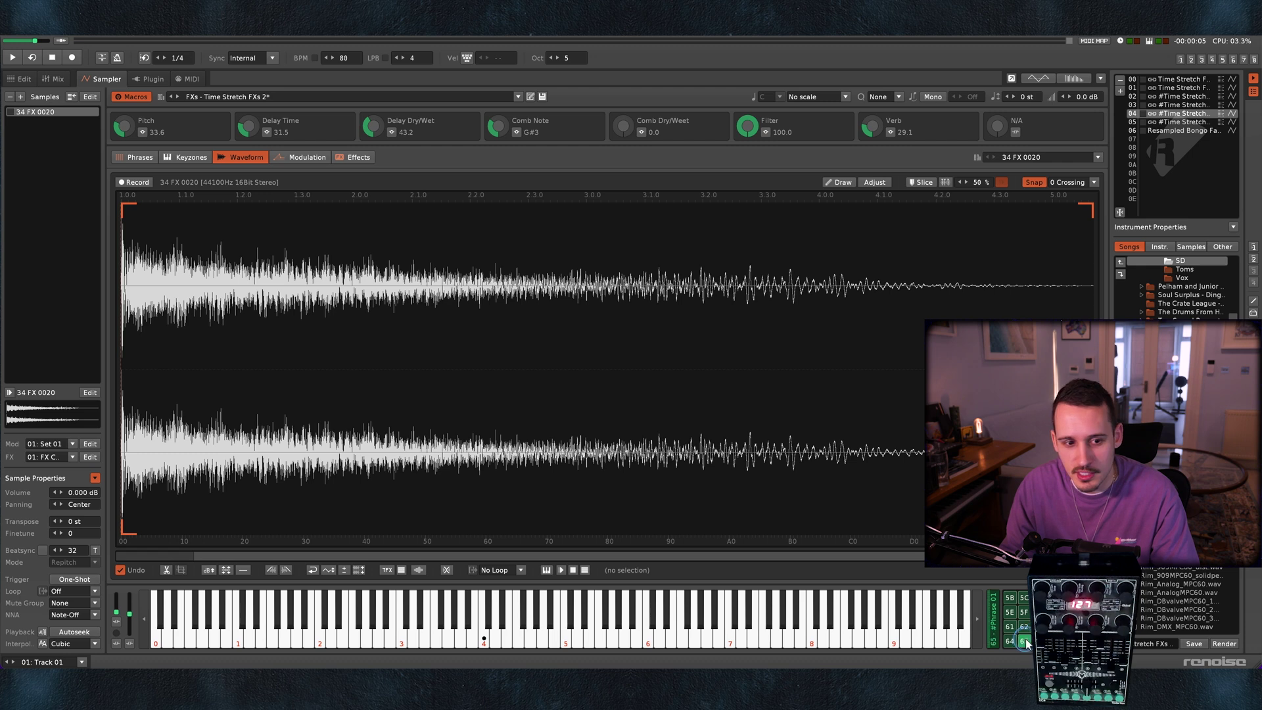
# Step: Audition the mapped Prg-Change and Pitch controls from the pattern editor, stop playback and leave MIDI mapping
pyautogui.press('F1')
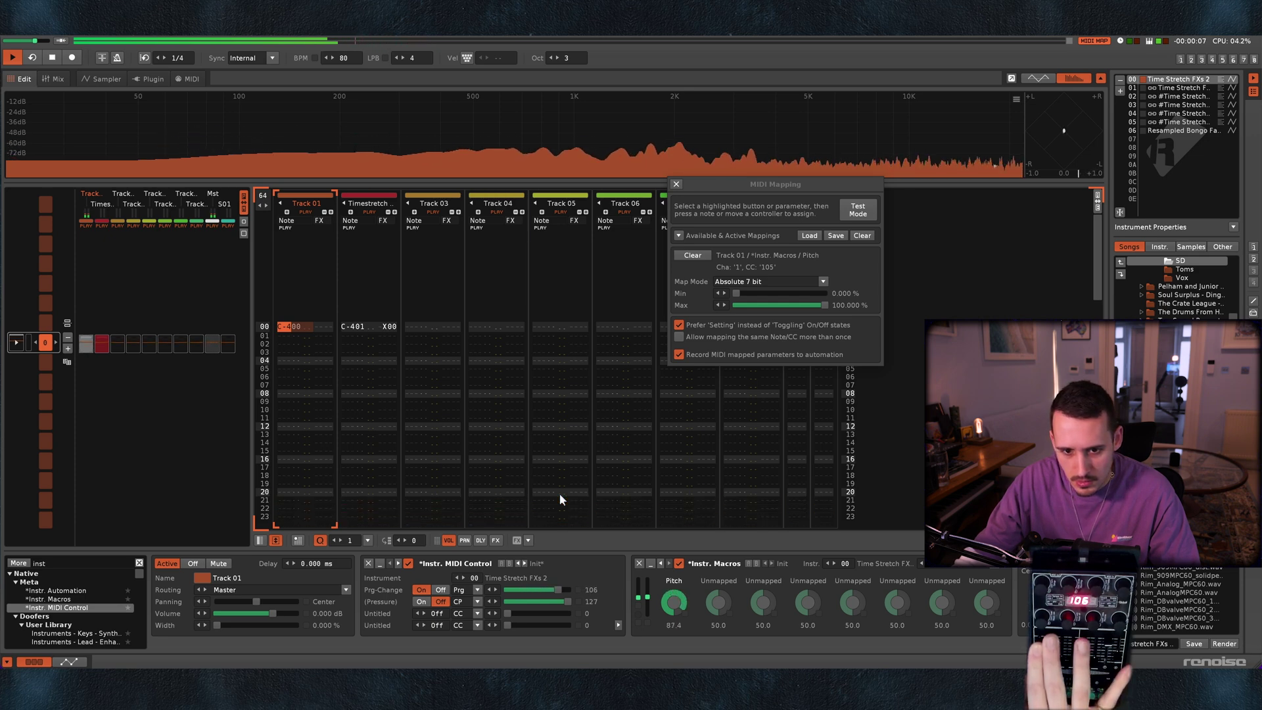
pyautogui.press('space')
pyautogui.hotkey('ctrl', 'm')
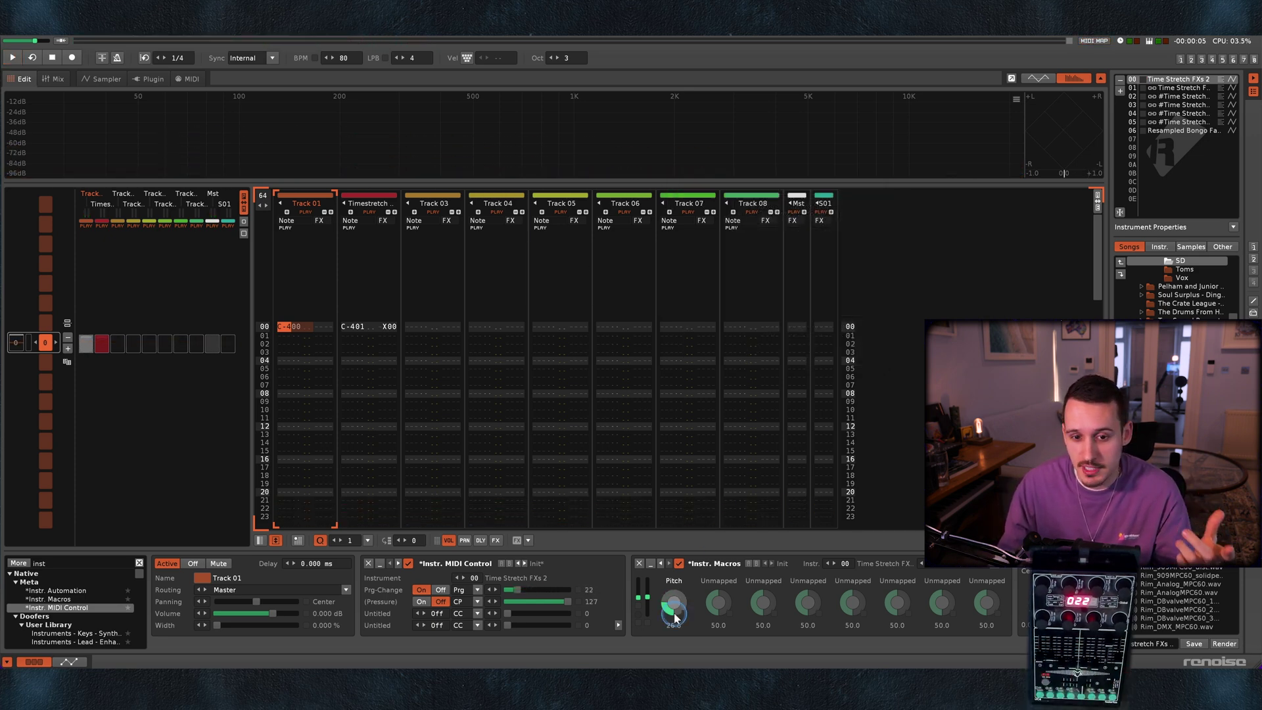
# Step: Inspect the Time Stretch FXs 2 instrument's drum sample waveform
pyautogui.click(569, 597)
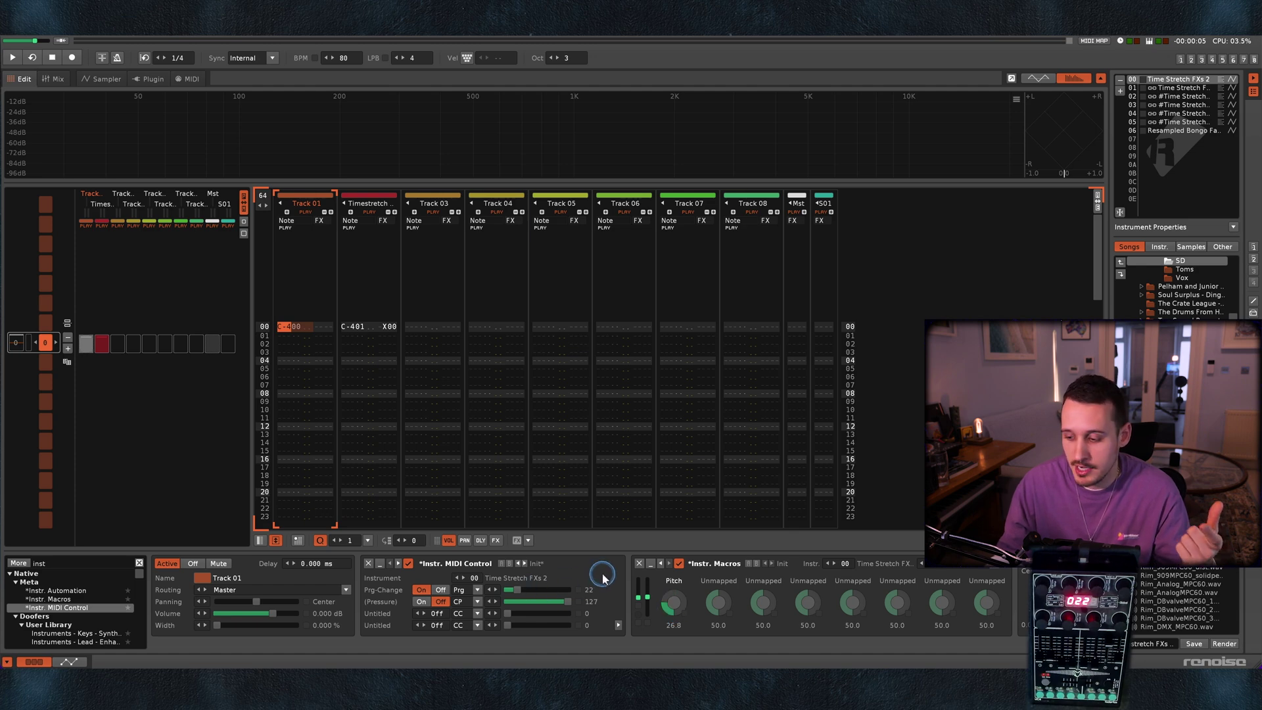
pyautogui.press('F5')
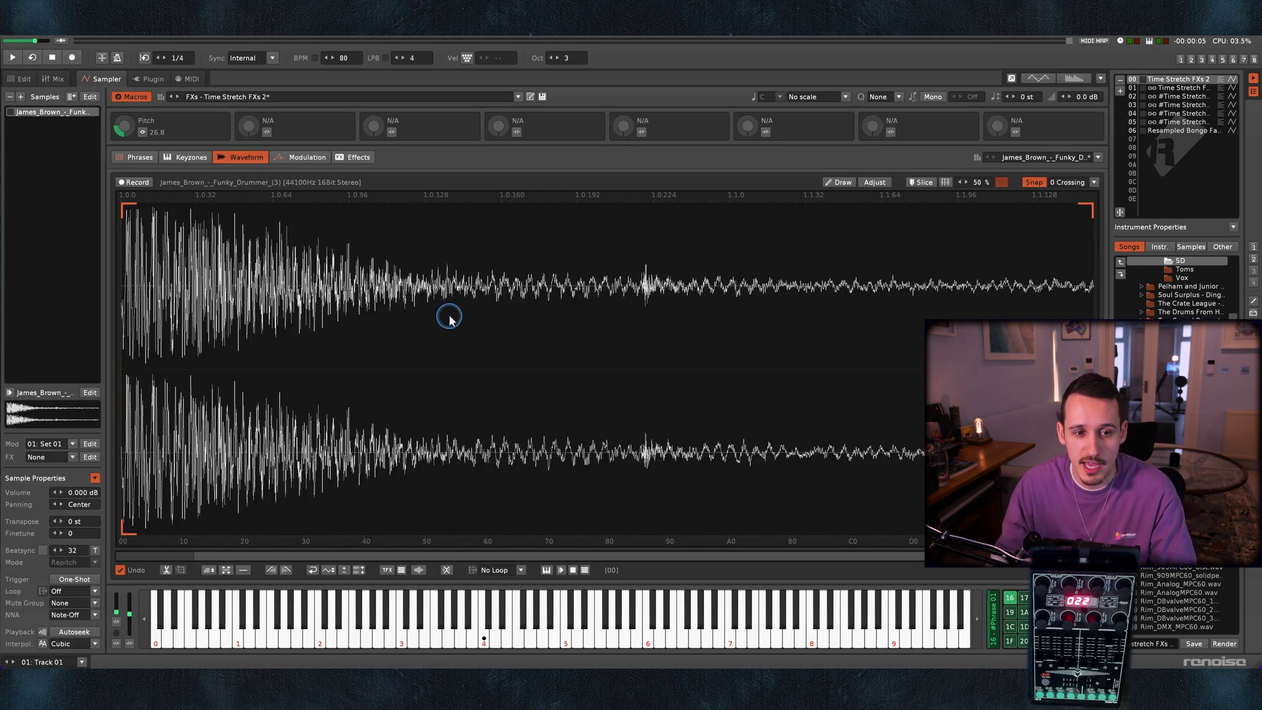
pyautogui.press('F5')
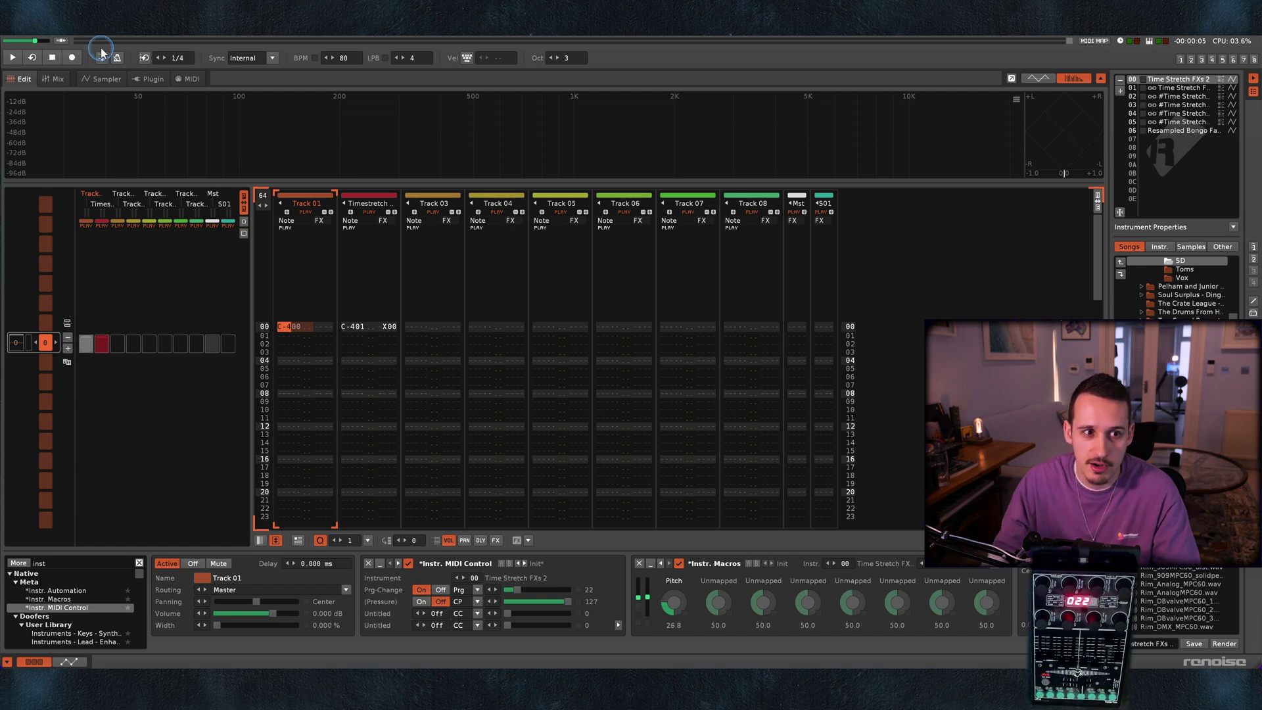
# Step: Build the instrument's effect chain with H-Delay, Comb Filter, Analog Filter and Convolver, searching "conv" for the Convolver
pyautogui.click(102, 79)
pyautogui.click(354, 157)
pyautogui.click(154, 493)
pyautogui.write('conv')
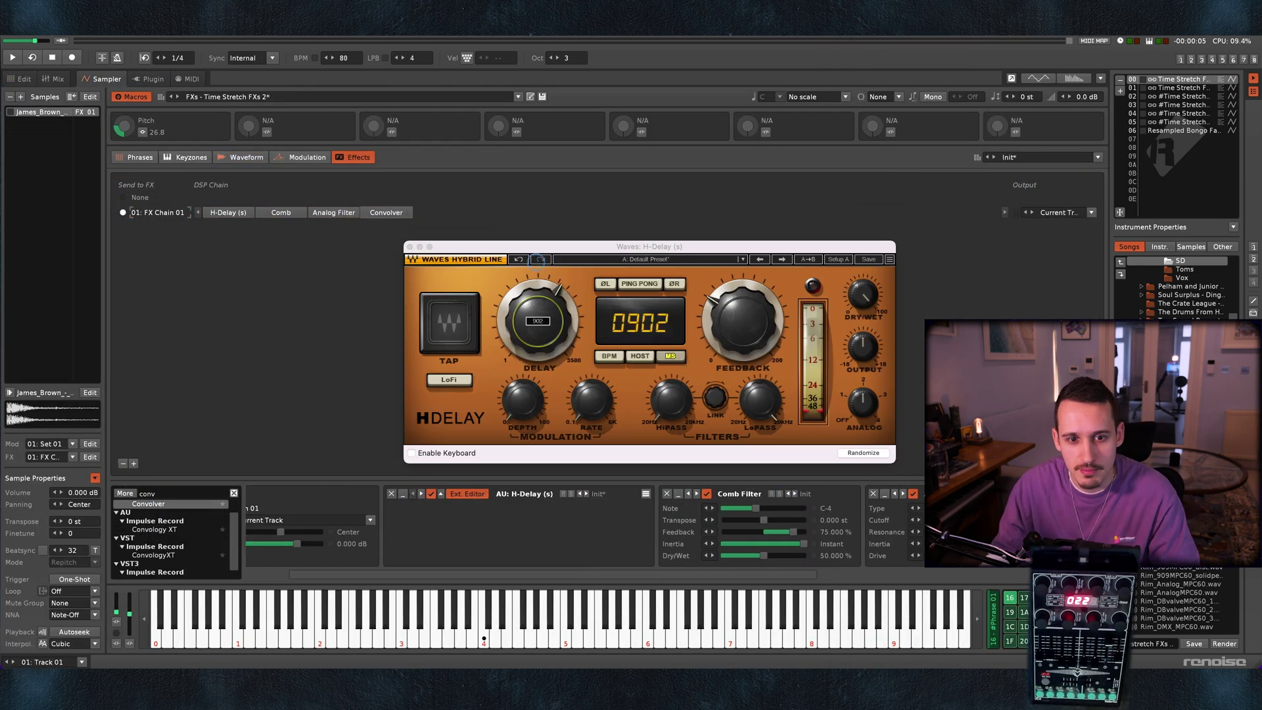
# Step: Map and name macros Delay Sec, Feedback, Delay Mix, Filter (cutoff) and Reverb (wet mix), setting Filter to 100 and Reverb to 0
pyautogui.click(392, 132)
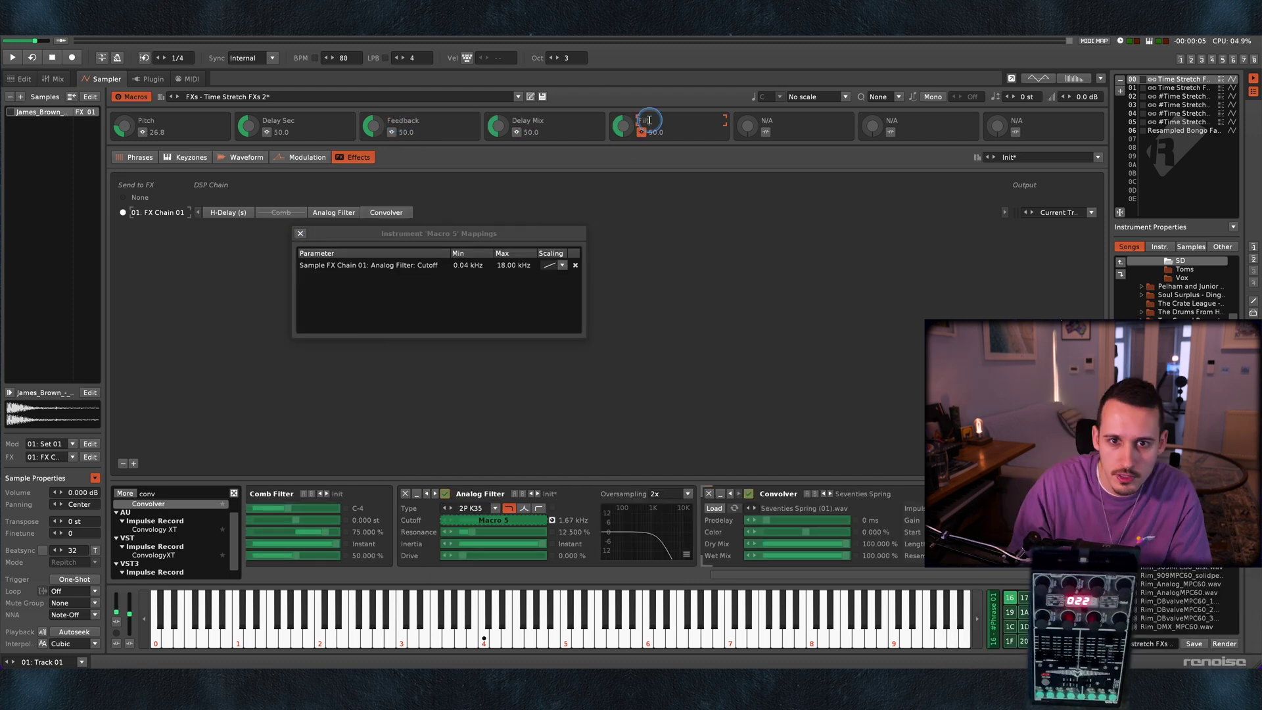
pyautogui.click(588, 172)
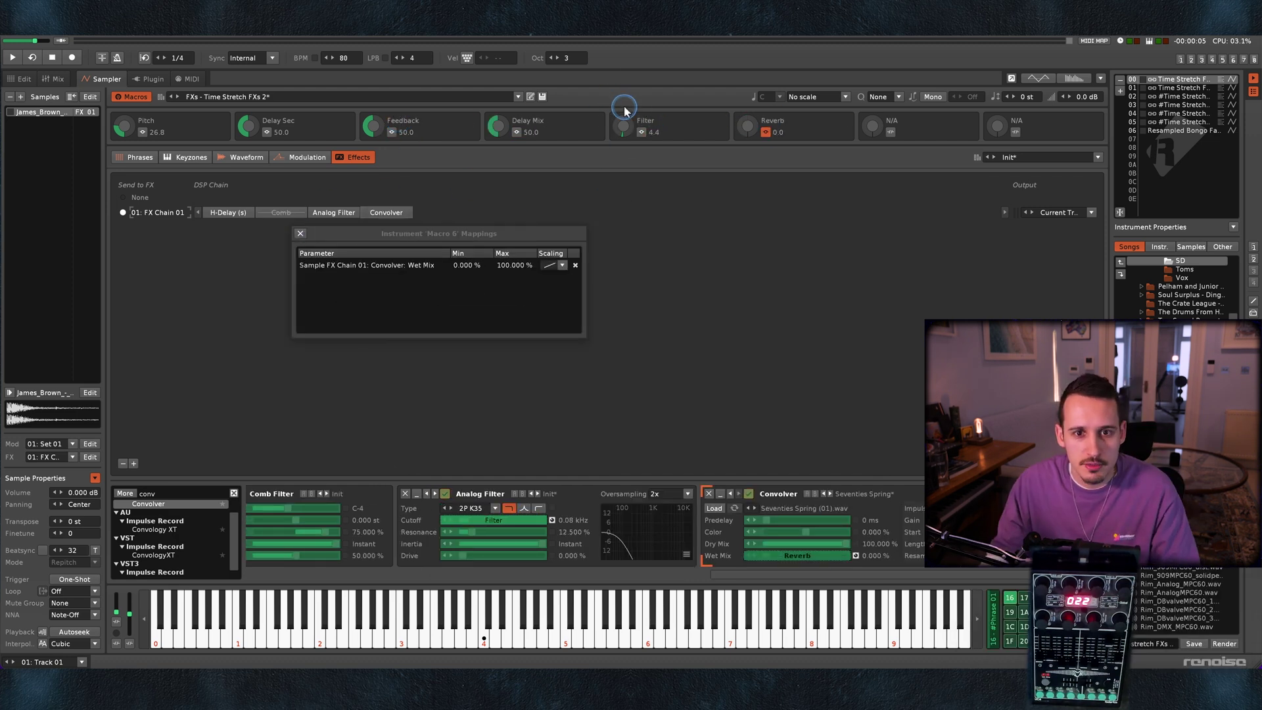
pyautogui.moveTo(622, 129); pyautogui.dragTo(621, 99)
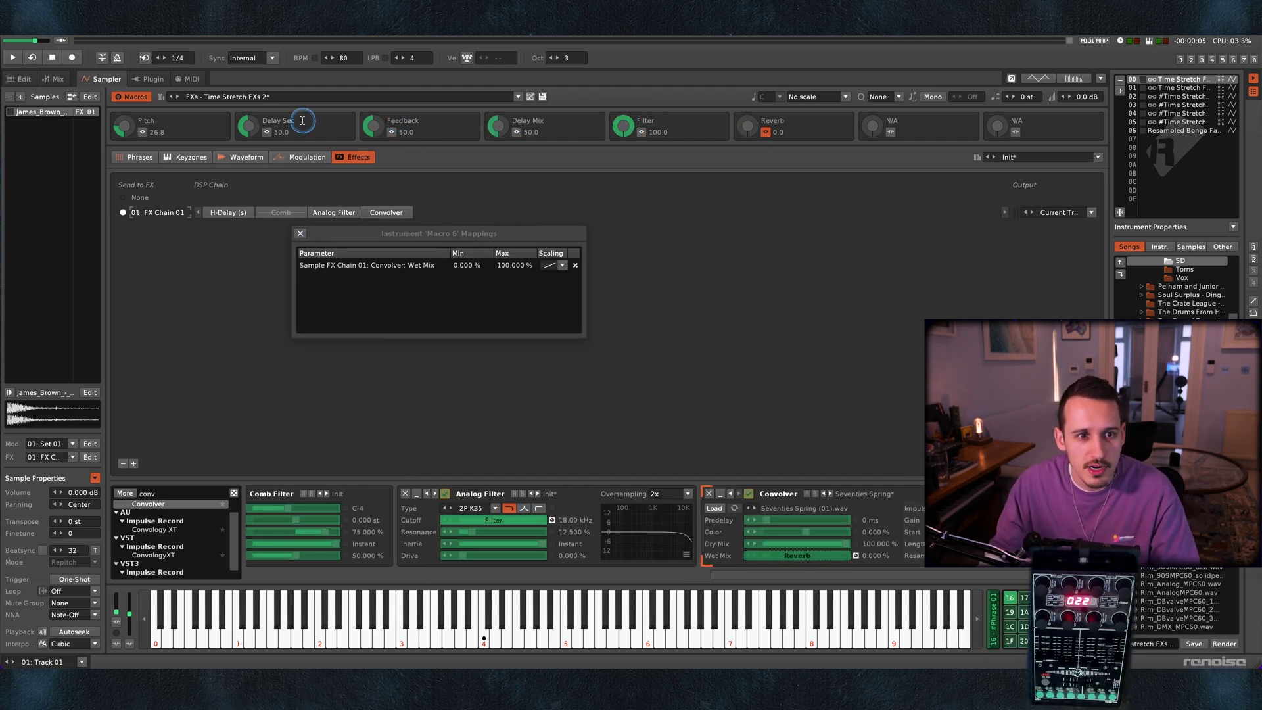
pyautogui.click(404, 281)
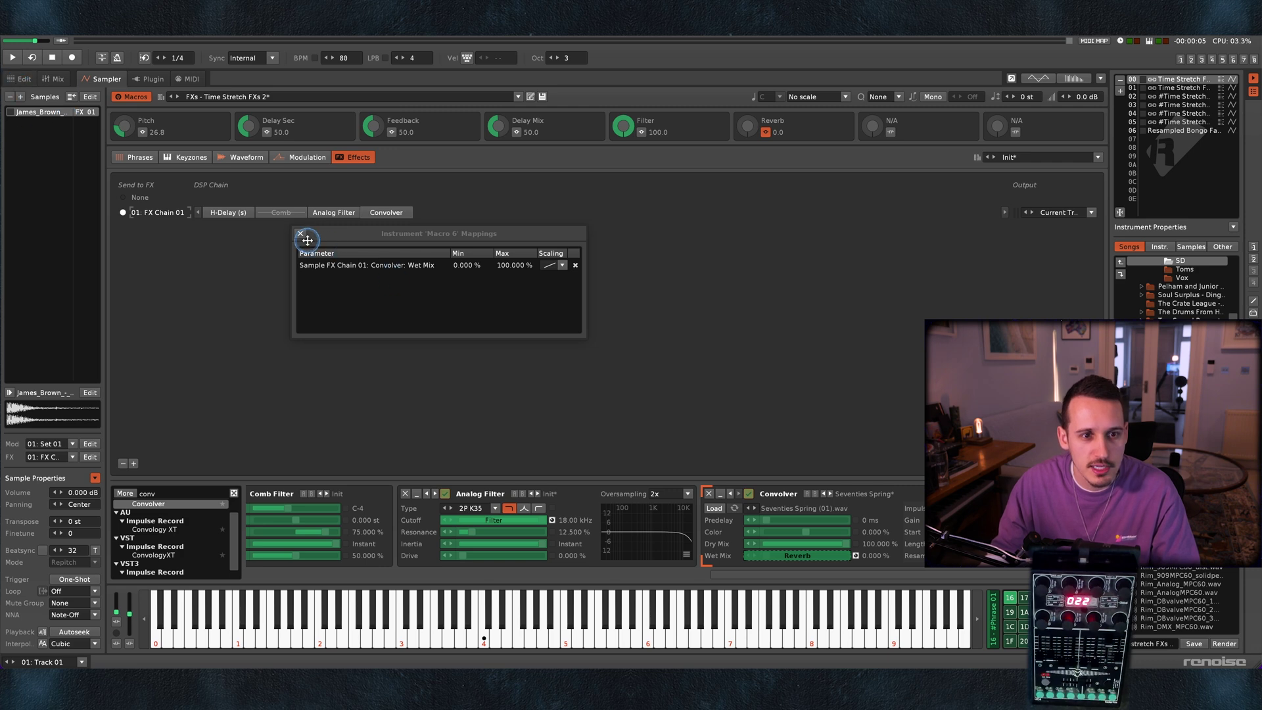
pyautogui.click(300, 233)
# Step: MIDI-map the Delay Sec, Feedback, Delay Mix, Filter and Reverb macros on Track 01, and audition them with the controller
pyautogui.click(20, 82)
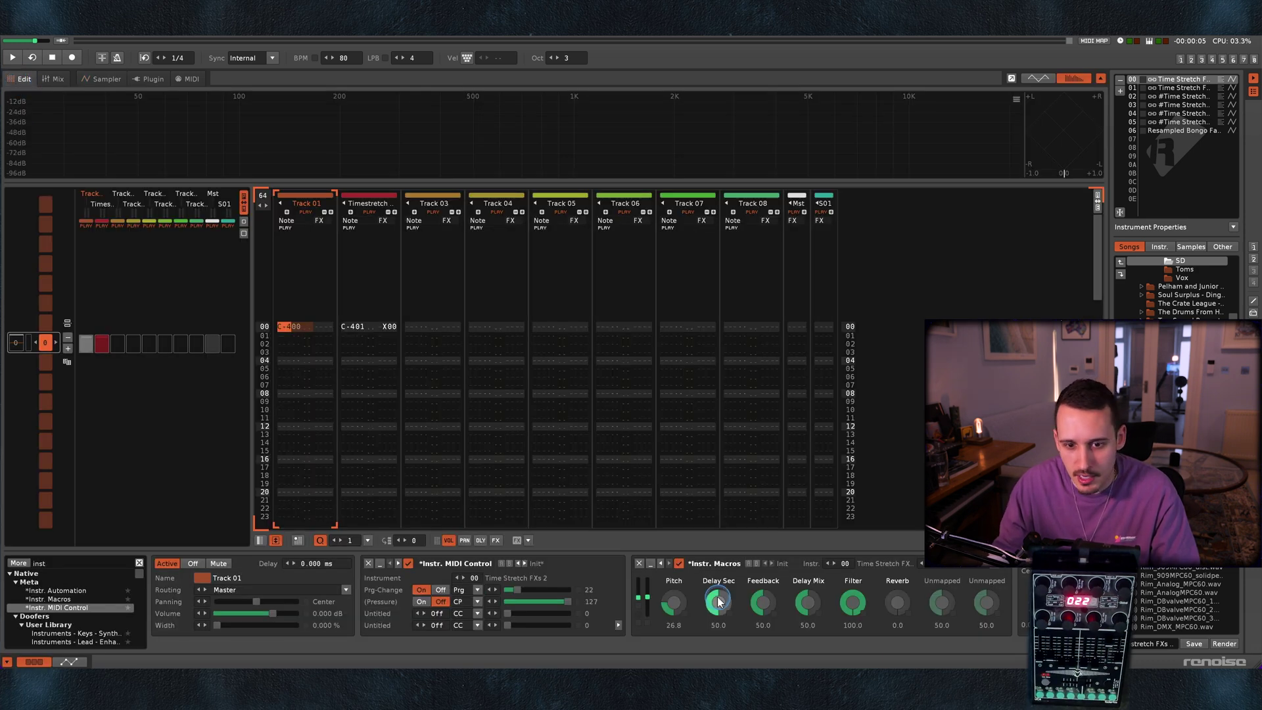
pyautogui.click(760, 583)
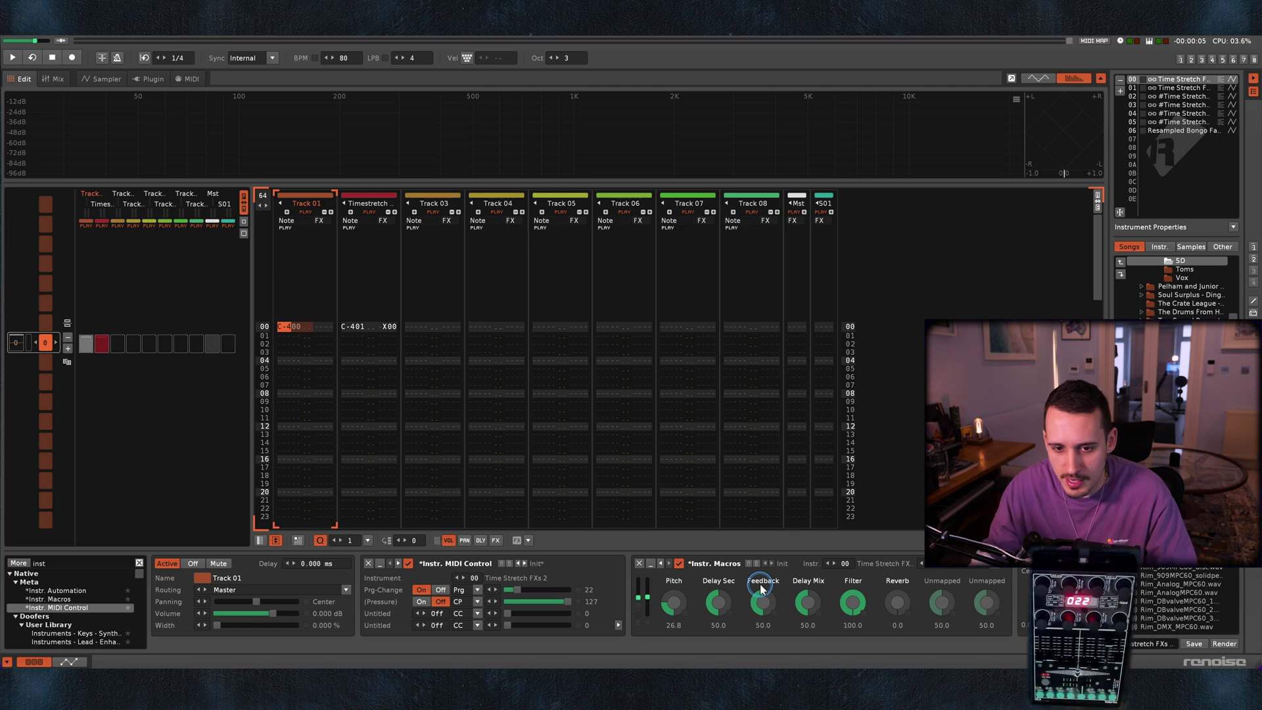
pyautogui.click(1094, 42)
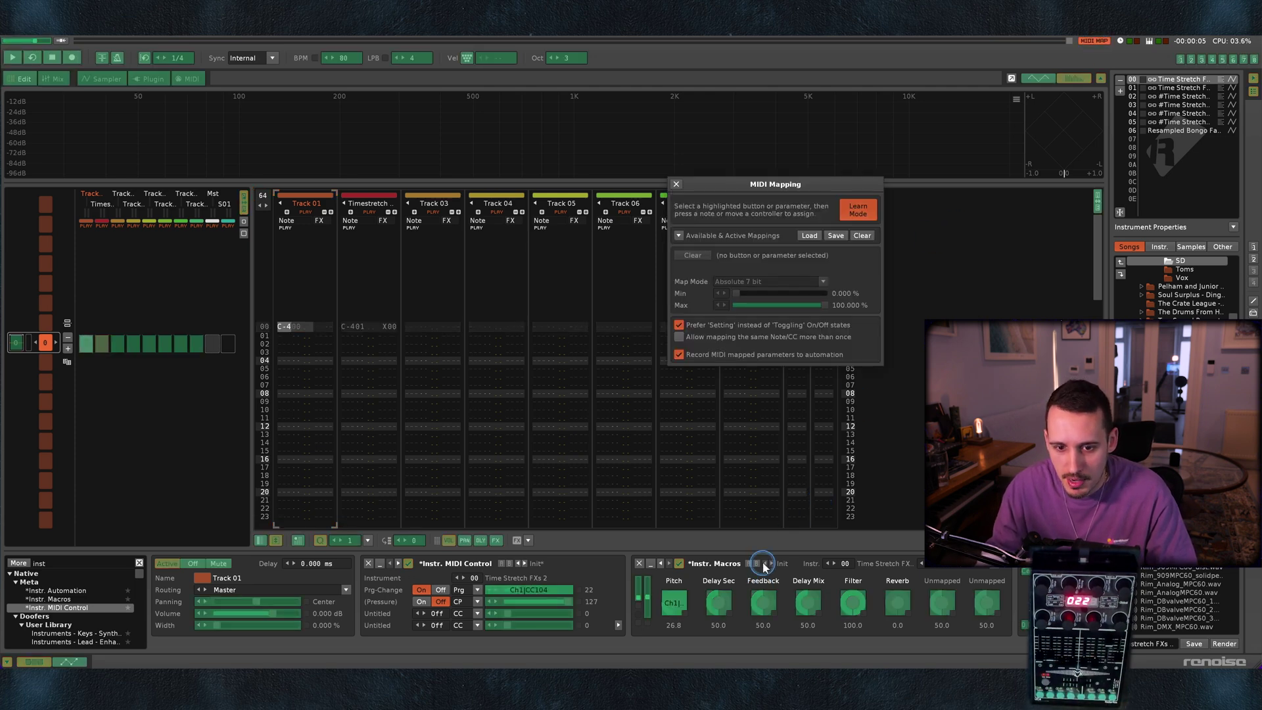
pyautogui.click(720, 604)
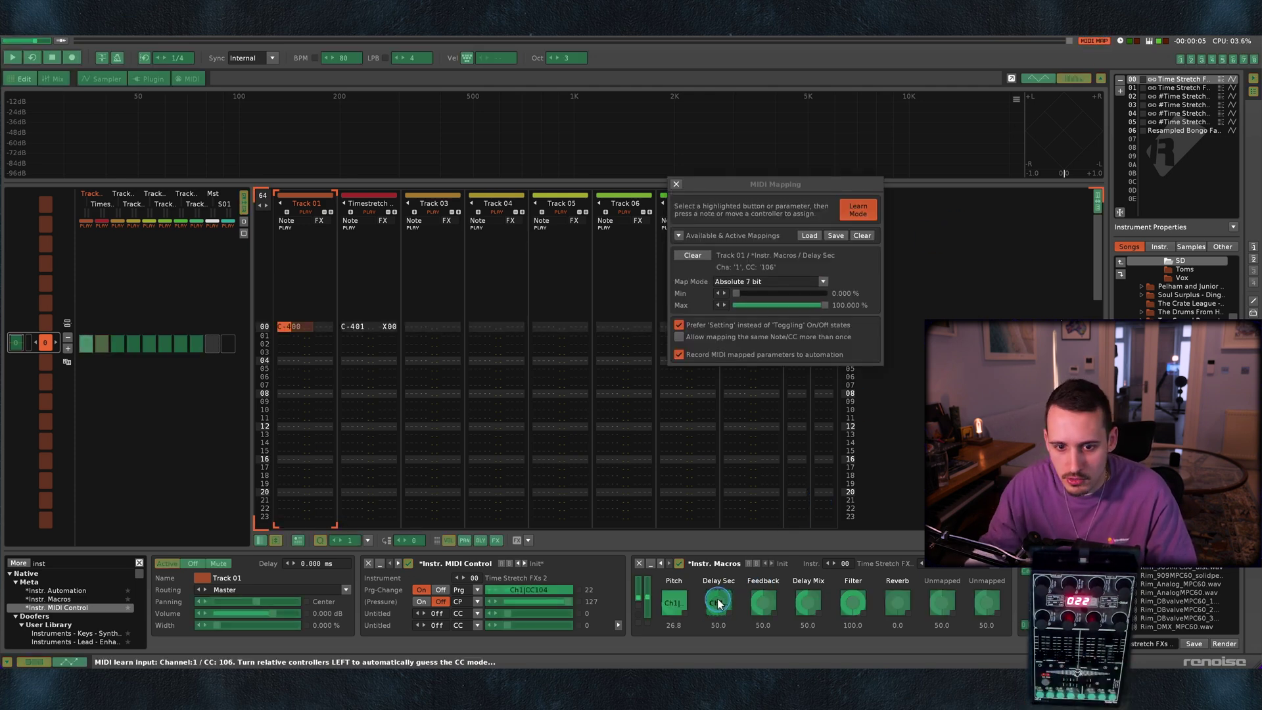
pyautogui.click(861, 215)
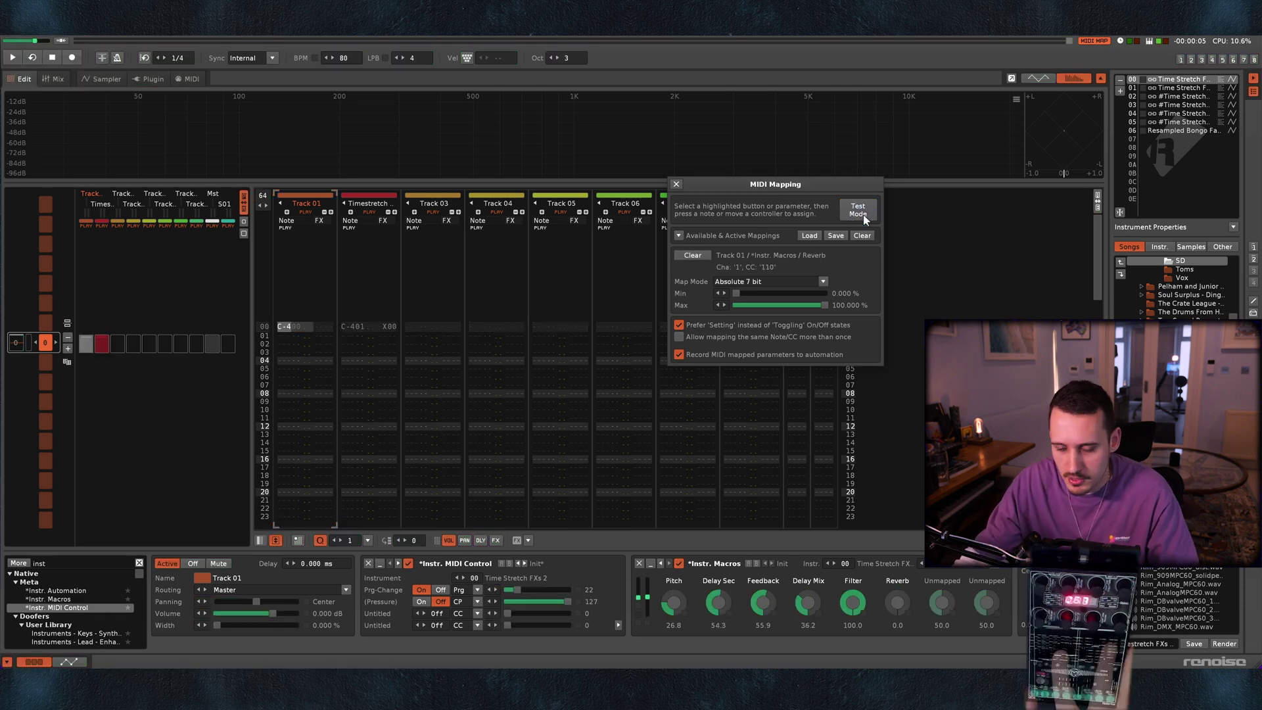
pyautogui.click(319, 381)
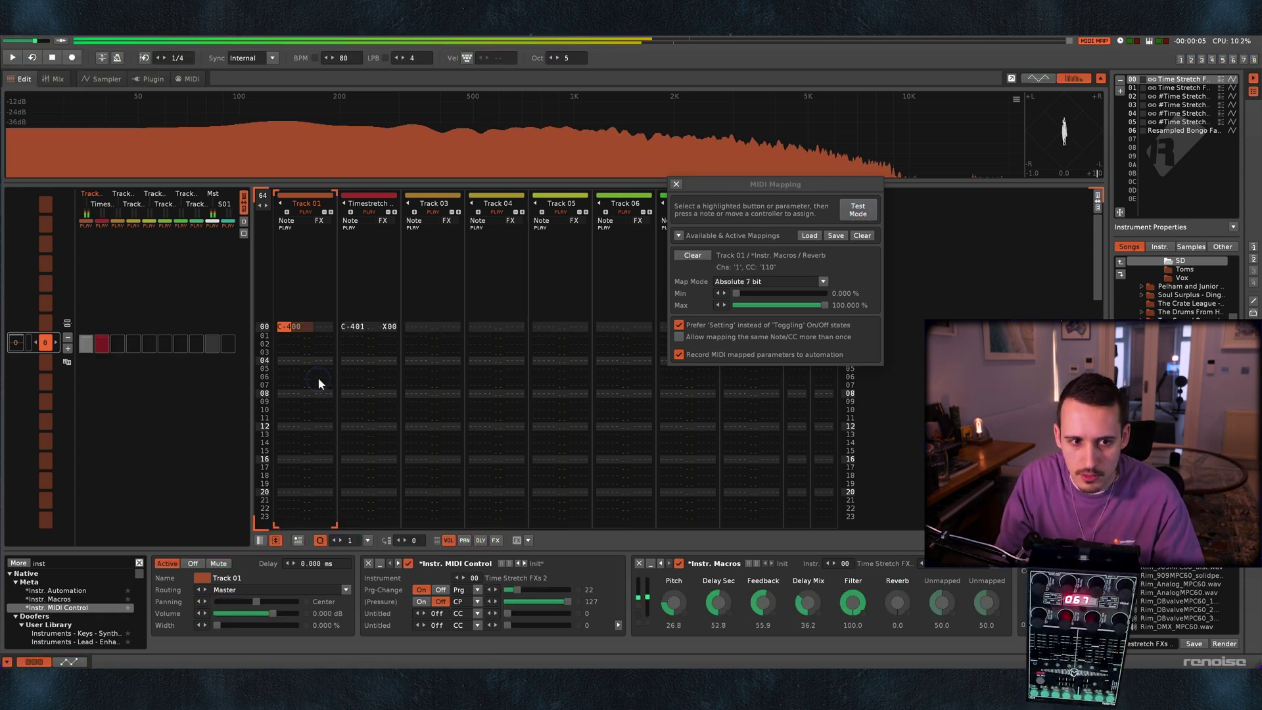
pyautogui.press('KP_Multiply')
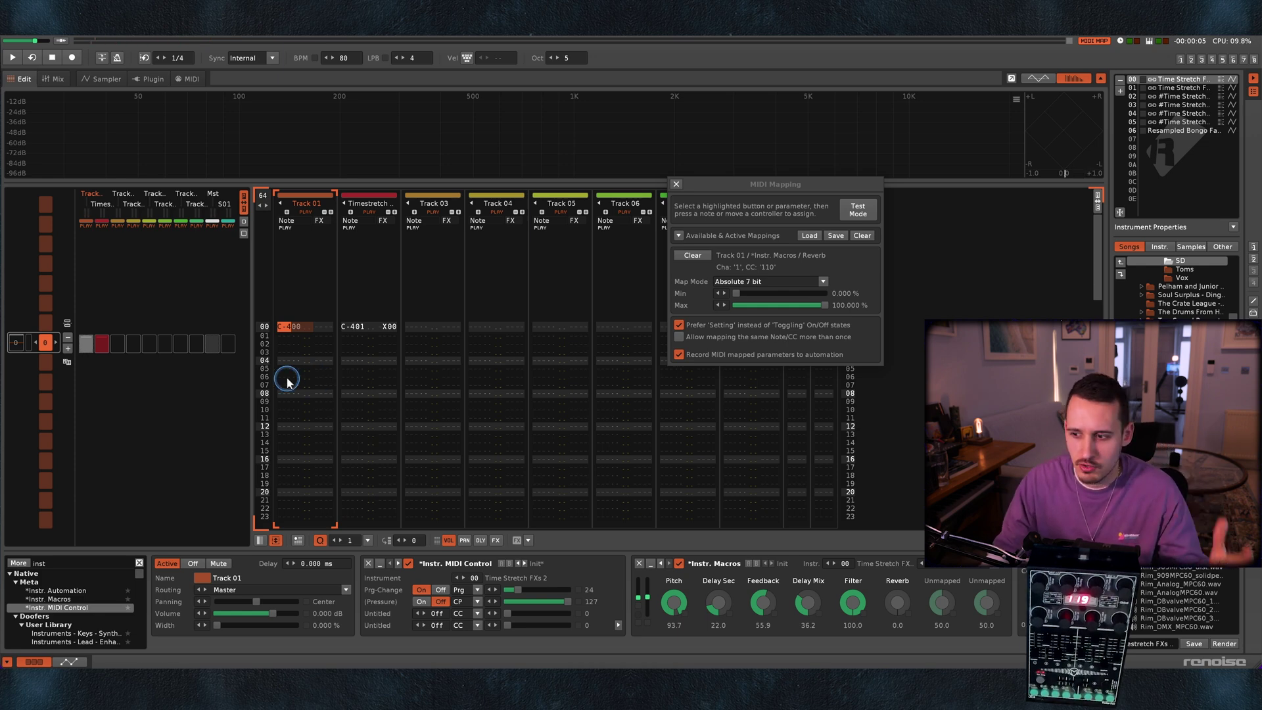
# Step: Switch to the audio editor, stop its recording and normalize the recorded take
pyautogui.press('super+Tab')
pyautogui.press('space')
pyautogui.click(370, 136)
pyautogui.click(710, 336)
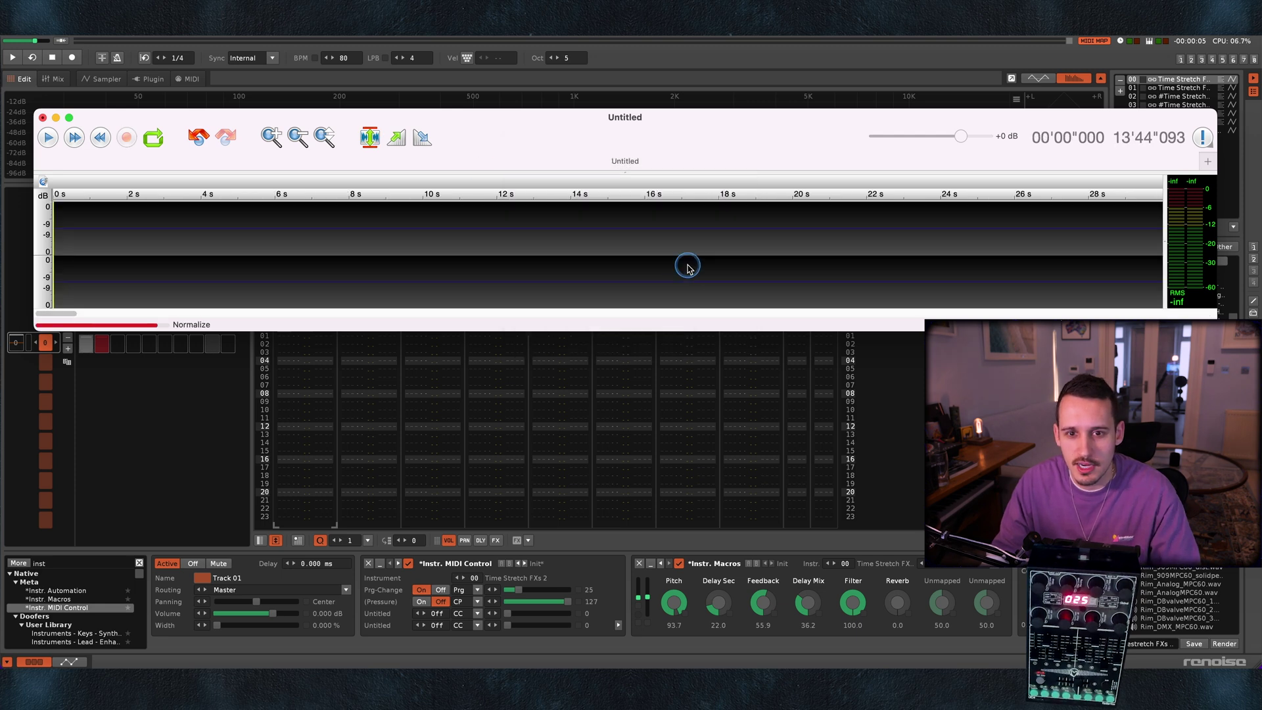
# Step: Mark the recording's last hit from about 13:34.930 to 13:39.196, select it between the markers and audition it
pyautogui.click(682, 262)
pyautogui.scroll(10, 918, 259)
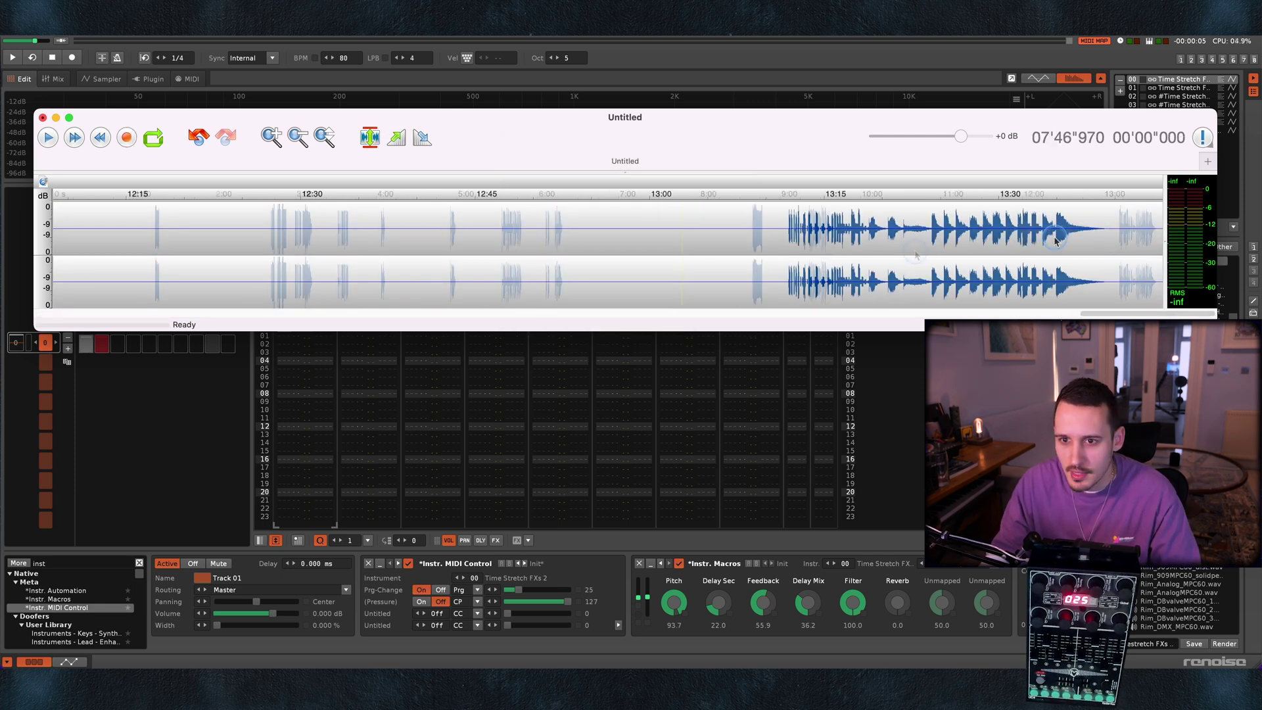
pyautogui.click(1003, 240)
pyautogui.hscroll(2, 1038, 240)
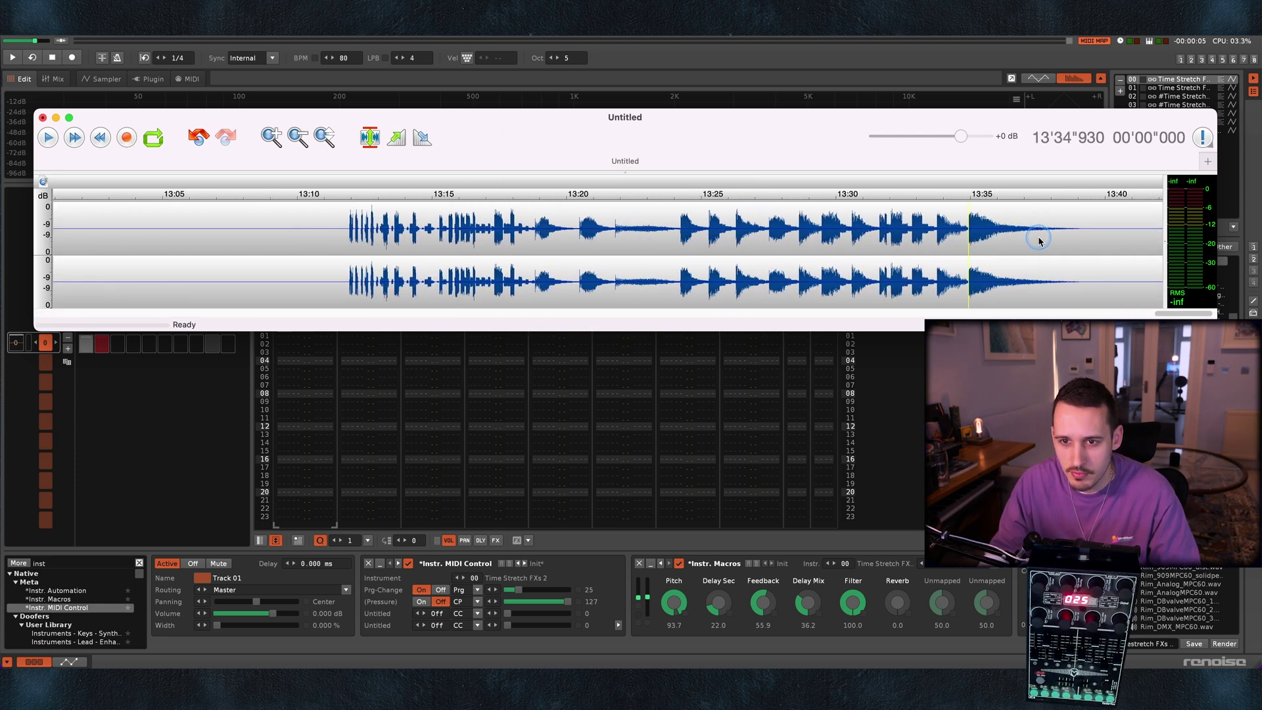
pyautogui.keyDown('shift'); pyautogui.click(1084, 236); pyautogui.keyUp('shift')
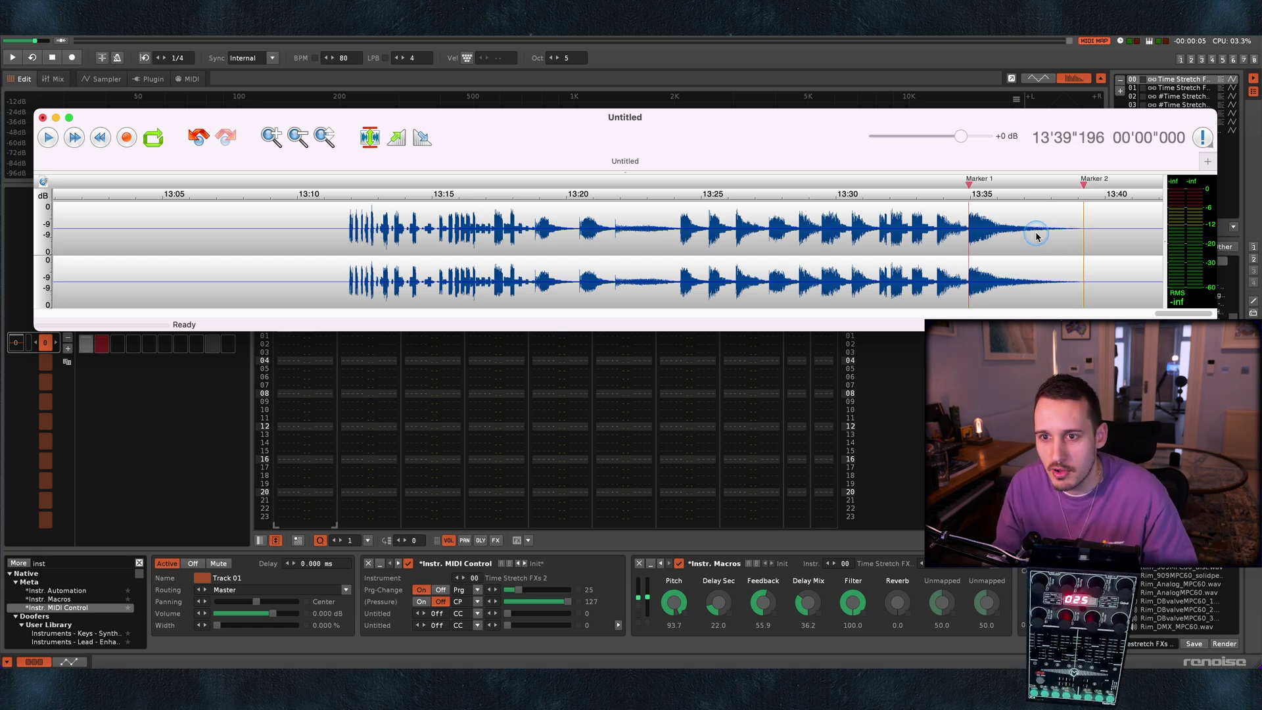
pyautogui.press('space')
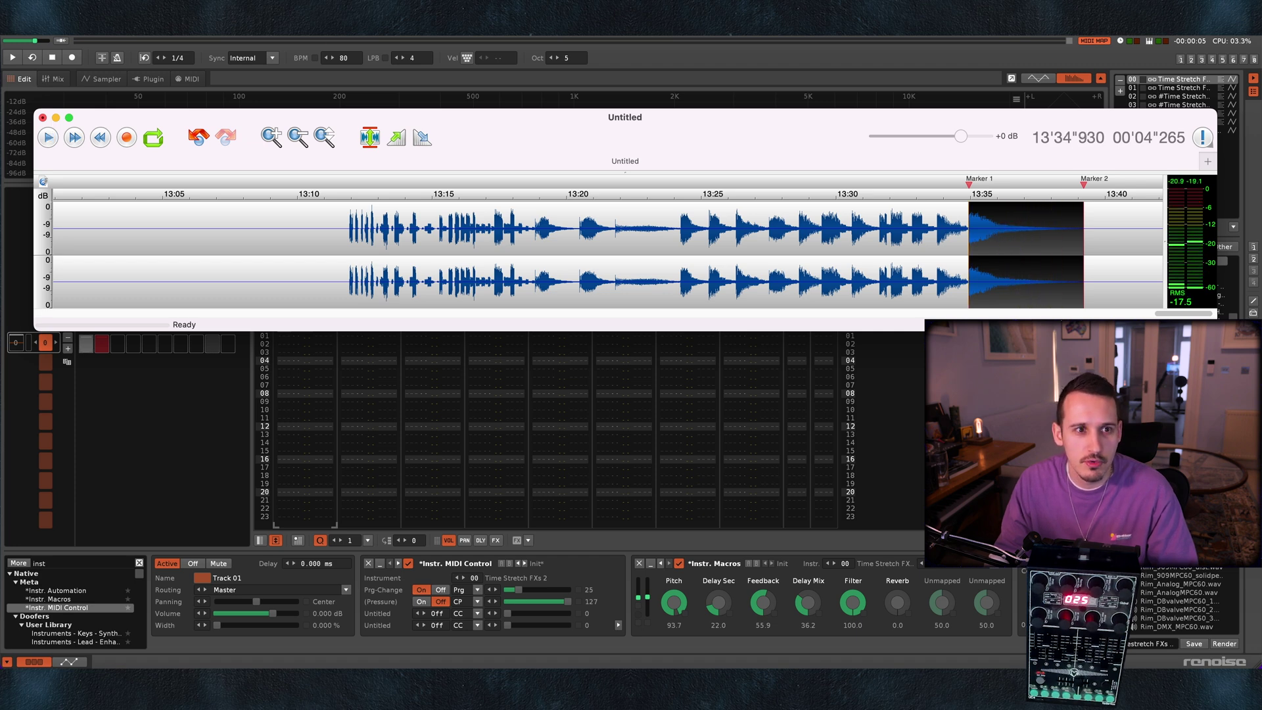
# Step: Reverse the selected last hit and play it back
pyautogui.click(289, 35)
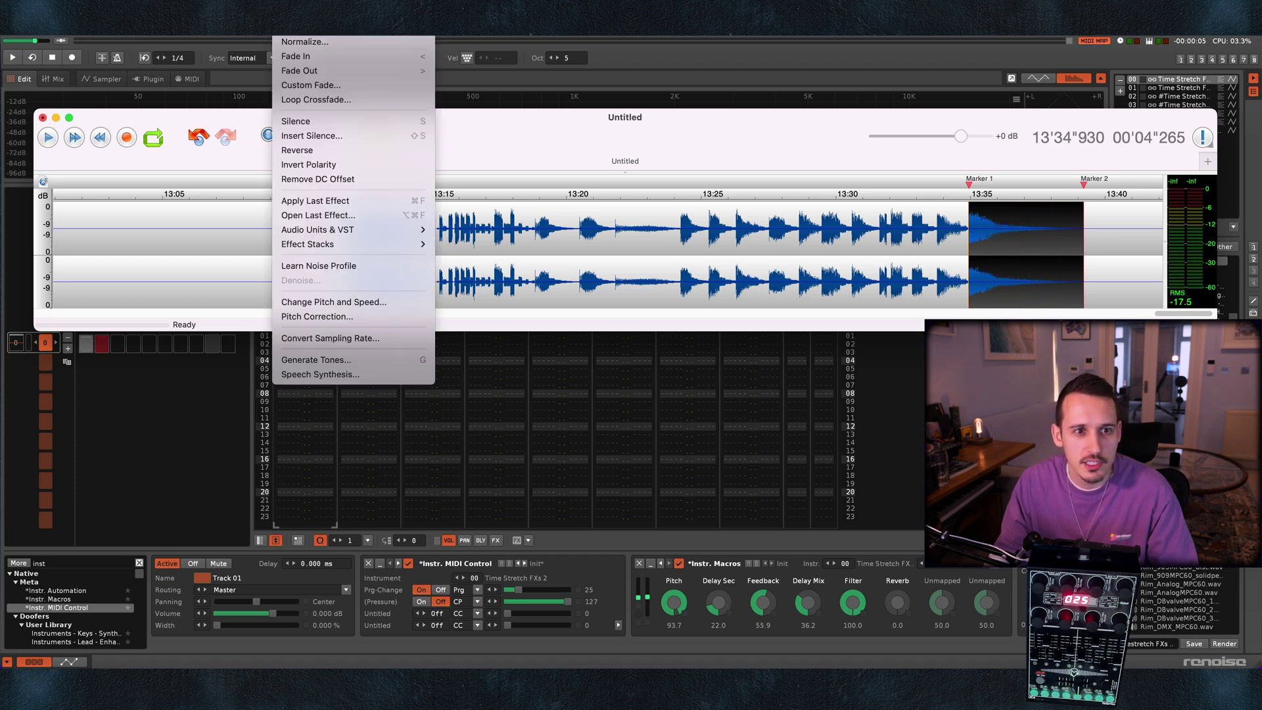
pyautogui.click(319, 151)
pyautogui.press('space')
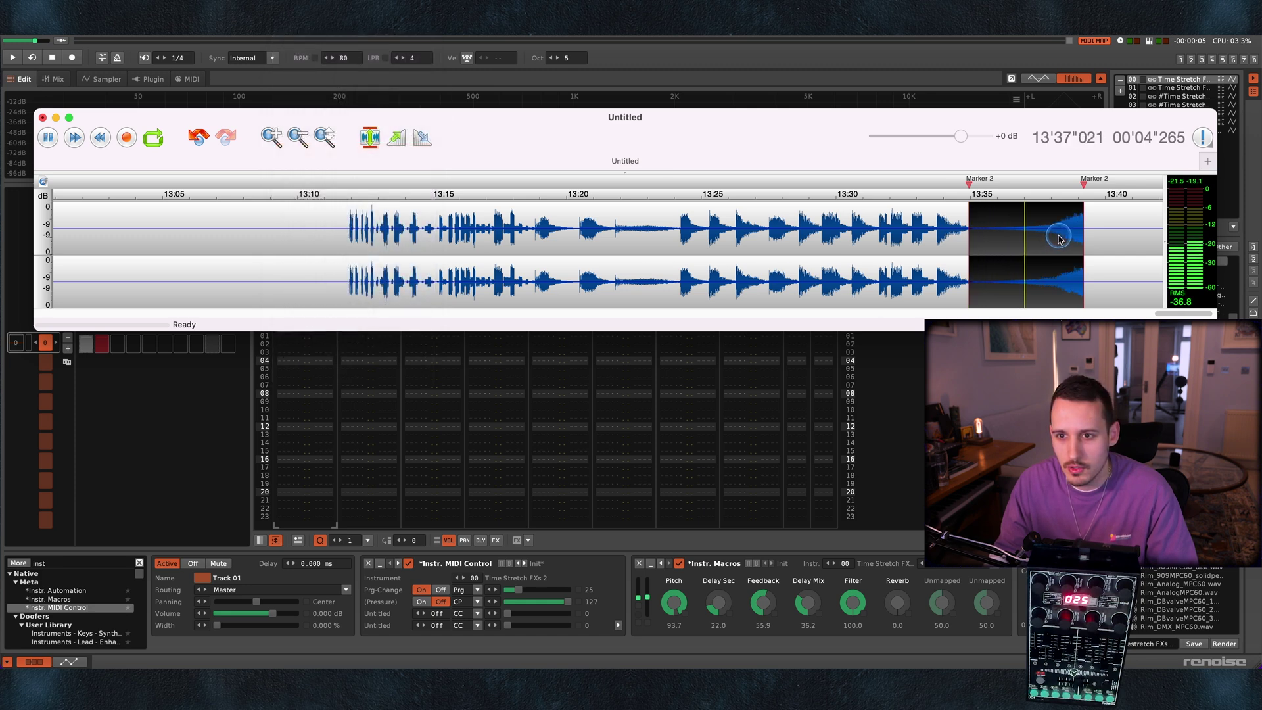
# Step: Delete the loud end of the reversed hit, then select the remaining section between the markers and play it
pyautogui.scroll(3, 1085, 241)
pyautogui.moveTo(1035, 232)
pyautogui.mouseDown()
pyautogui.moveTo(1079, 237)
pyautogui.moveTo(1033, 234)
pyautogui.mouseUp()
pyautogui.press('BackSpace')
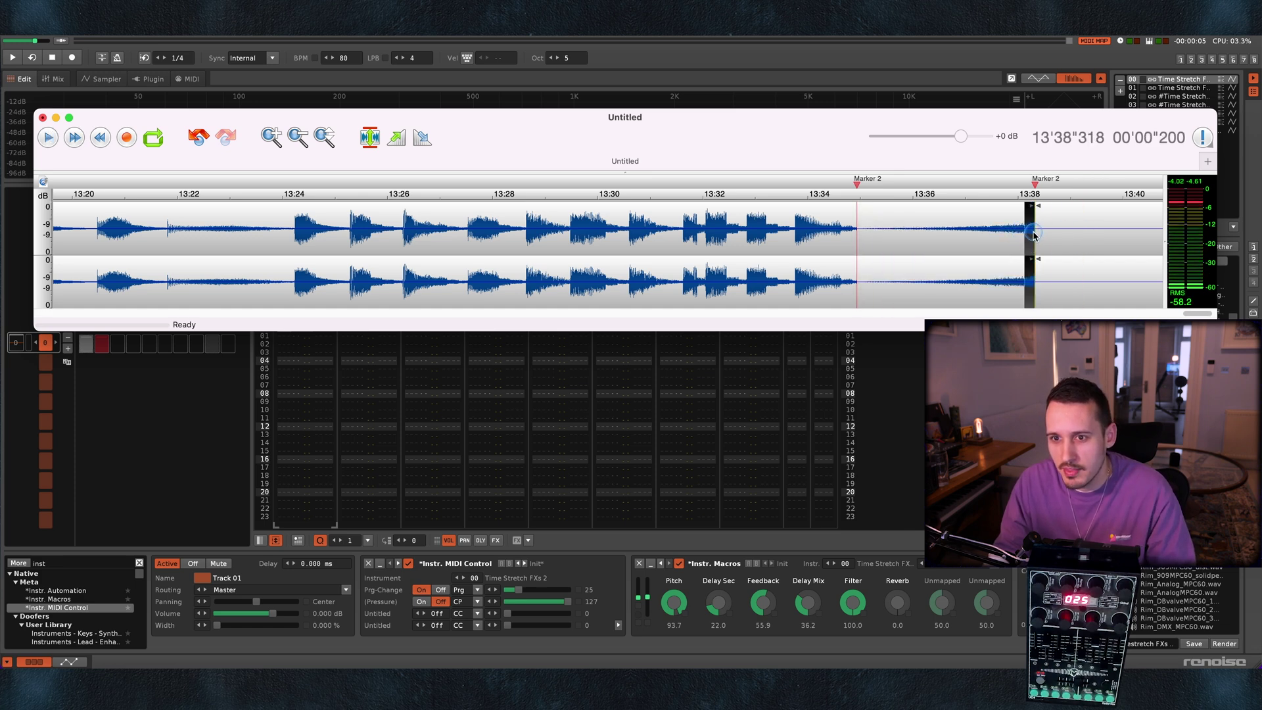
pyautogui.doubleClick(988, 245)
pyautogui.press('space')
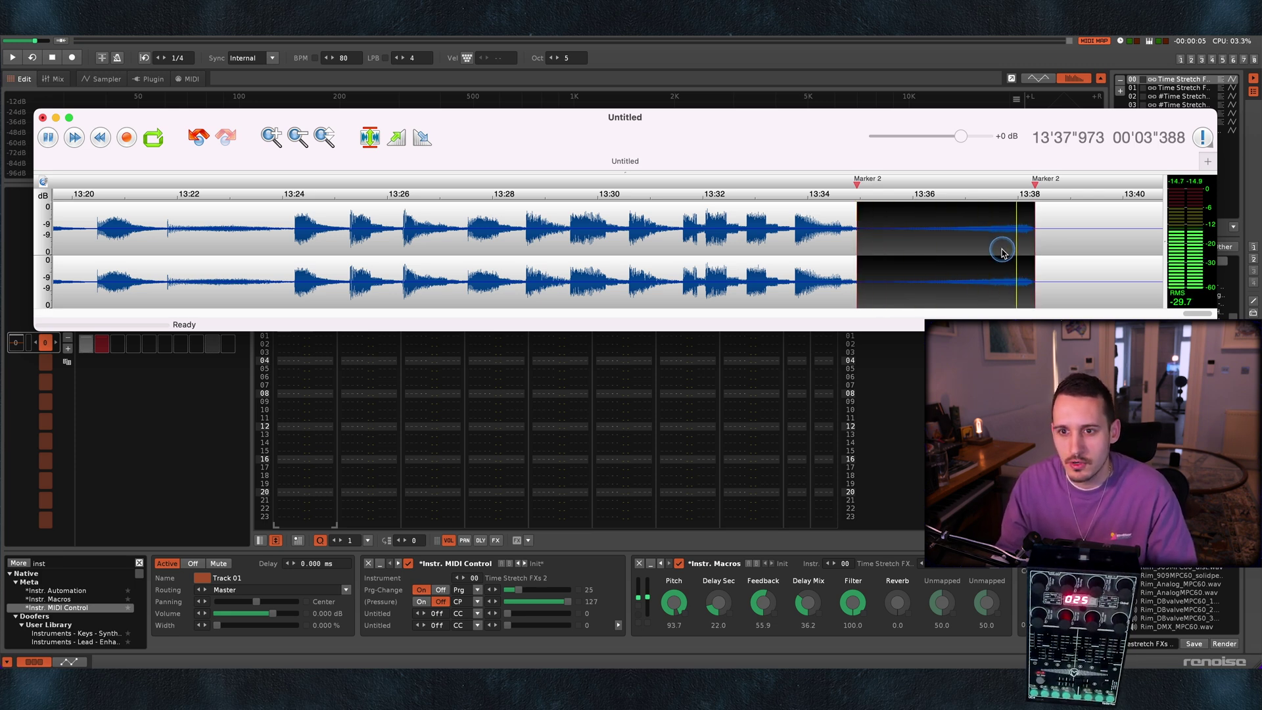
# Step: Trim a further short piece off the reversed hit's end, audition it and return to Renoise
pyautogui.press('space')
pyautogui.scroll(3, 1028, 243)
pyautogui.click(1030, 238)
pyautogui.moveTo(1020, 236)
pyautogui.mouseDown()
pyautogui.moveTo(1038, 240)
pyautogui.moveTo(1019, 238)
pyautogui.mouseUp()
pyautogui.press('BackSpace')
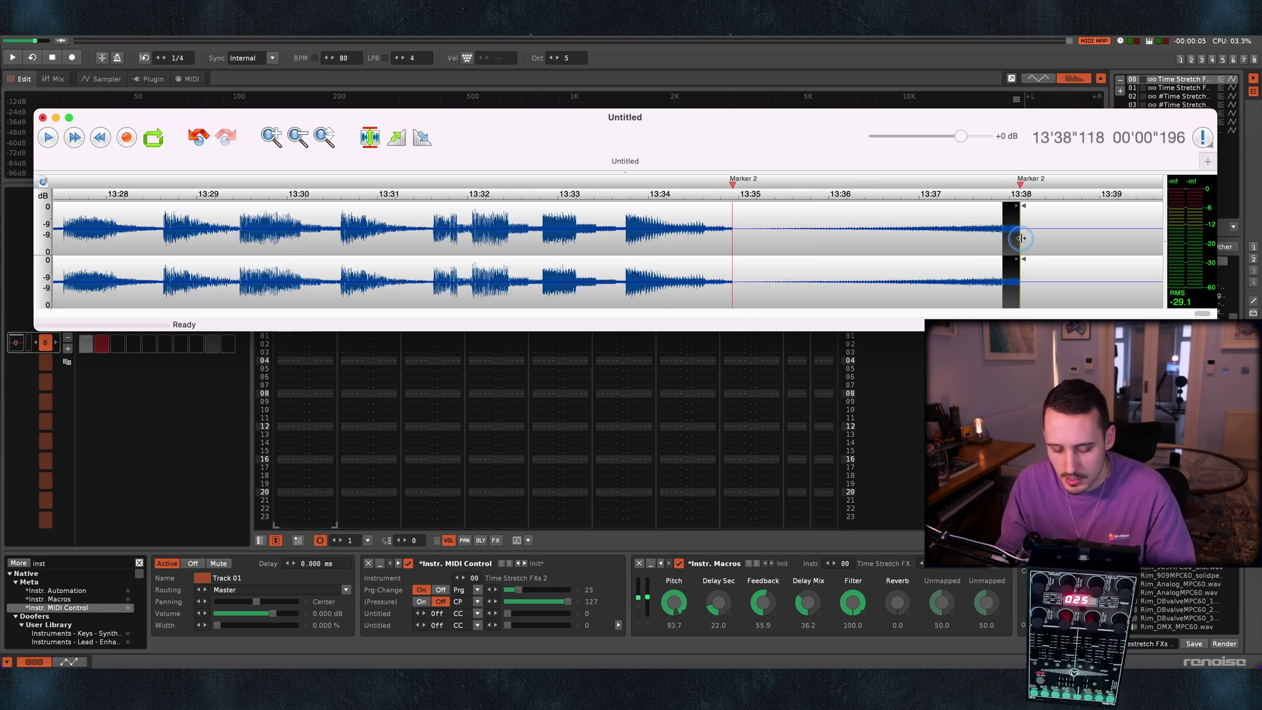
pyautogui.press('space')
pyautogui.click(899, 244)
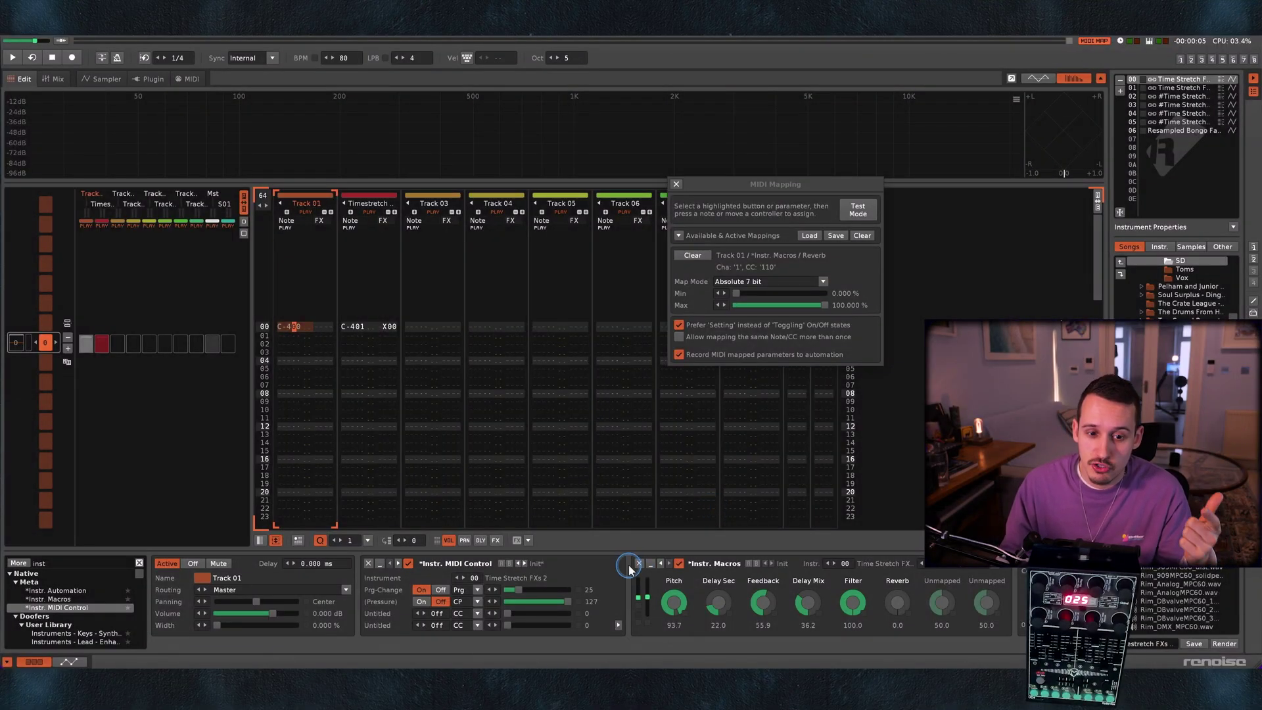
# Step: Review the instrument's phrase, the pattern note that triggers it, and the drum sample's waveform
pyautogui.click(649, 563)
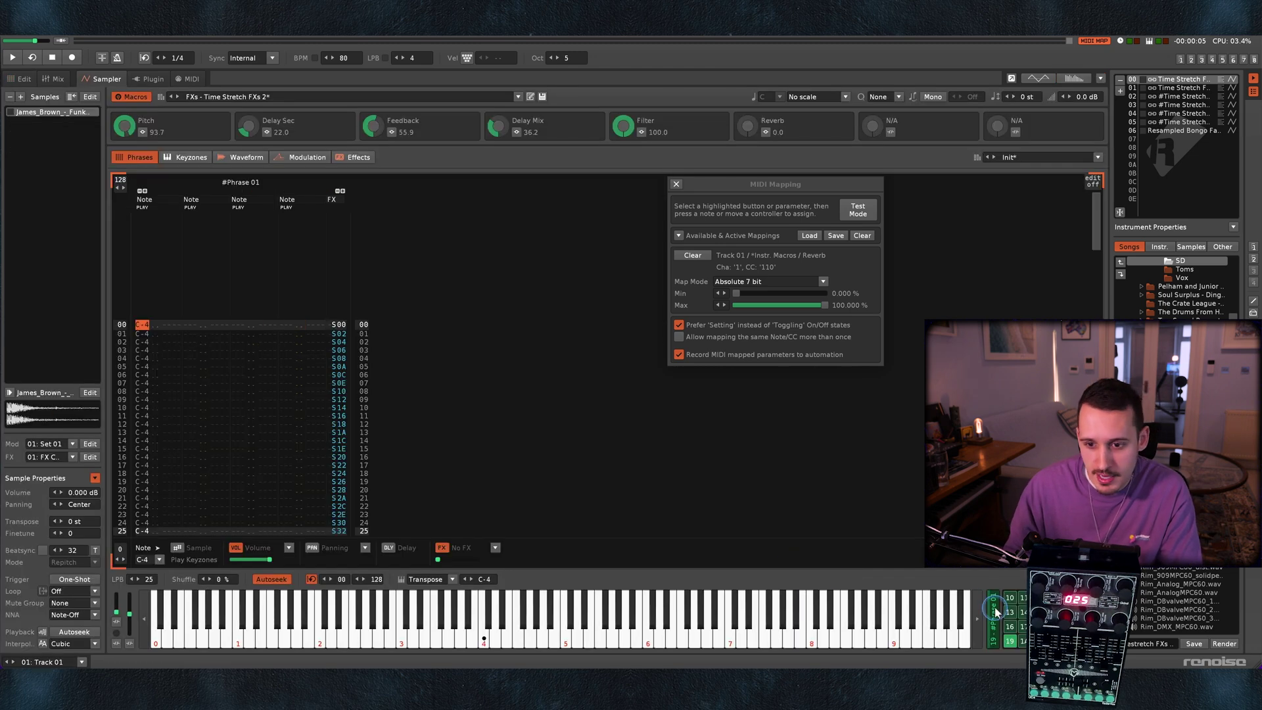
pyautogui.press('F1')
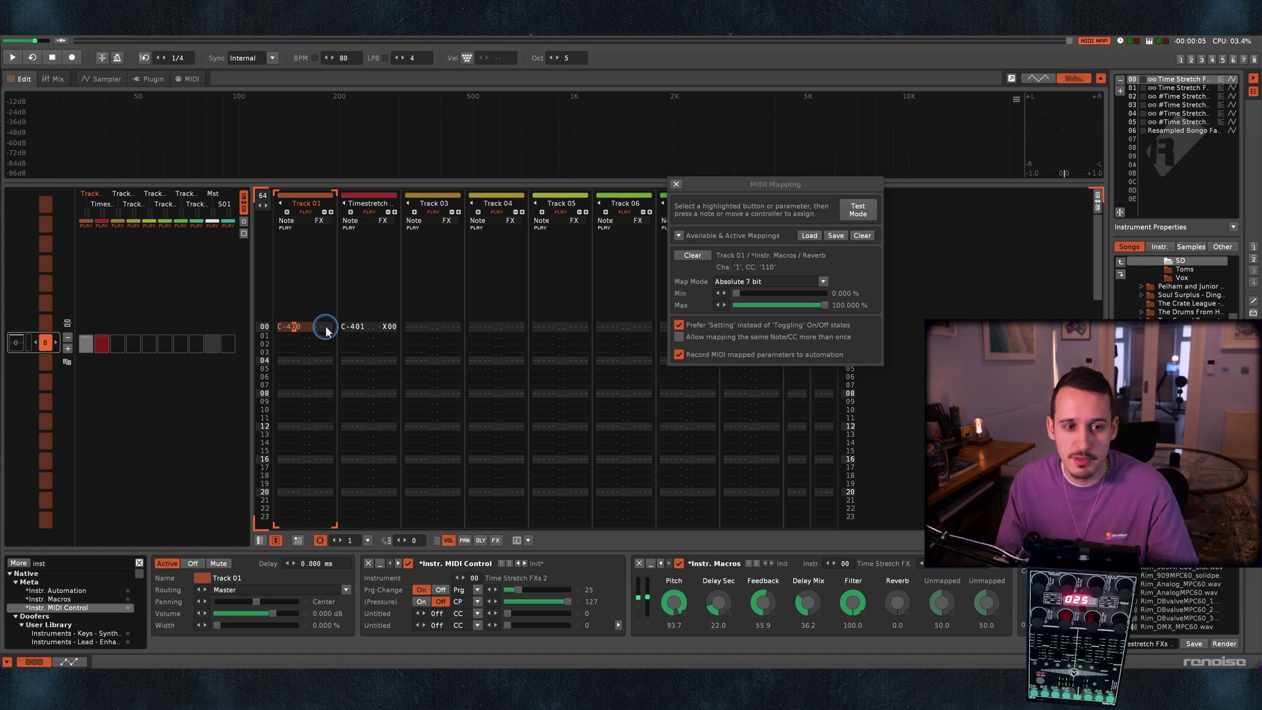
pyautogui.press('F3')
pyautogui.click(241, 157)
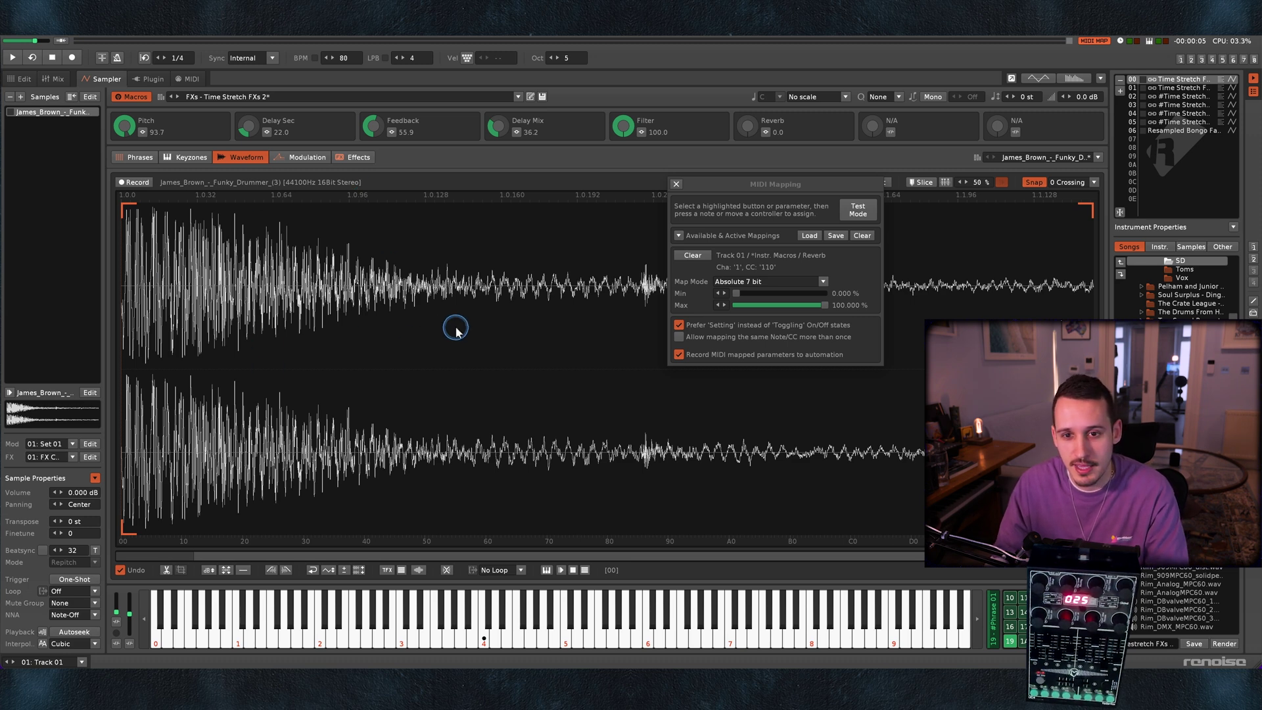
# Step: Switch to the external sample browser, arrange its window beside the sampler and open the Dub FXs list
pyautogui.press('Return')
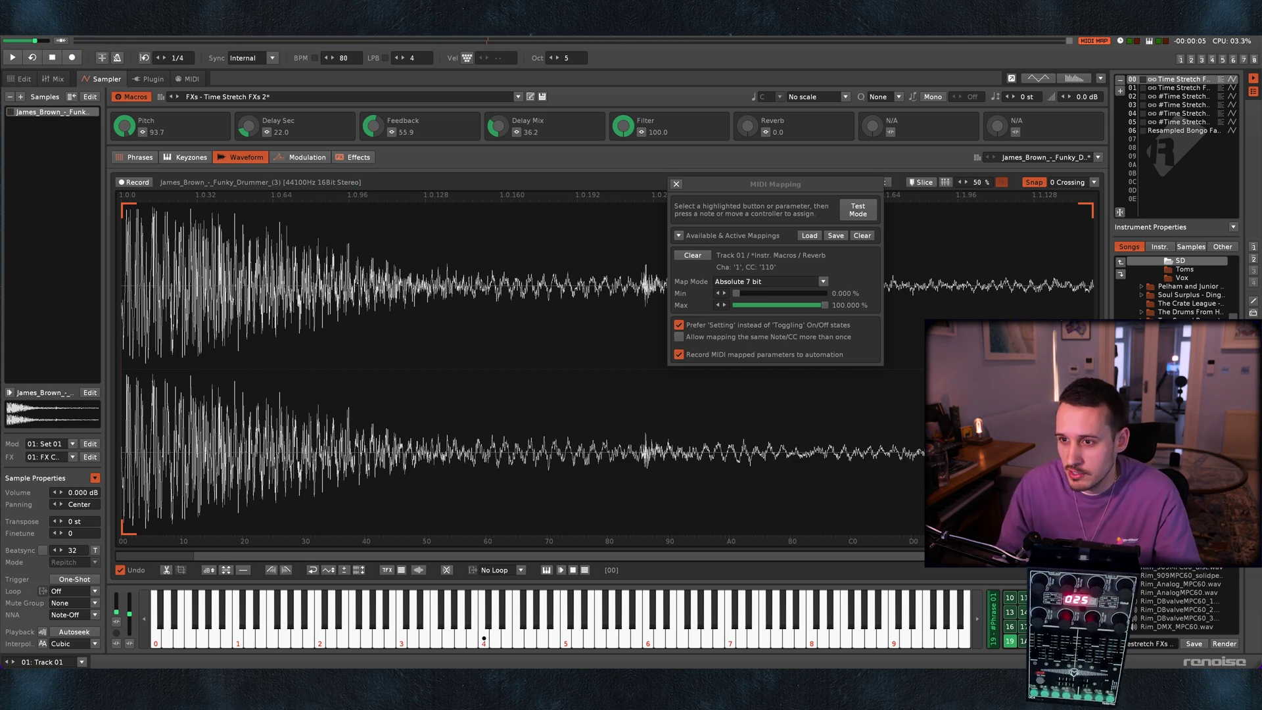
pyautogui.moveTo(1261, 93); pyautogui.dragTo(268, 73)
pyautogui.moveTo(1083, 37); pyautogui.dragTo(919, 107)
pyautogui.scroll(-5, 88, 291)
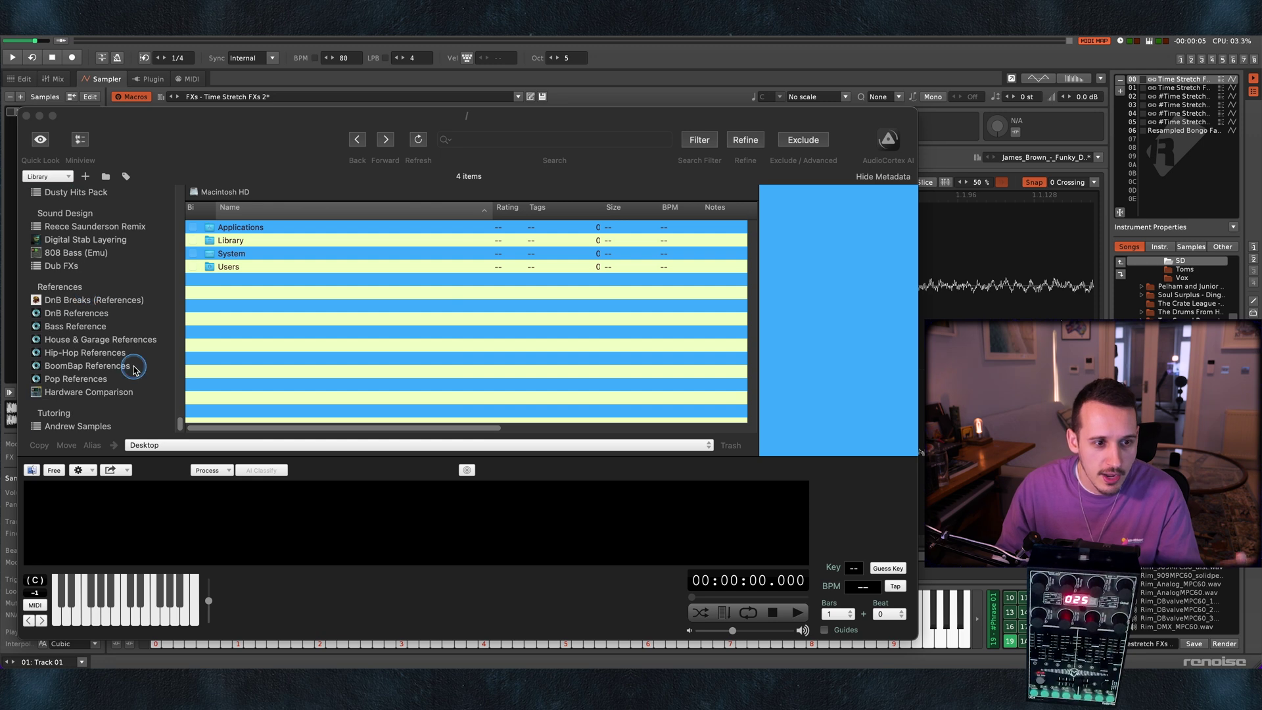
pyautogui.click(61, 266)
pyautogui.moveTo(300, 143); pyautogui.dragTo(658, 107)
# Step: Audition several dub bleeps, replace the drum sample with Dub Bleep FXs 45.wav and return to Renoise
pyautogui.click(672, 224)
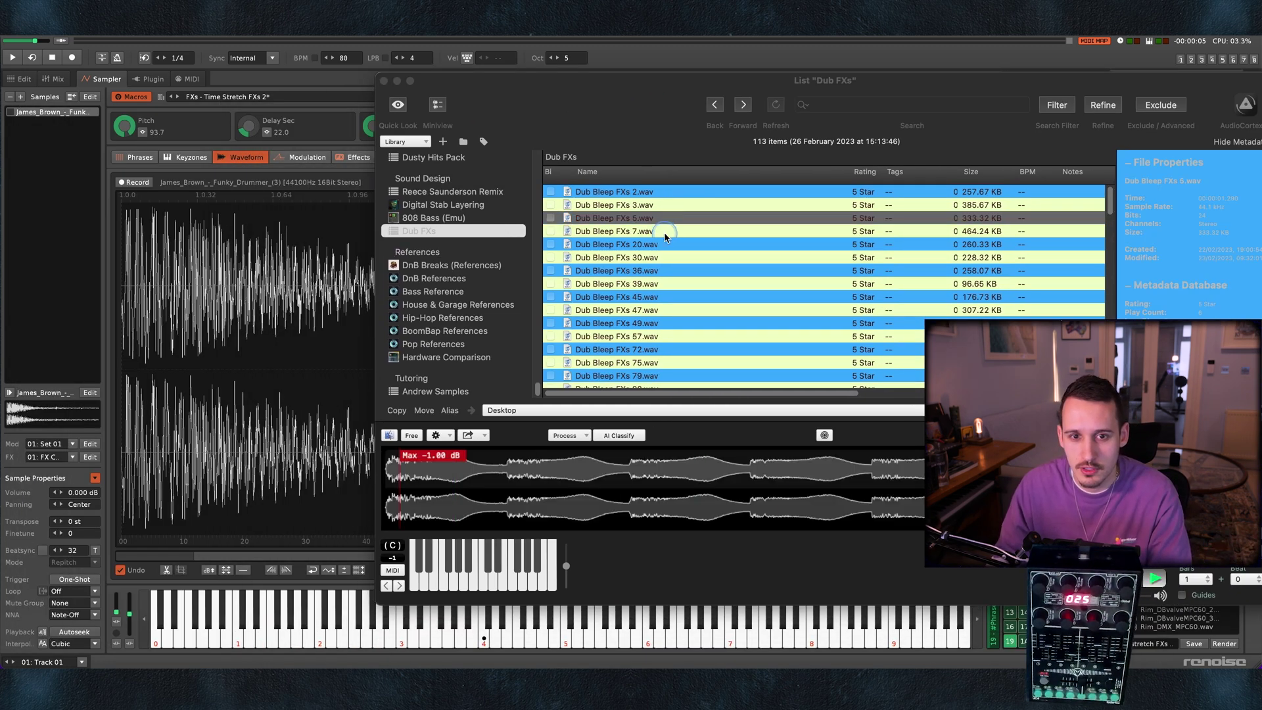
pyautogui.click(652, 259)
pyautogui.click(657, 296)
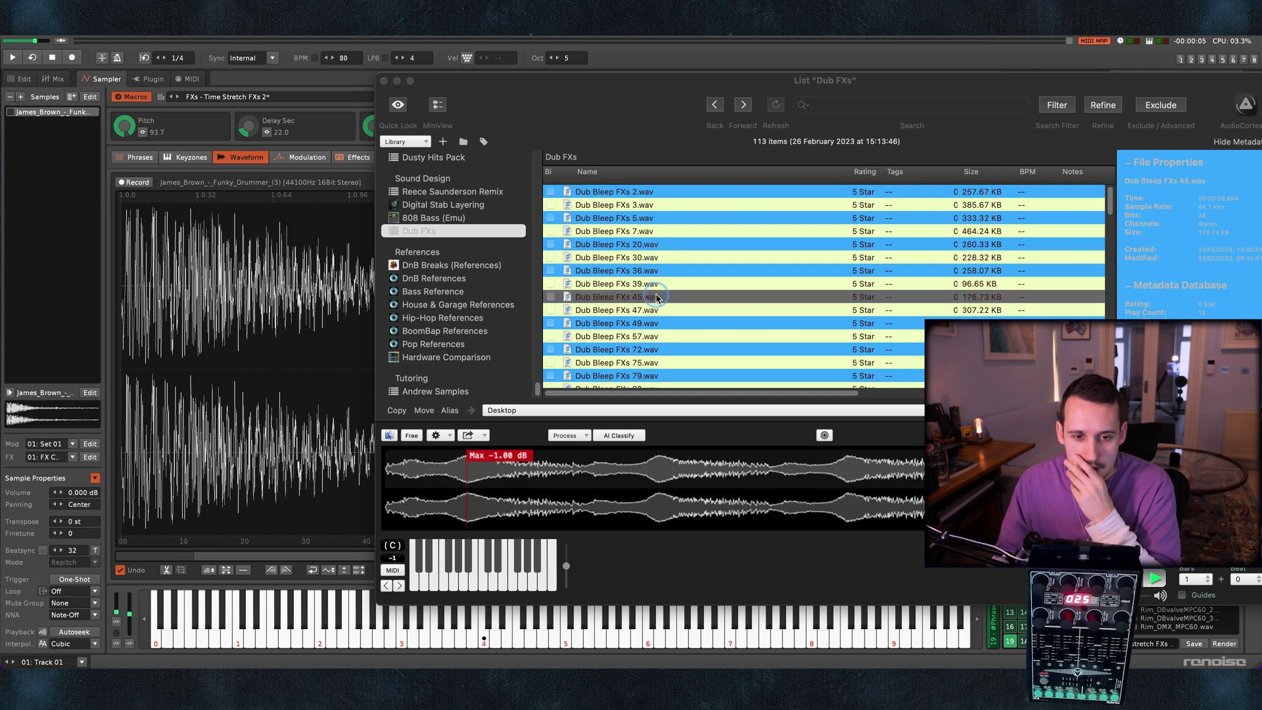
pyautogui.moveTo(657, 297); pyautogui.dragTo(263, 335)
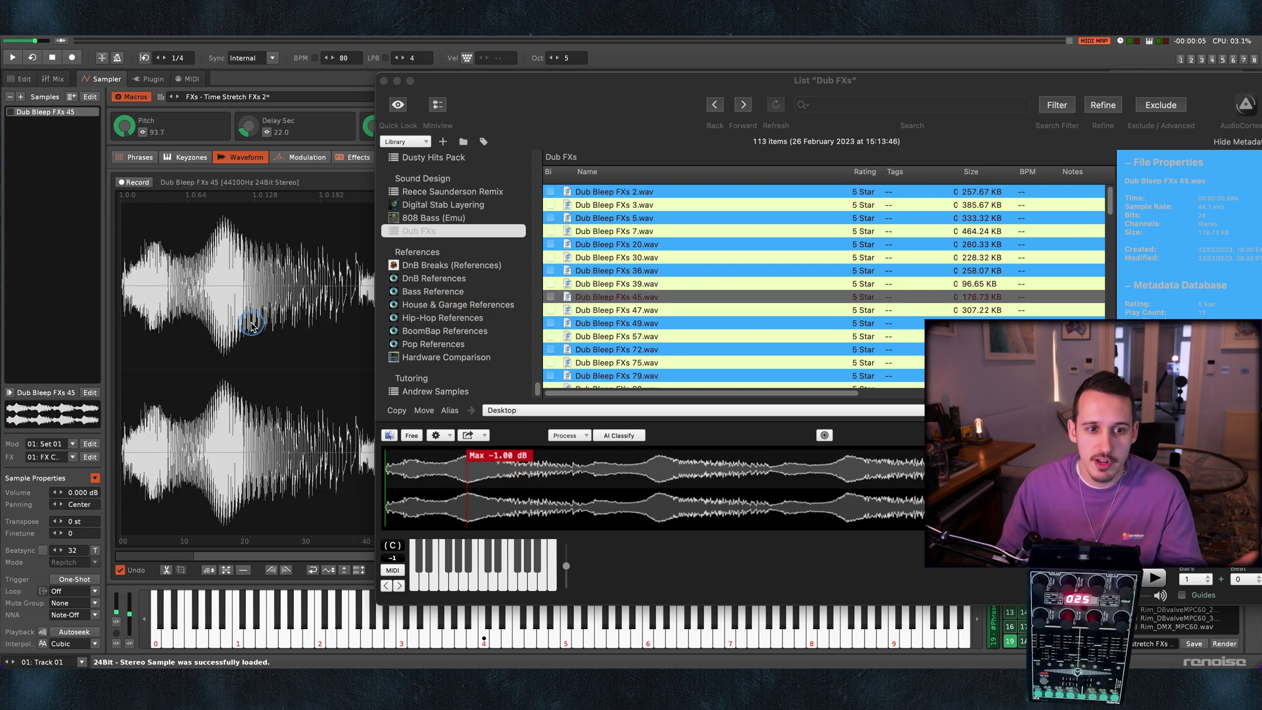
pyautogui.moveTo(595, 82); pyautogui.dragTo(1261, 106)
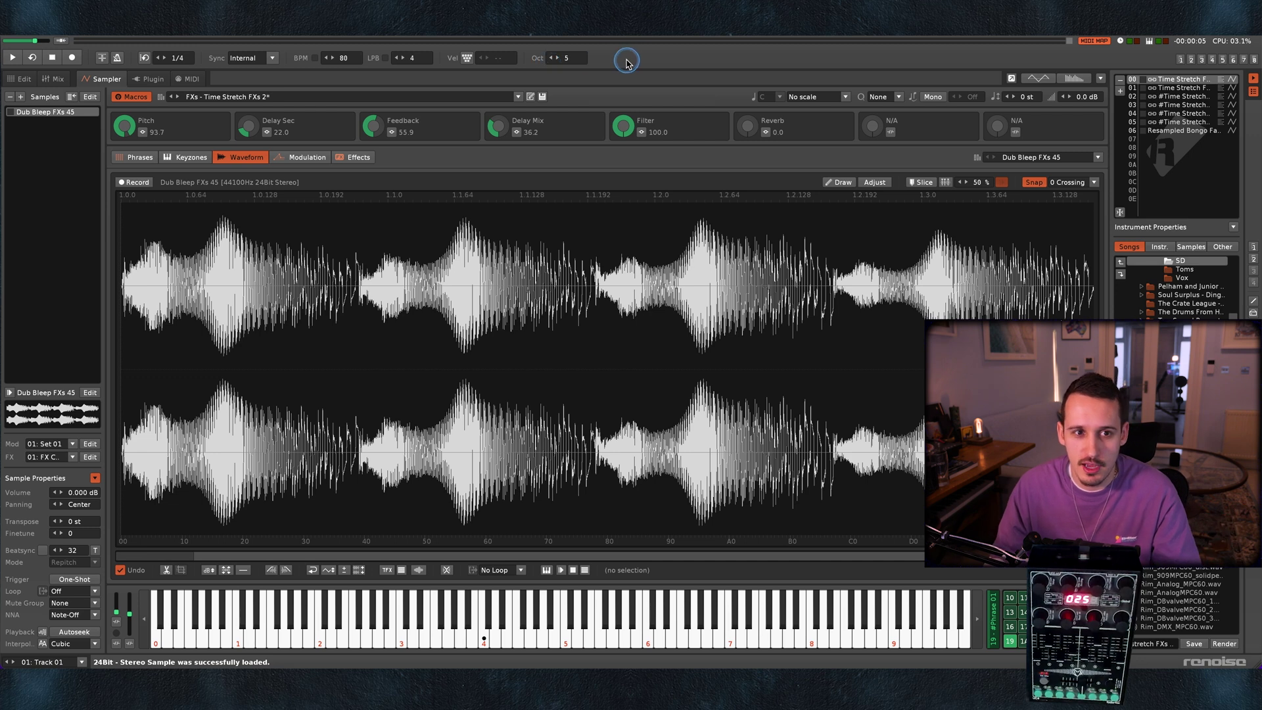
pyautogui.click(626, 61)
# Step: Change the loop mode of the Dub Bleep FXs 45 sample
pyautogui.click(23, 80)
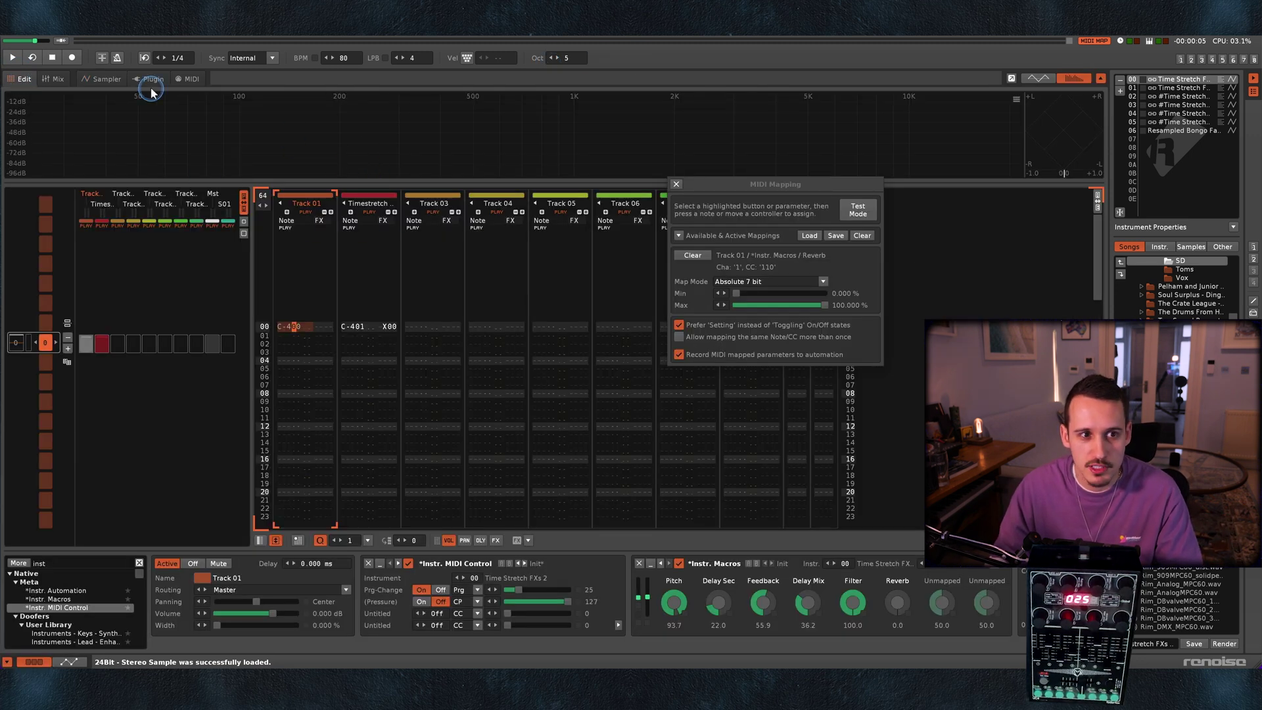
pyautogui.click(105, 79)
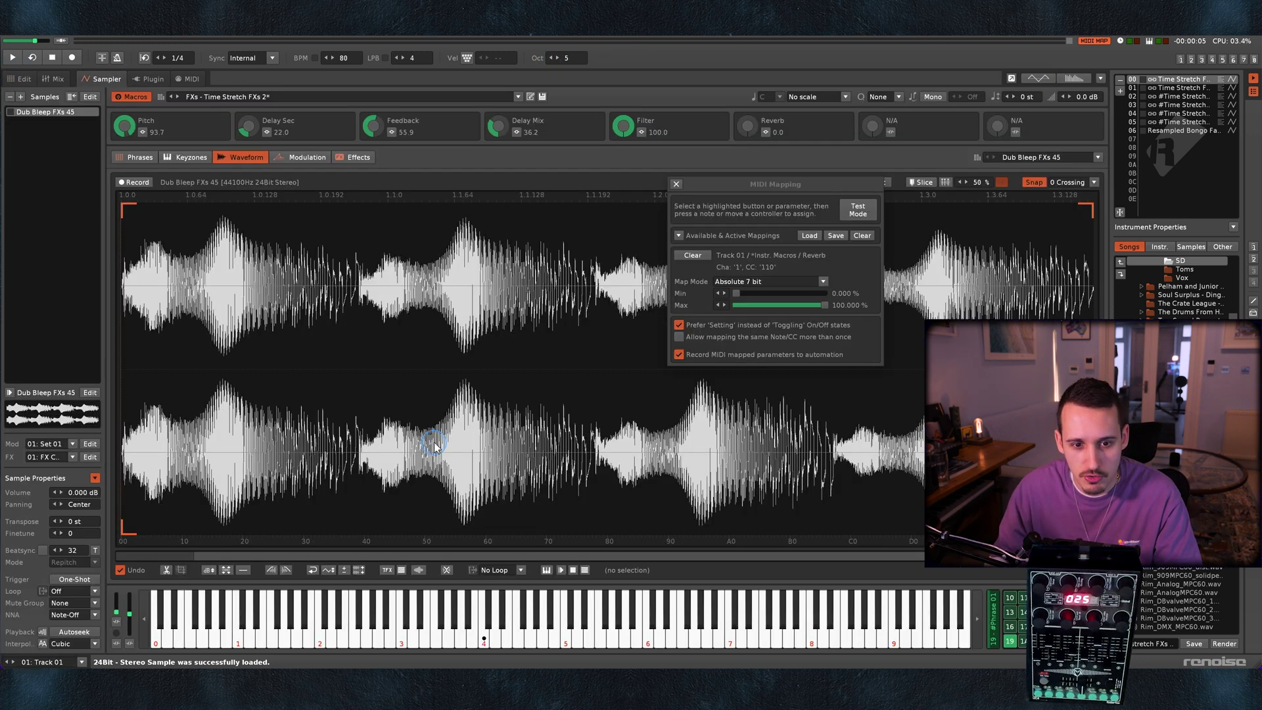
pyautogui.click(521, 570)
pyautogui.click(511, 541)
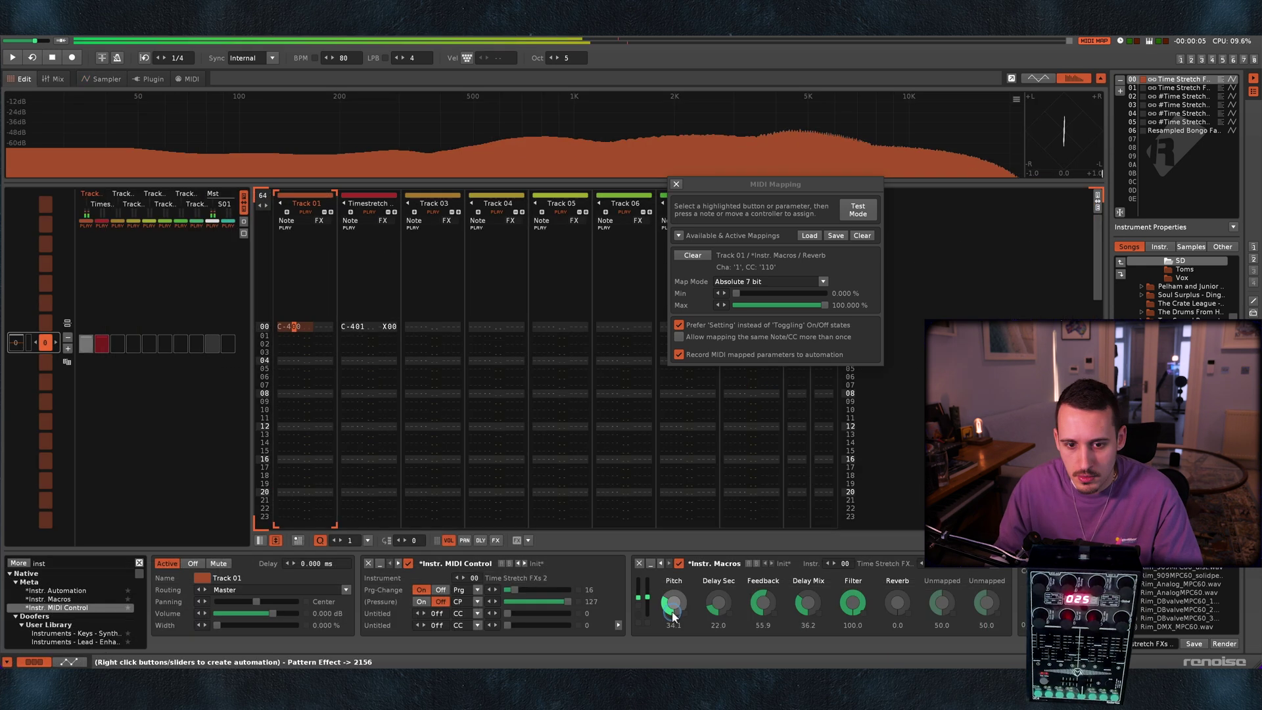
# Step: Audition the dub bleep while adjusting the Pitch macro and sweeping Prg-Change through values including 46, 107, 27 and 8
pyautogui.moveTo(673, 616); pyautogui.dragTo(684, 656)
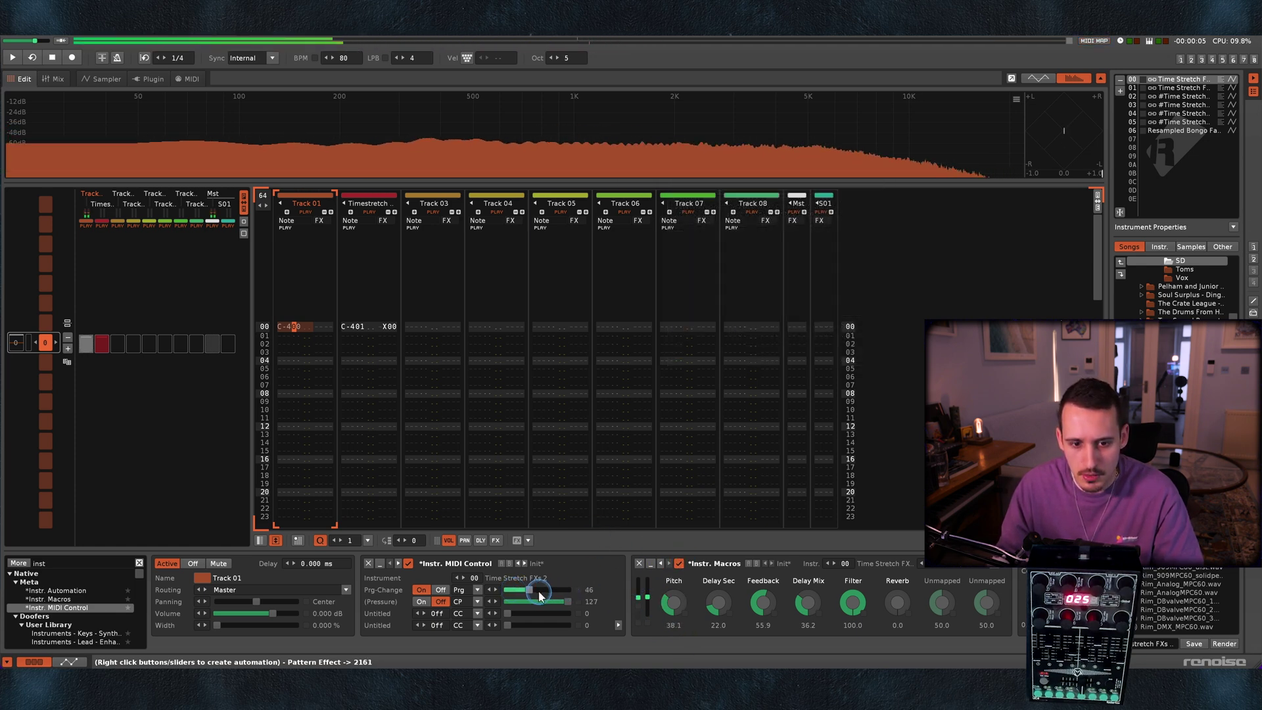
pyautogui.moveTo(537, 594); pyautogui.dragTo(526, 593)
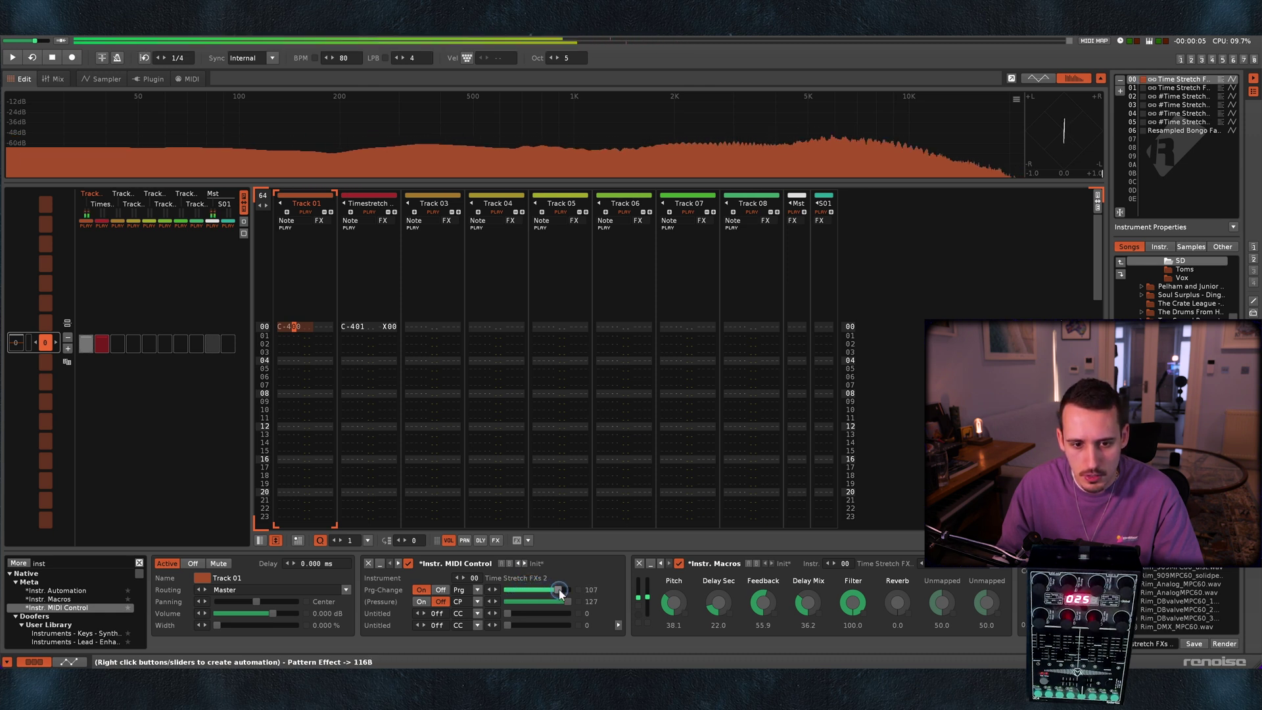
pyautogui.moveTo(549, 593); pyautogui.dragTo(520, 593)
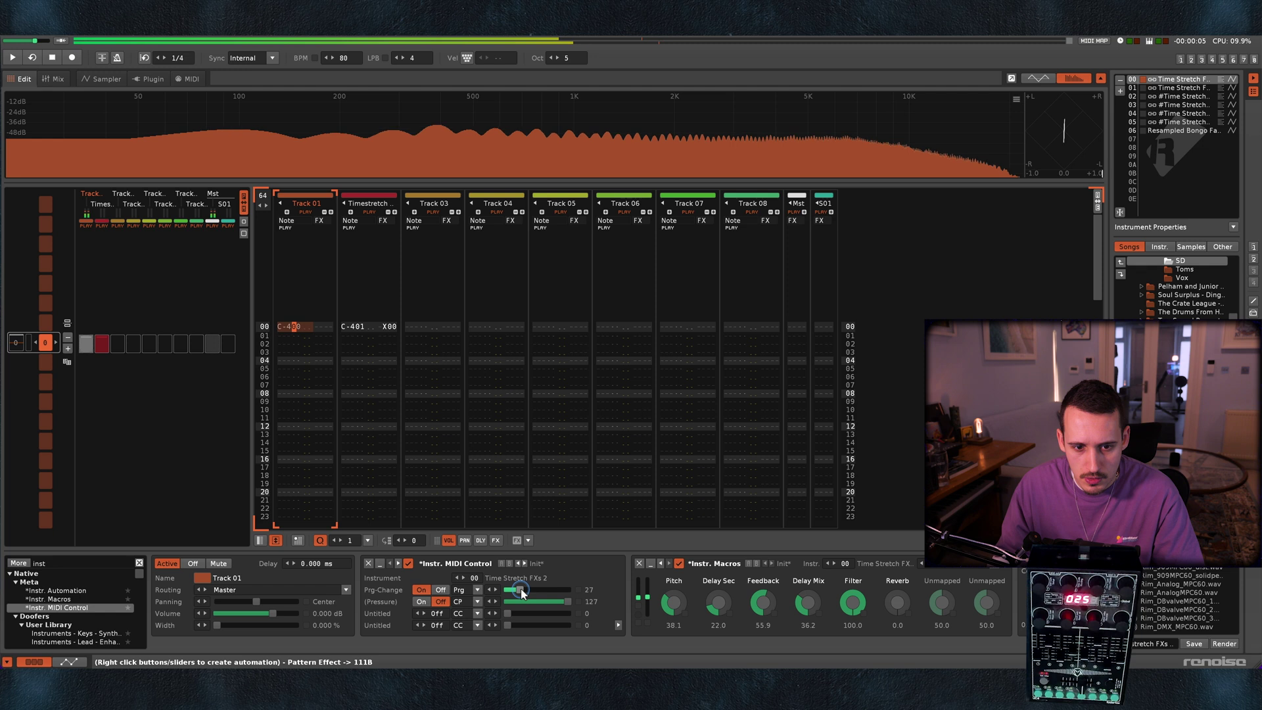
pyautogui.moveTo(520, 593); pyautogui.dragTo(514, 593)
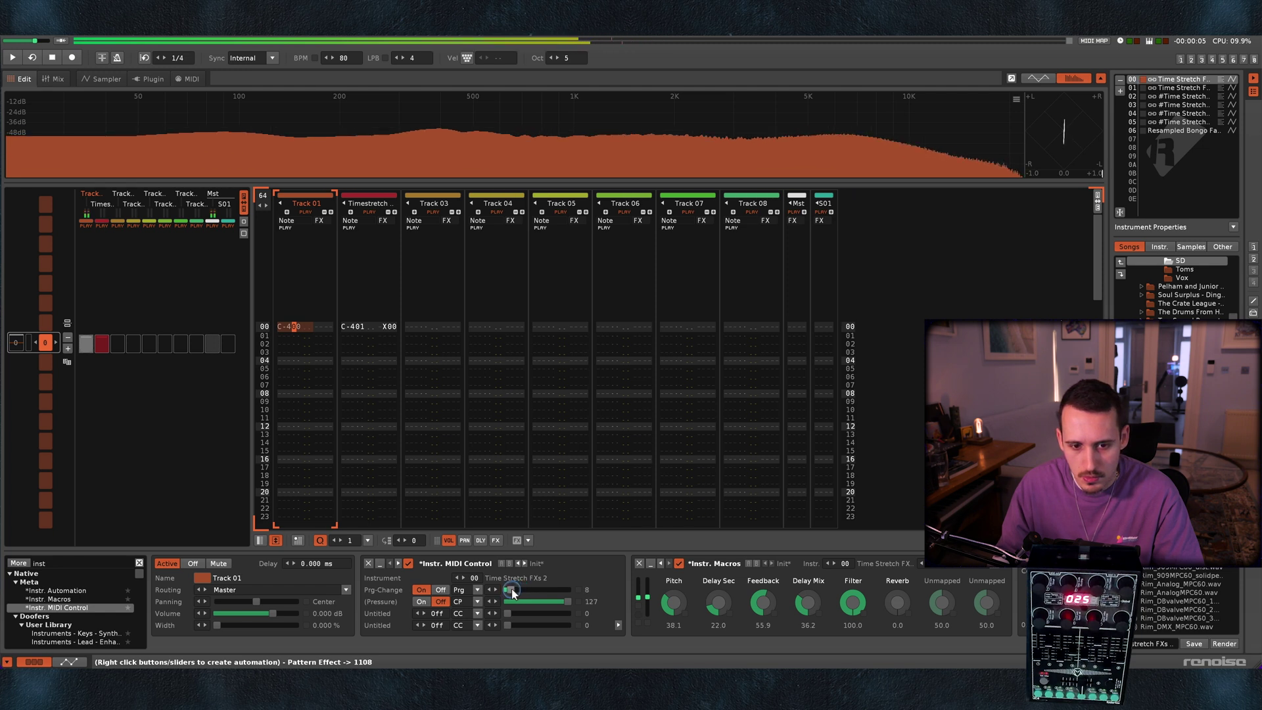
pyautogui.moveTo(673, 602)
pyautogui.mouseDown()
pyautogui.moveTo(680, 649)
pyautogui.moveTo(674, 613)
pyautogui.mouseUp()
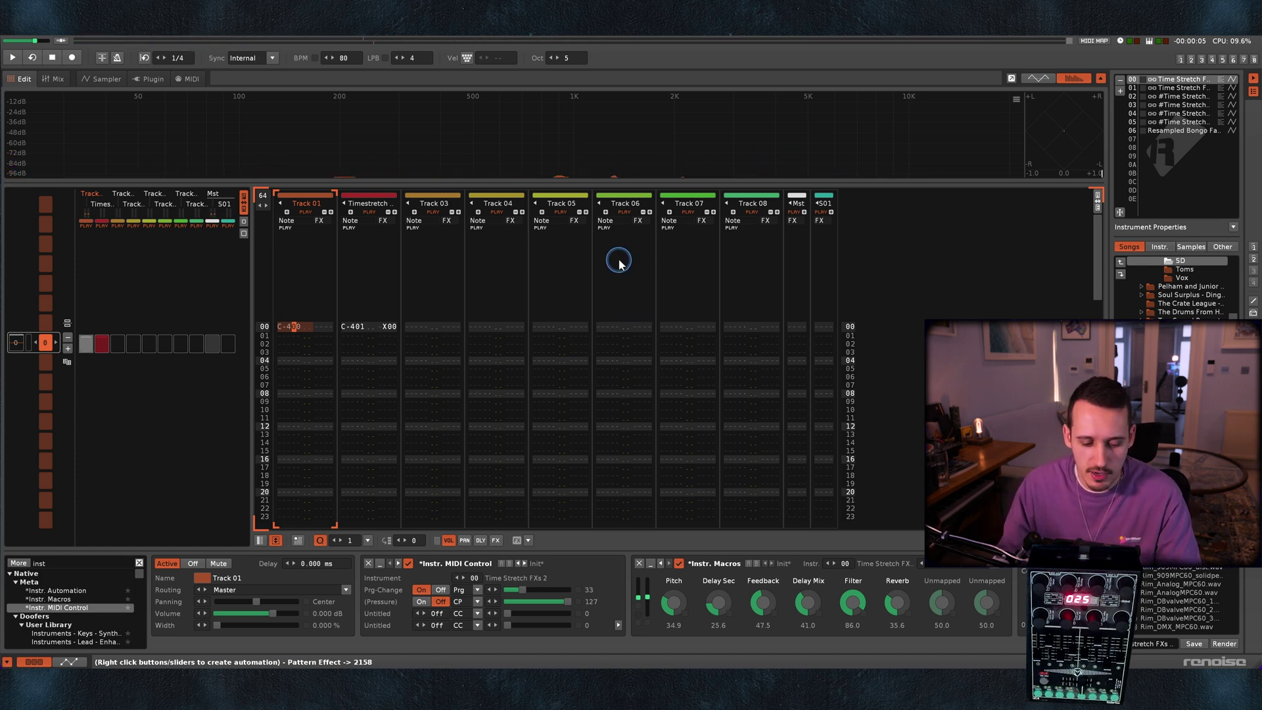
# Step: Replace the Dub Bleep FXs 45 sample in the sampler with Dub Bleep FXs 75 and return to the pattern editor
pyautogui.press('F3')
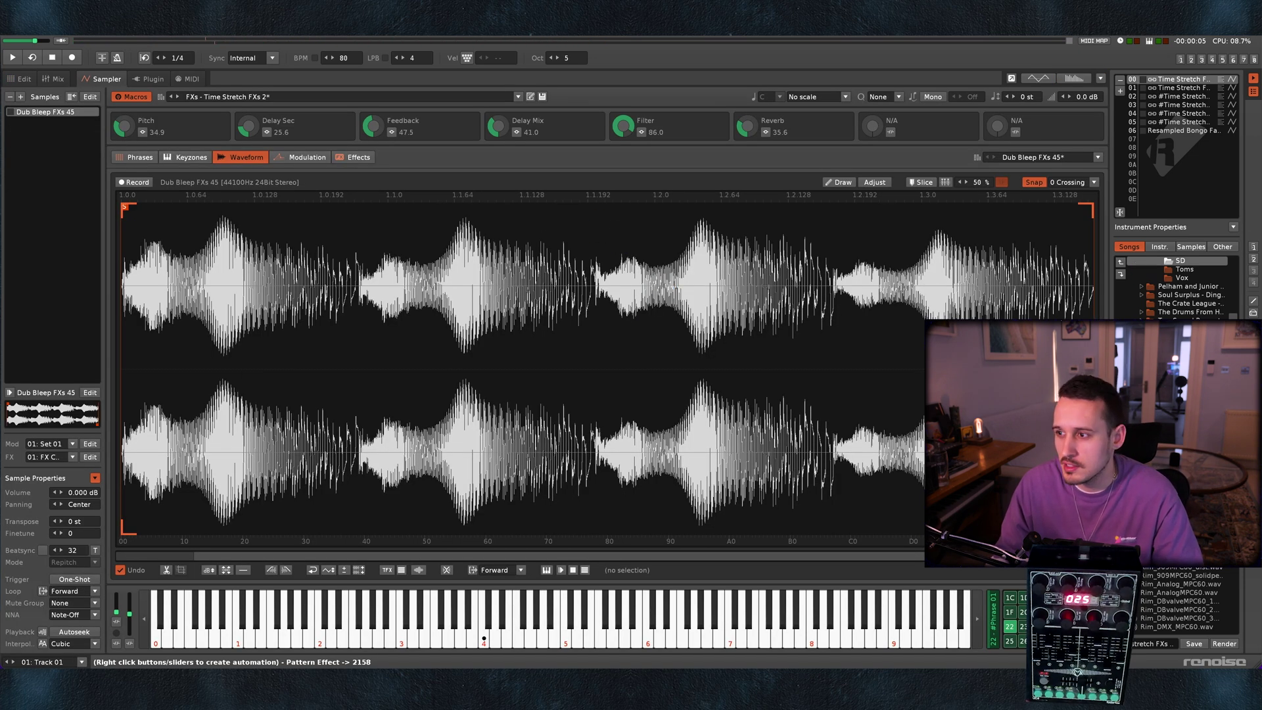
pyautogui.moveTo(1085, 209); pyautogui.dragTo(396, 342)
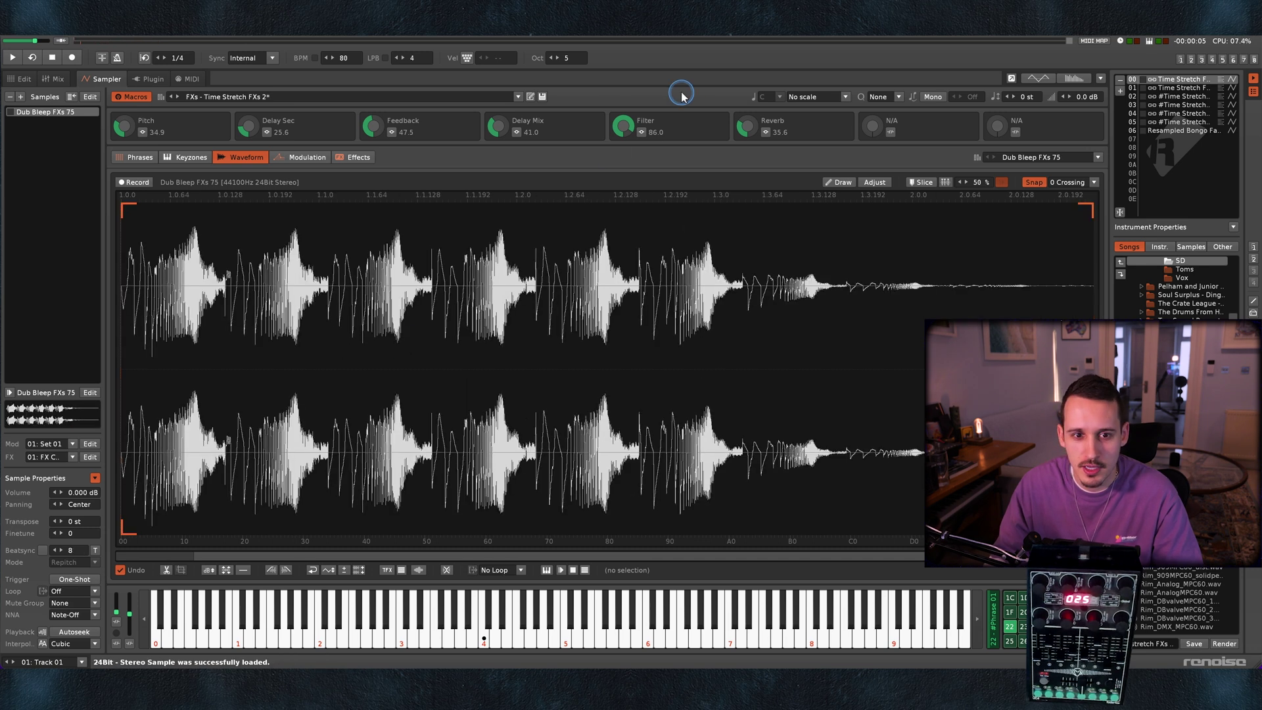
pyautogui.press('F1')
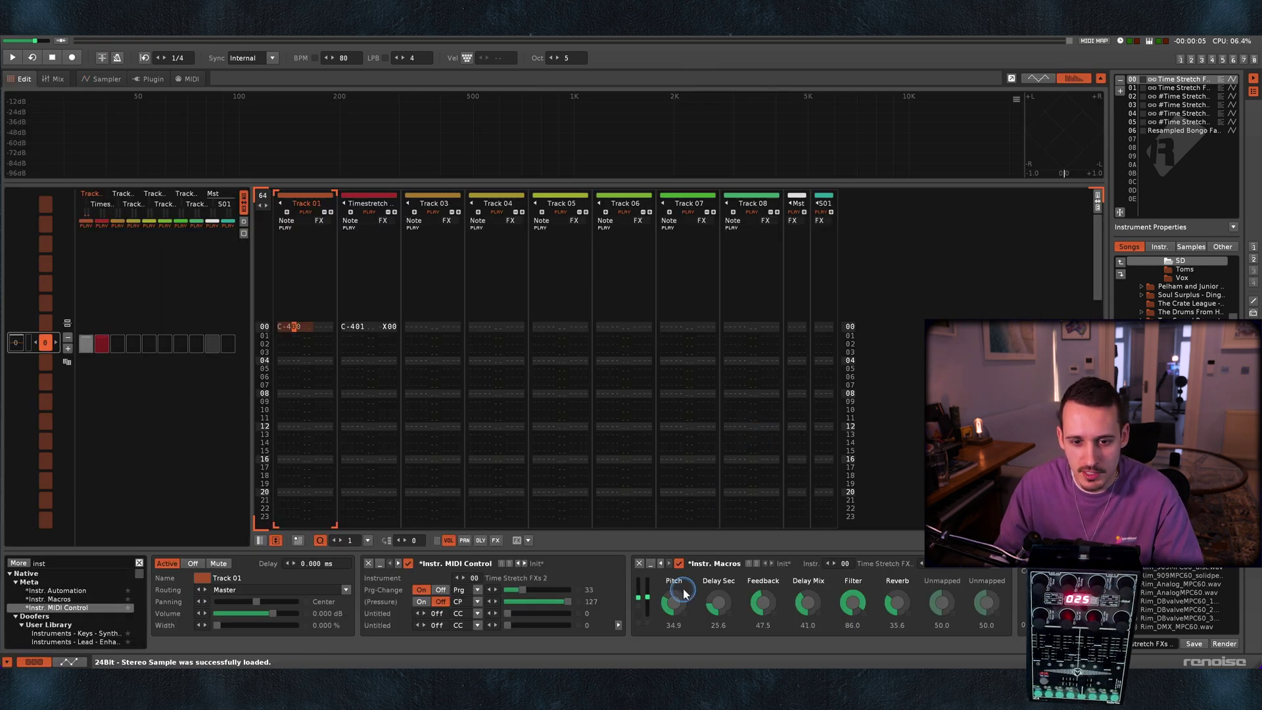
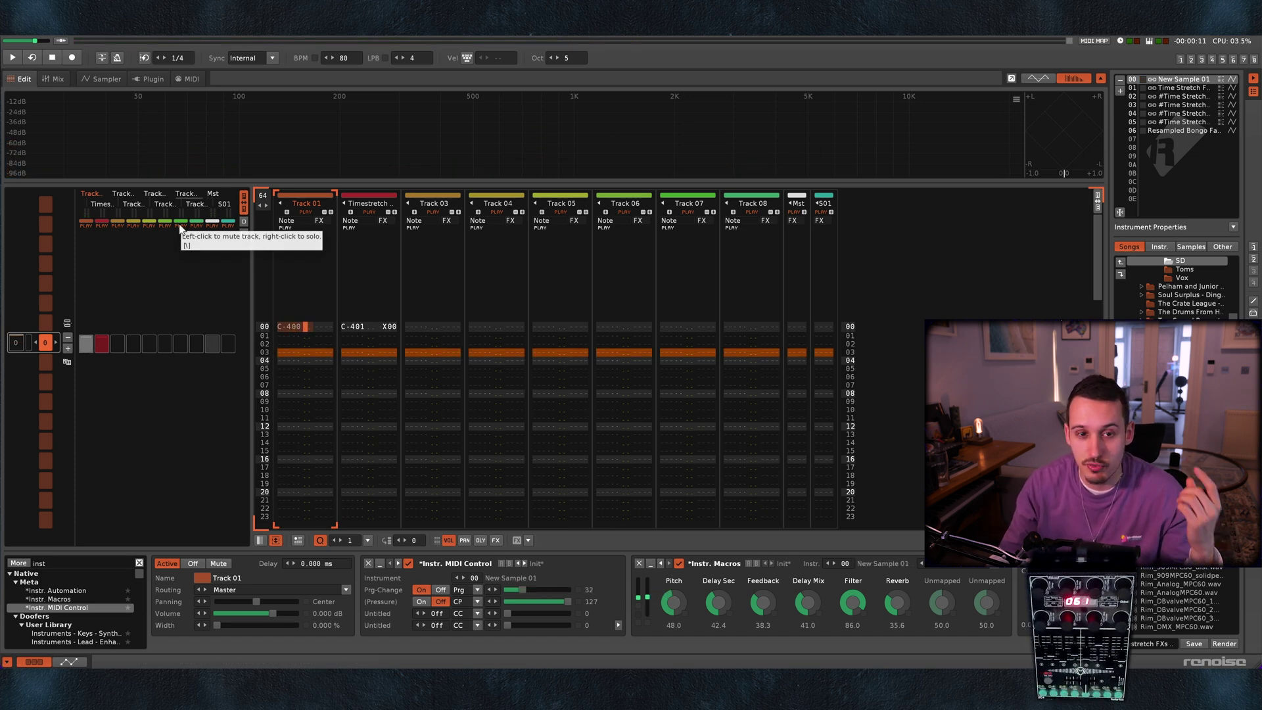
# Step: Show the waveform of New Sample 01 in the sampler, audition it and return to the pattern editor
pyautogui.click(102, 79)
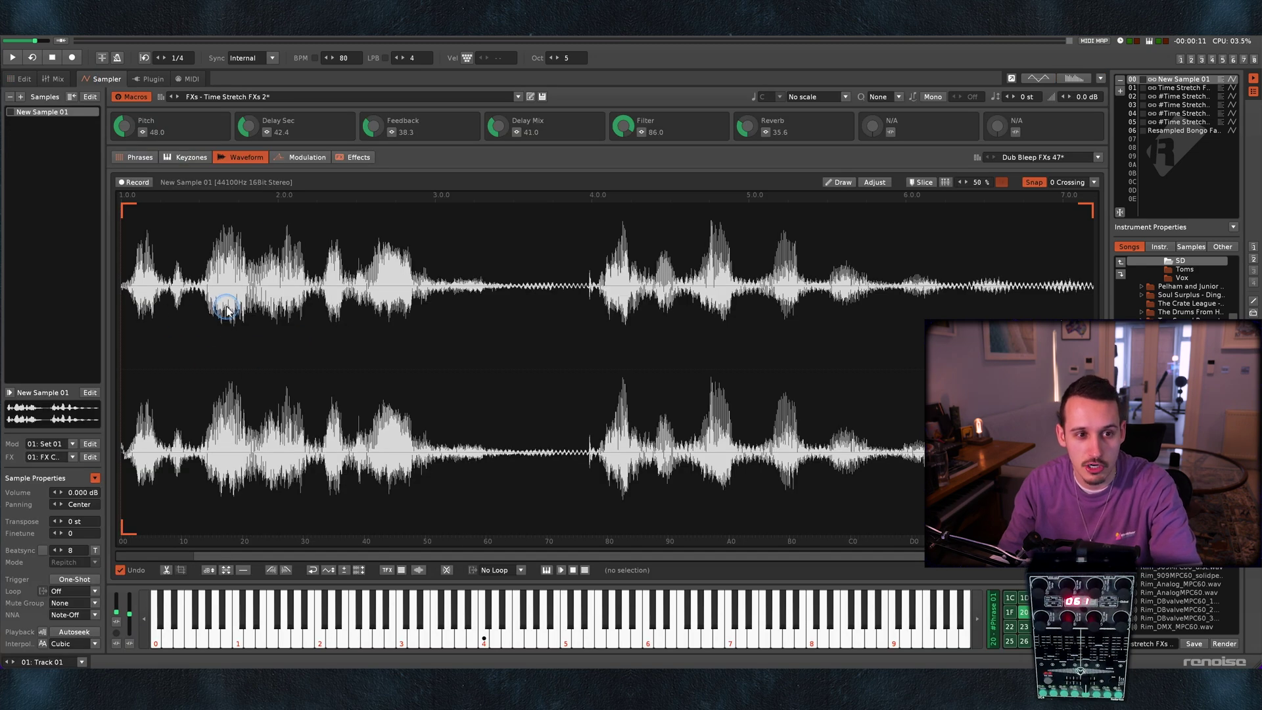
pyautogui.press('Return')
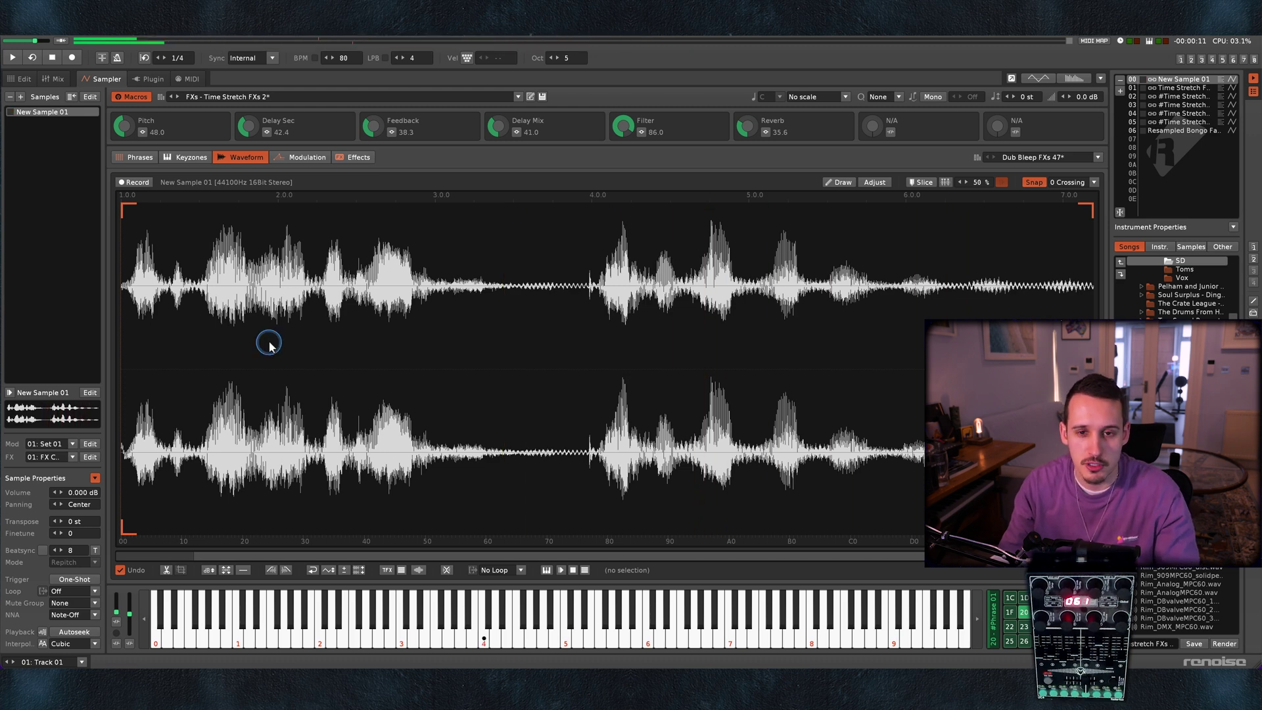
pyautogui.press('F1')
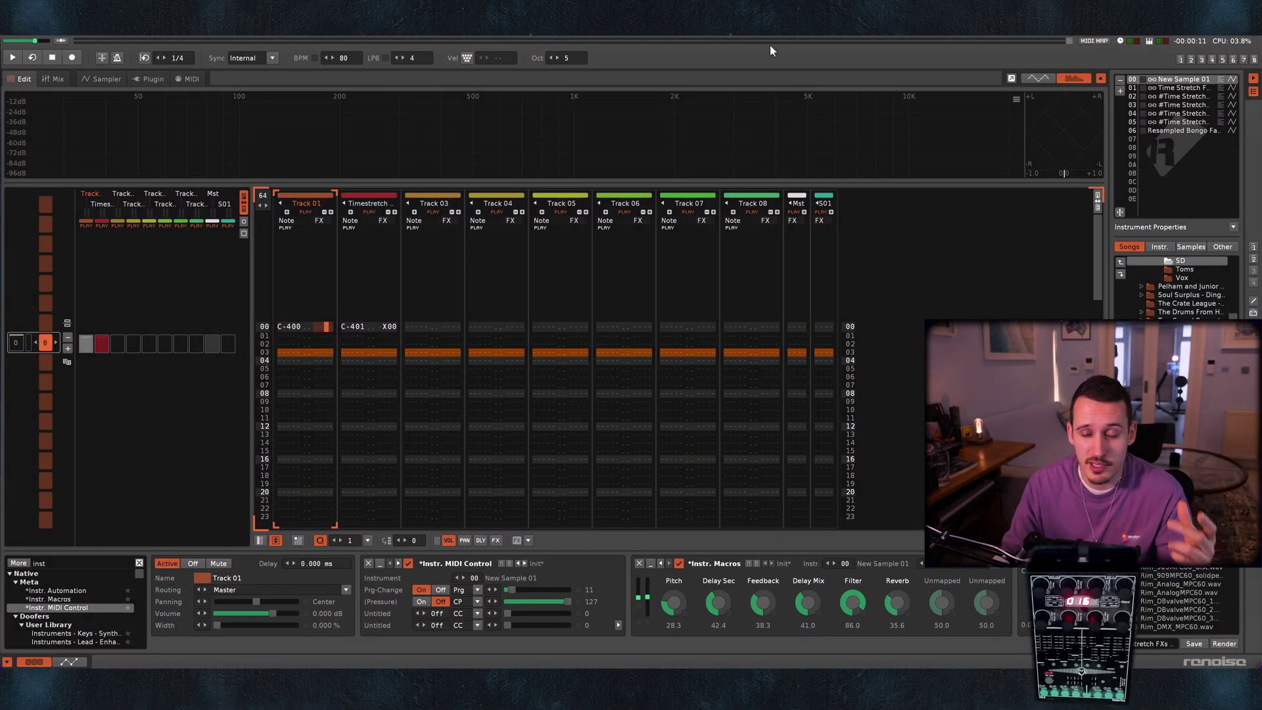
# Step: Switch to the external audio editor to view the long untitled recording, and return to the Renoise pattern editor
pyautogui.click(776, 49)
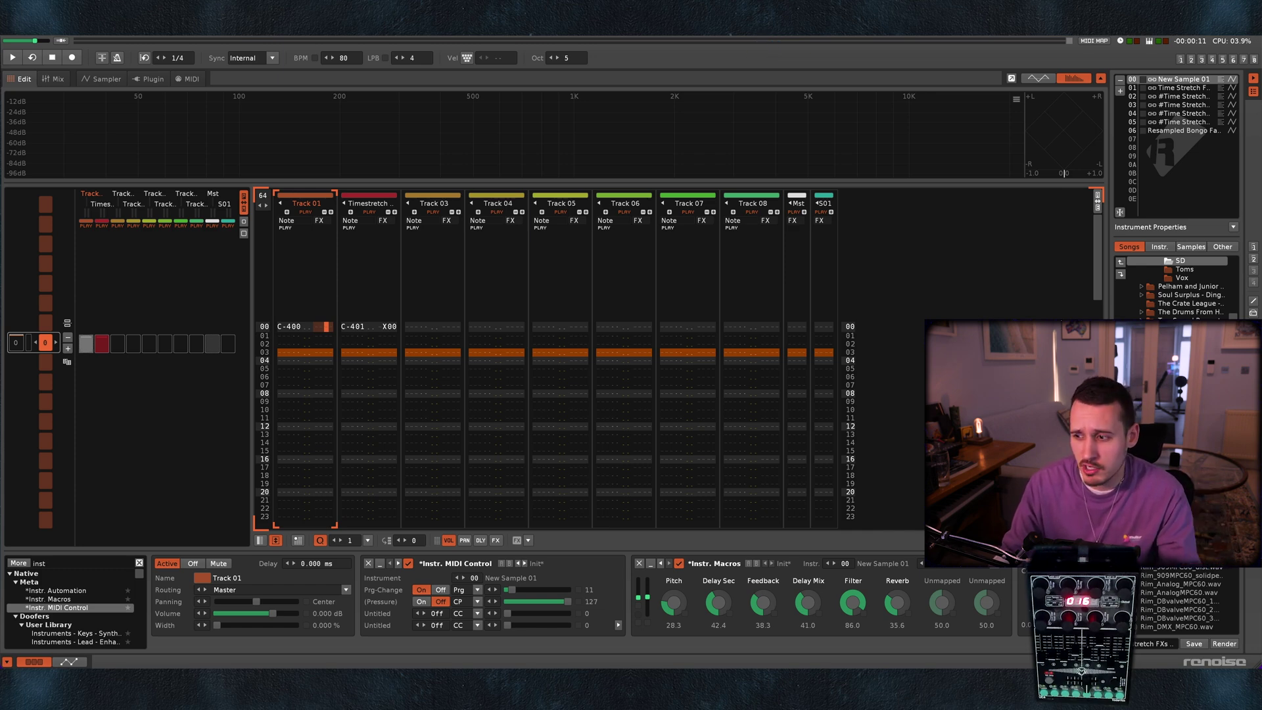
pyautogui.press('super+Tab')
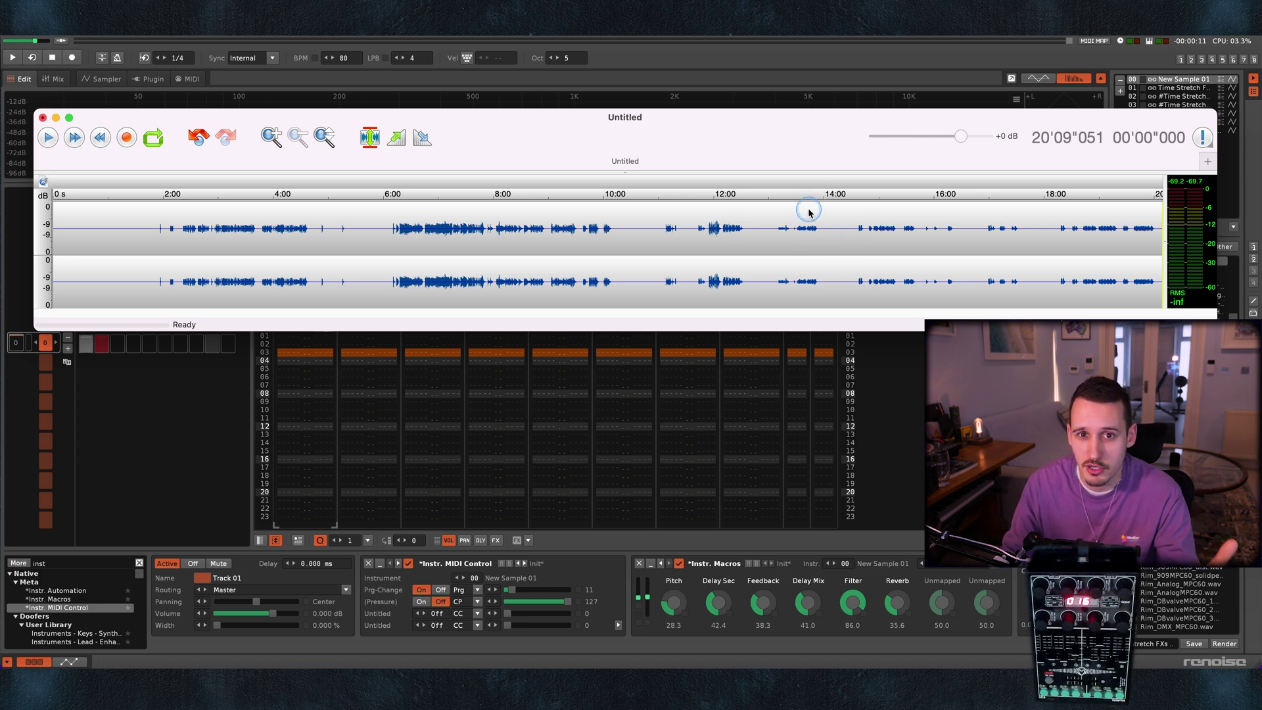
pyautogui.click(757, 60)
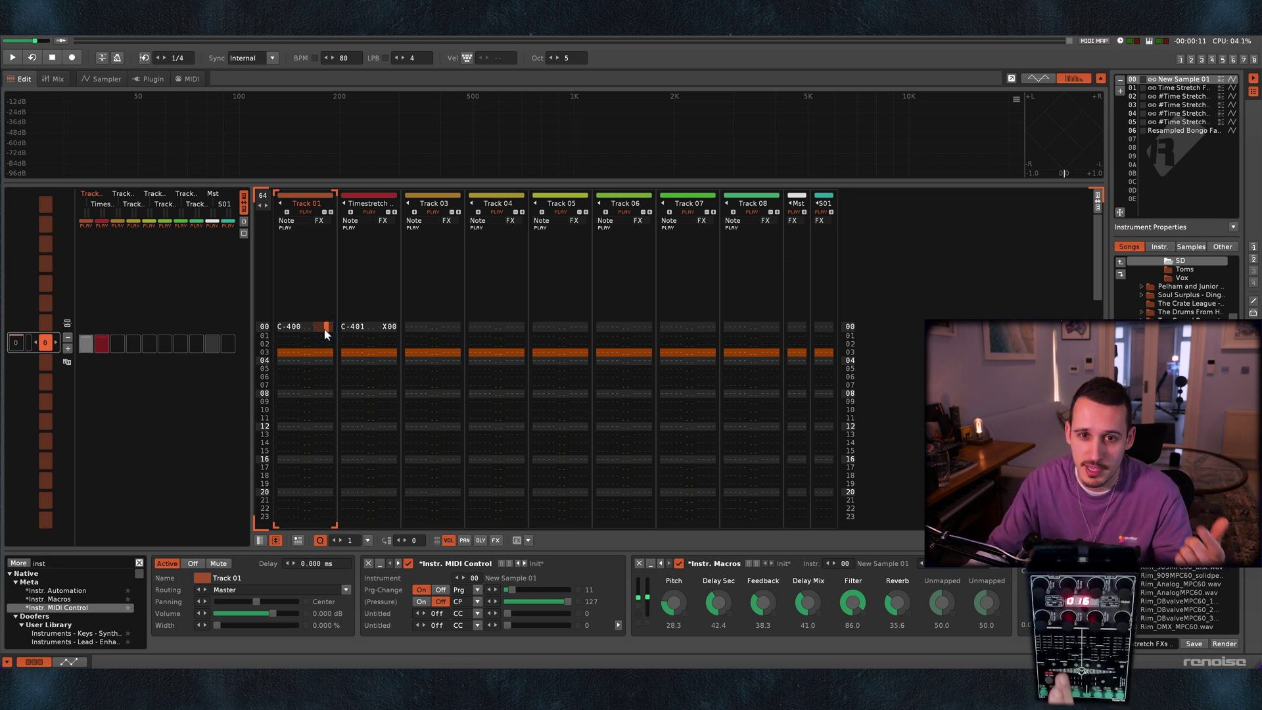
pyautogui.click(360, 340)
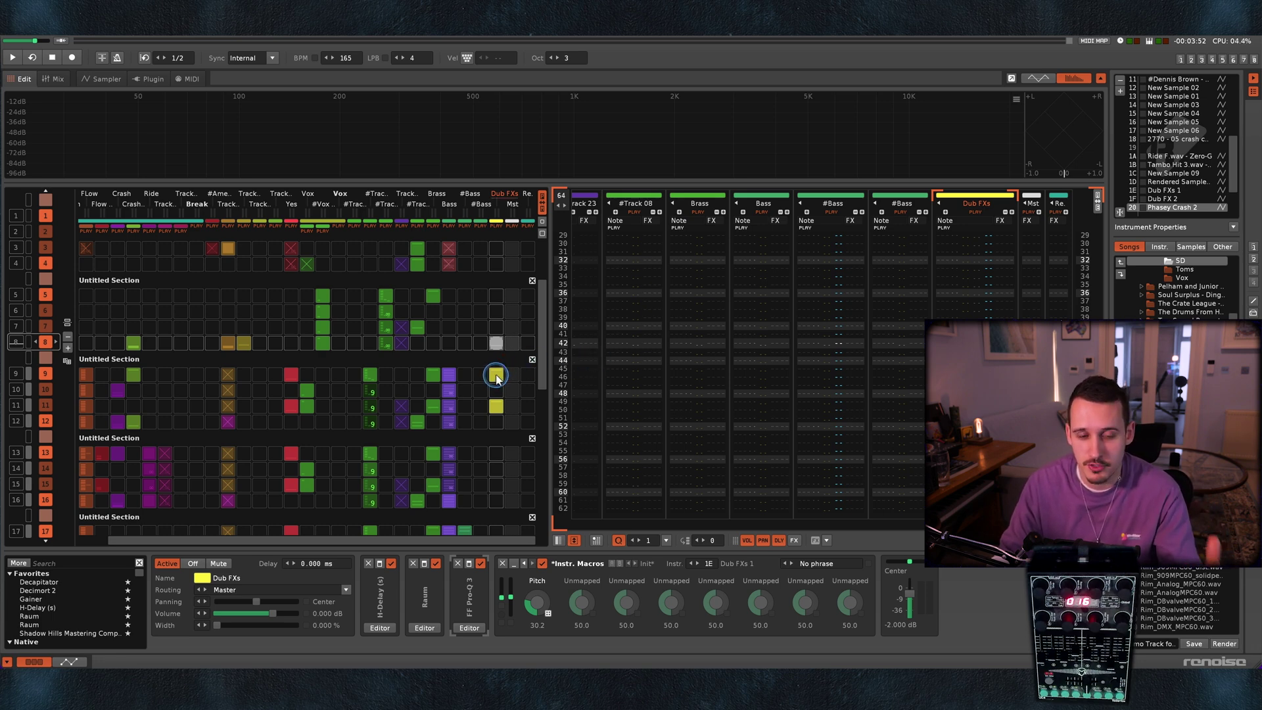
# Step: Expand the FF Pro-Q 3 device on the Dub FXs track, inspect its low-cut curve in the plugin editor and close it
pyautogui.click(469, 563)
pyautogui.click(555, 564)
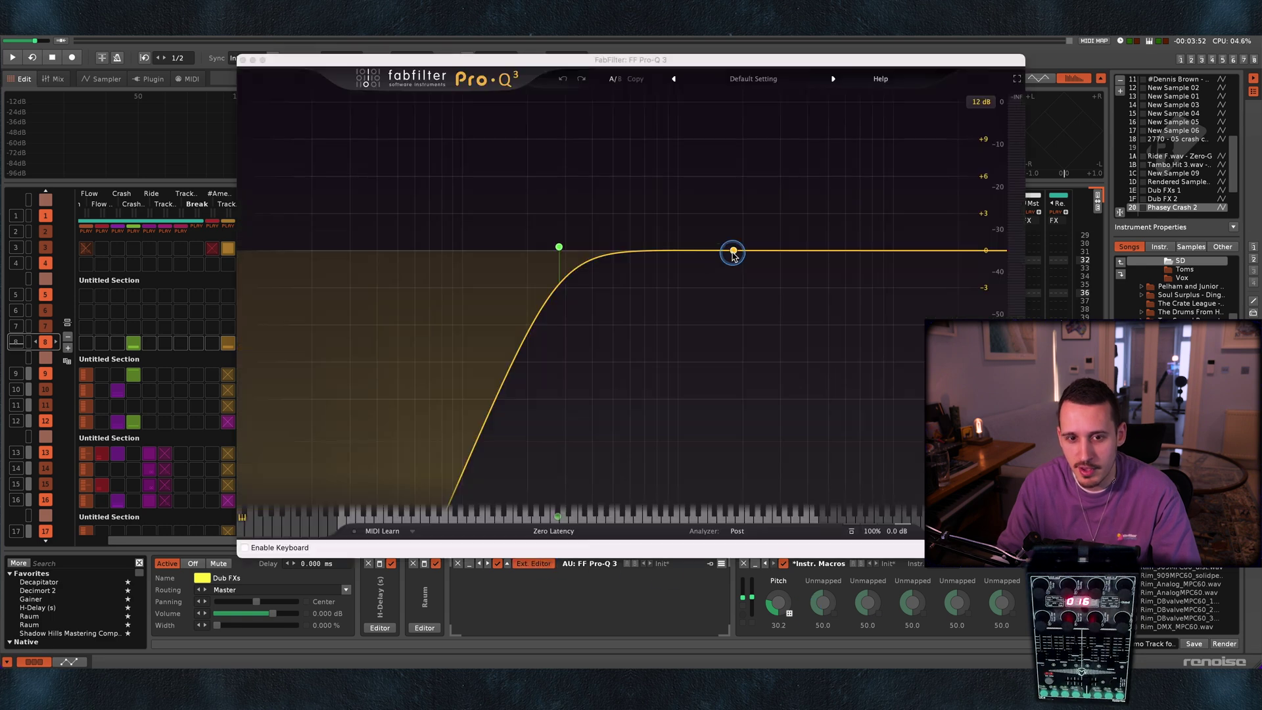
pyautogui.moveTo(559, 260)
pyautogui.click(242, 60)
pyautogui.scroll(-2, 589, 625)
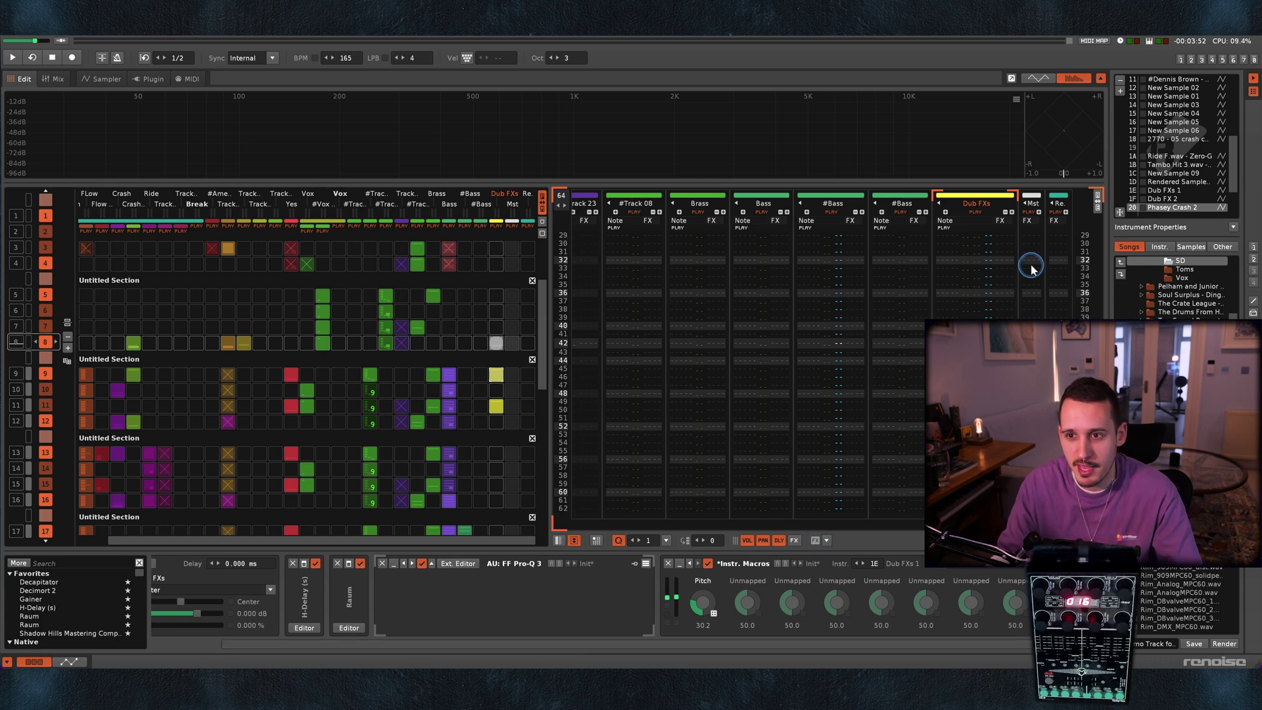
# Step: Select the Dub FXs 1 instrument, step through its dub bleep samples in the waveform view and return to the song's pattern view
pyautogui.press('Return')
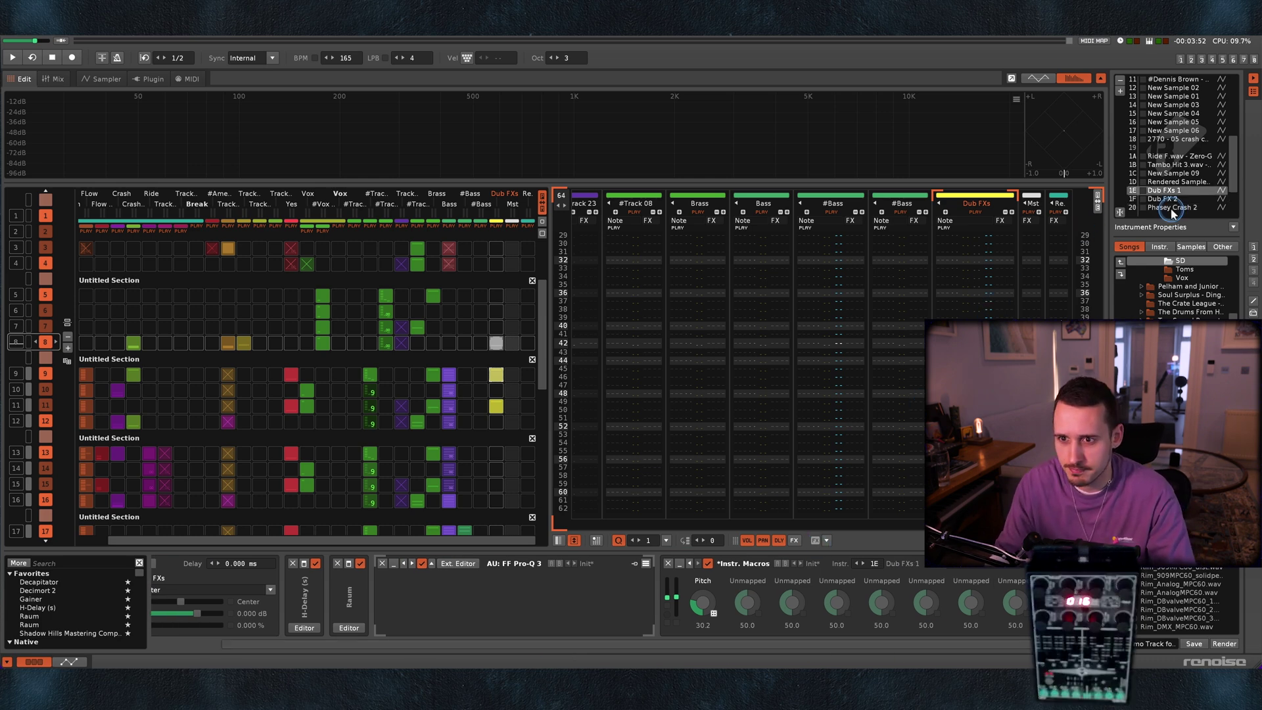
pyautogui.press('F3')
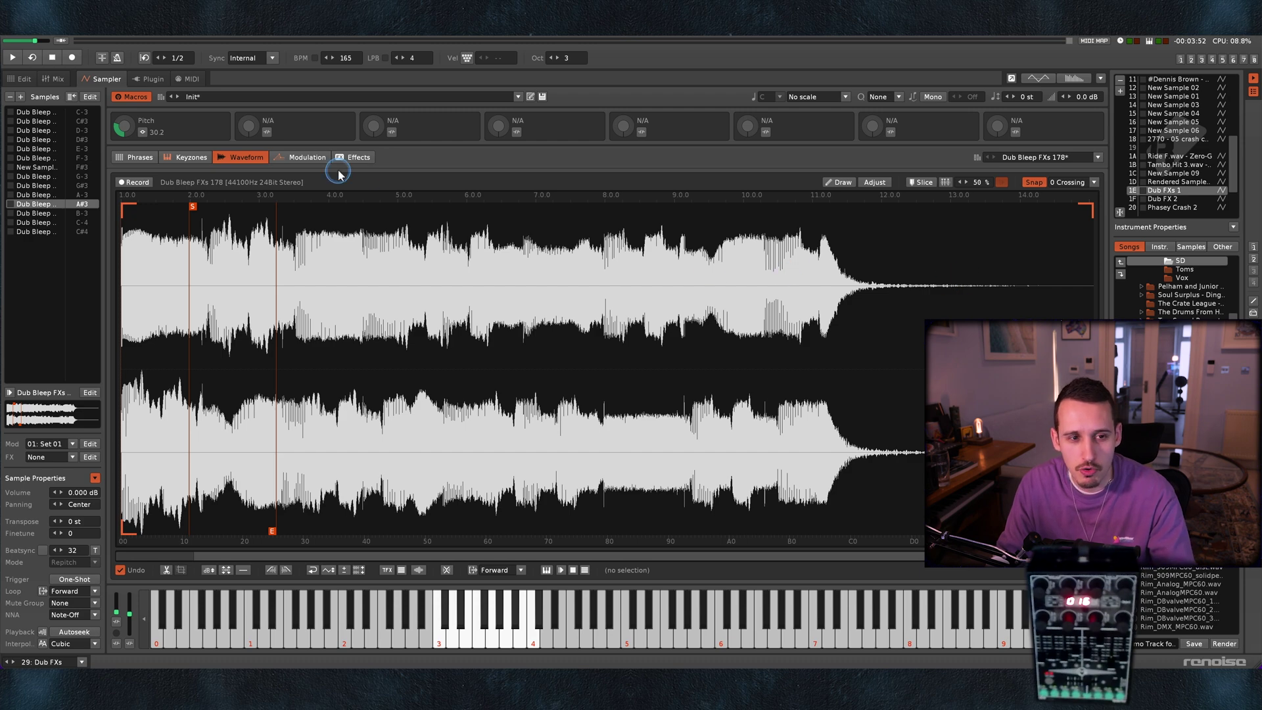
pyautogui.scroll(10, 41, 181)
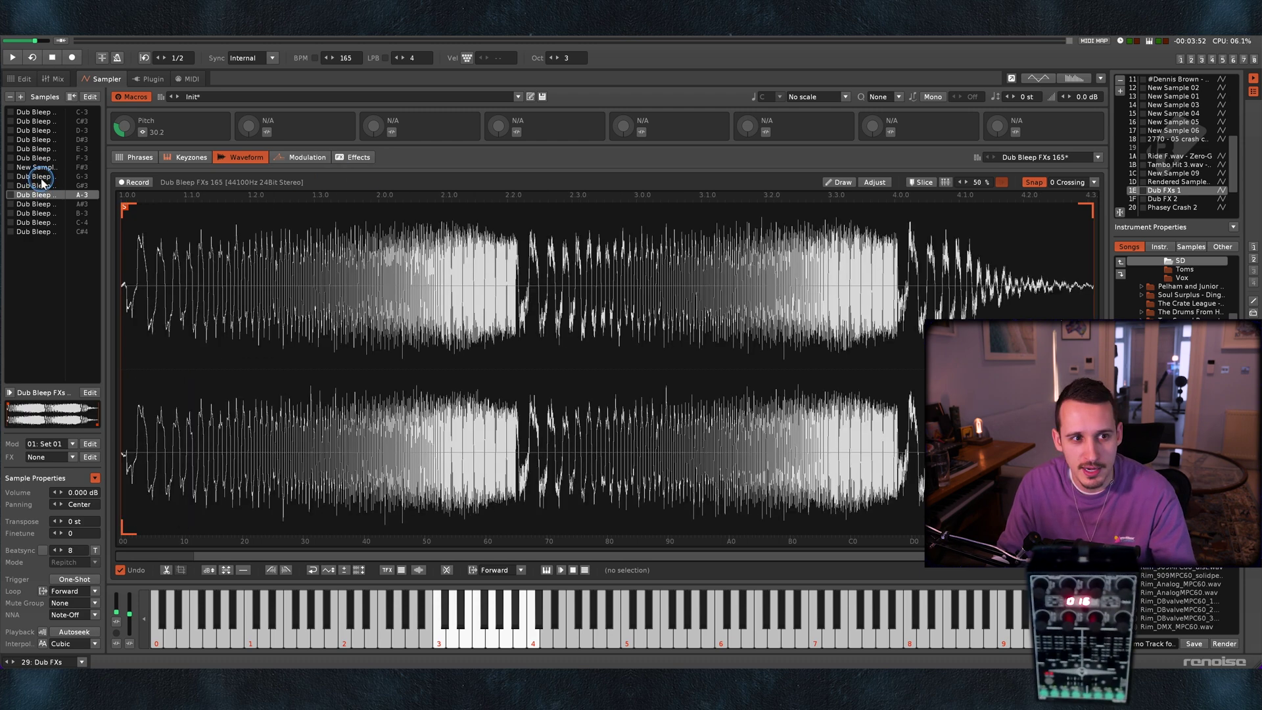
pyautogui.press('Down')
pyautogui.press('Down')
pyautogui.press('Down')
pyautogui.press('Down')
pyautogui.press('Down')
pyautogui.press('Down')
pyautogui.press('Down')
pyautogui.press('Down')
pyautogui.press('Down')
pyautogui.press('Down')
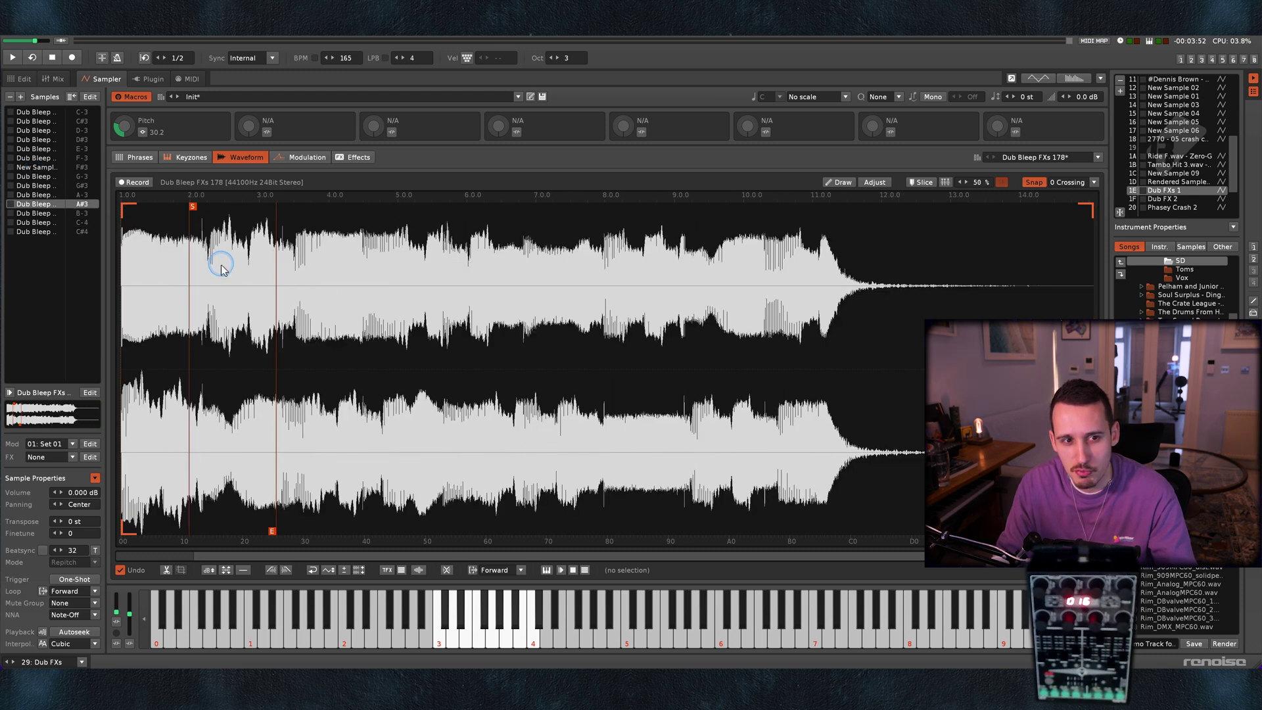
pyautogui.press('F2')
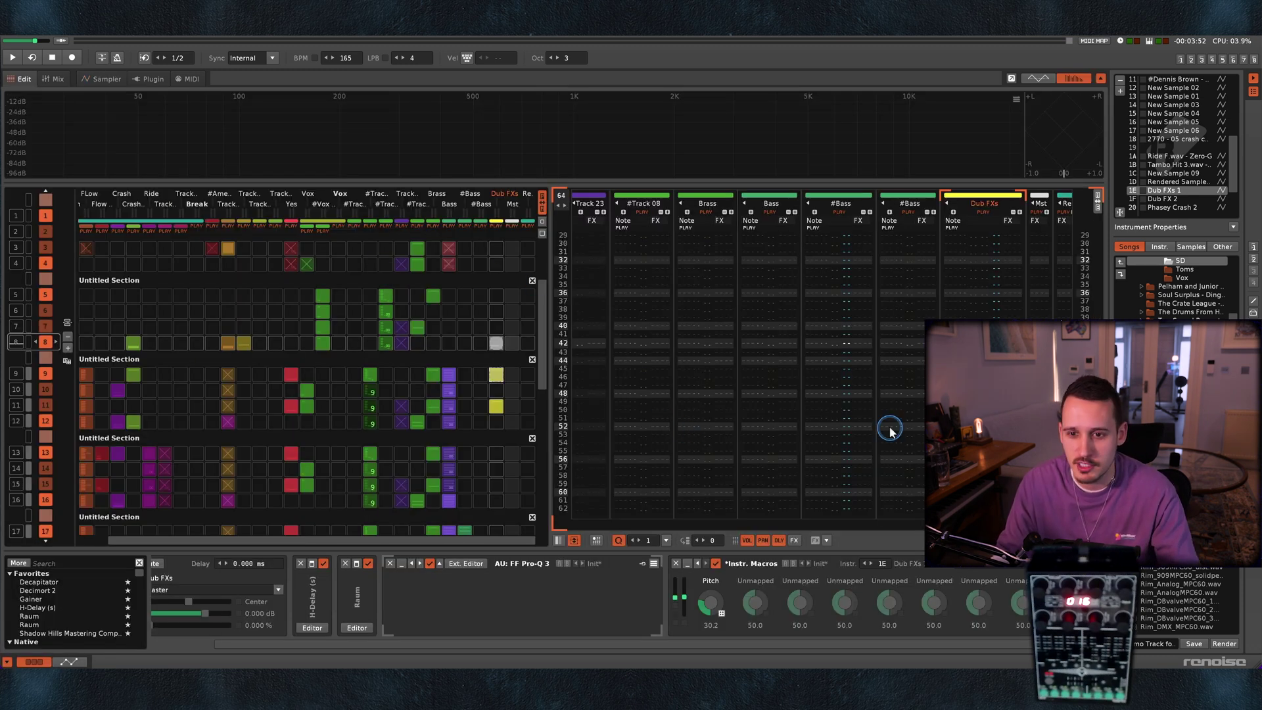